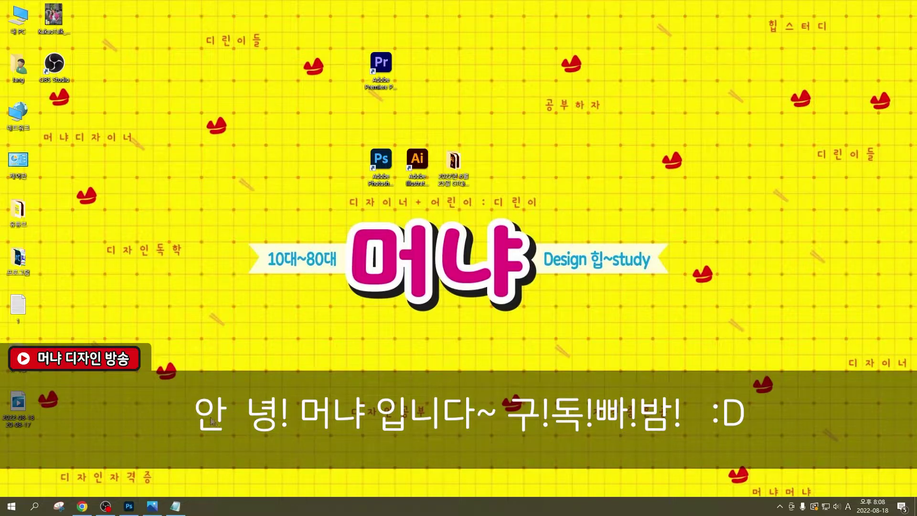
- Browse Pixabay's '가족' family photo results, open a kitten photo page, then minimize Chrome
click(152, 506)
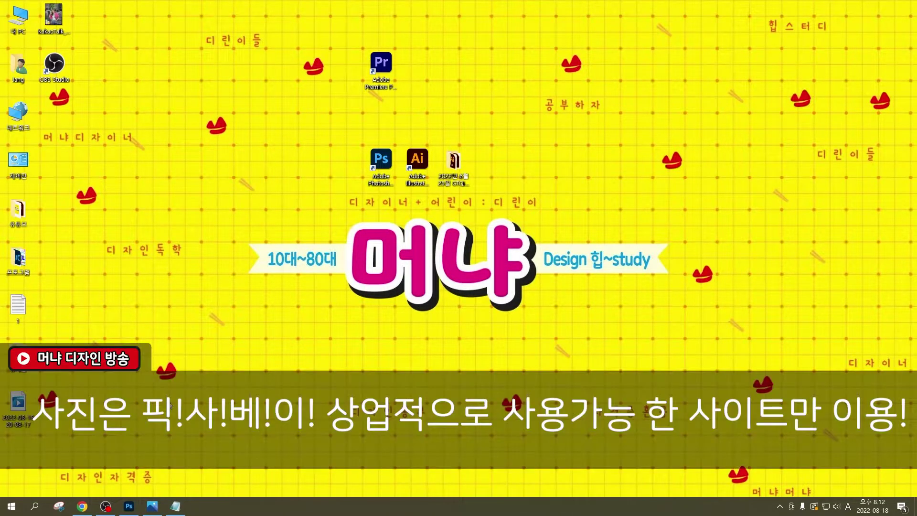
click(82, 507)
scroll(662, 273, up, 7)
scroll(662, 272, up, 4)
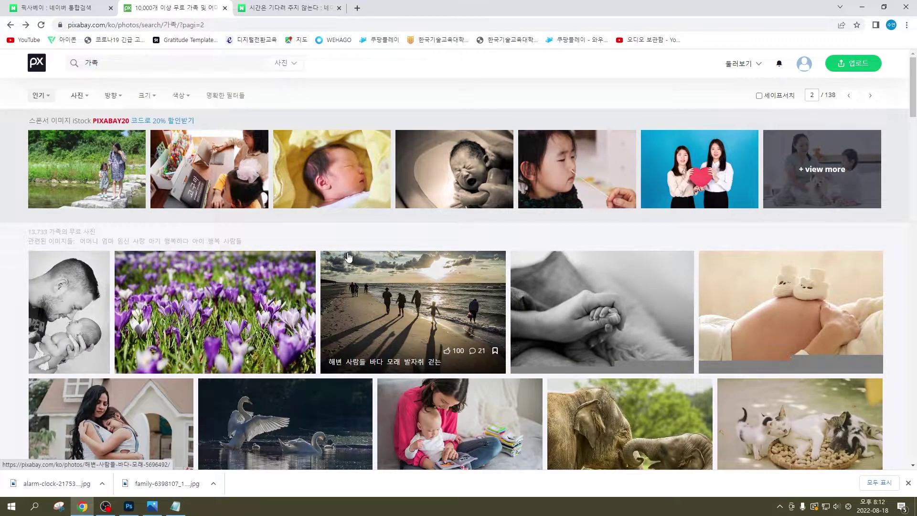
mouse_move(602, 311)
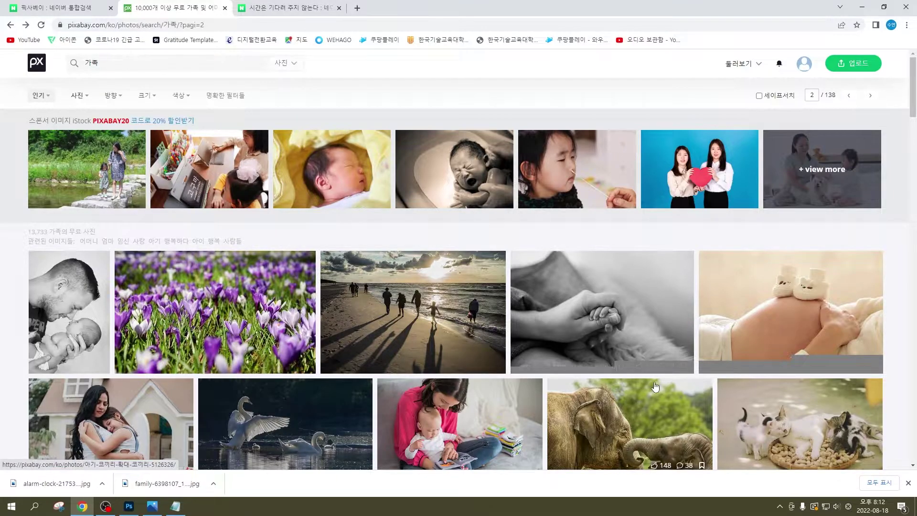
click(816, 444)
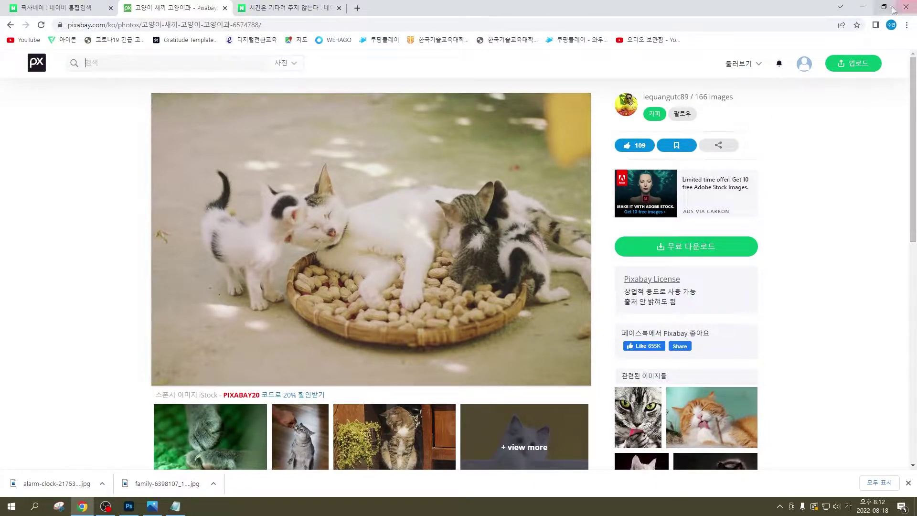
click(862, 7)
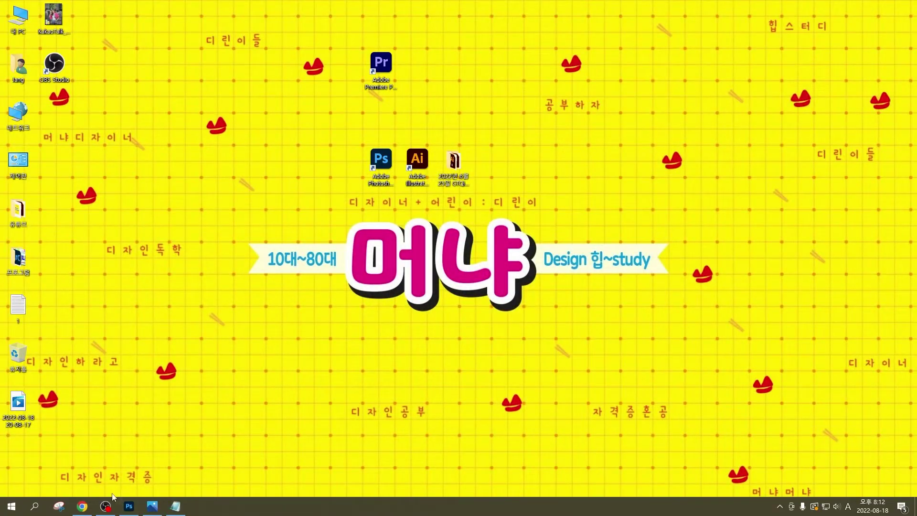
- Open alarm-clock-2175393_1920.jpg and family-6398107_1920.jpg from Downloads together
click(128, 504)
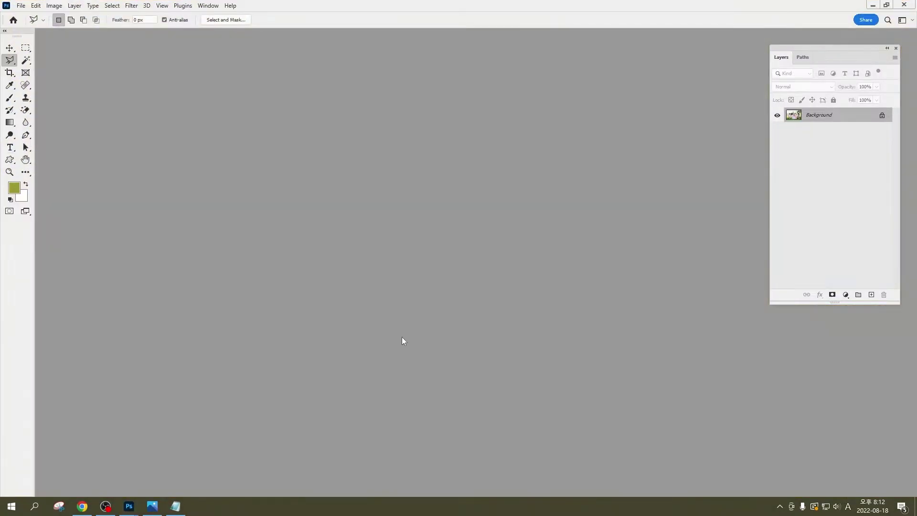
double_click(403, 337)
click(147, 89)
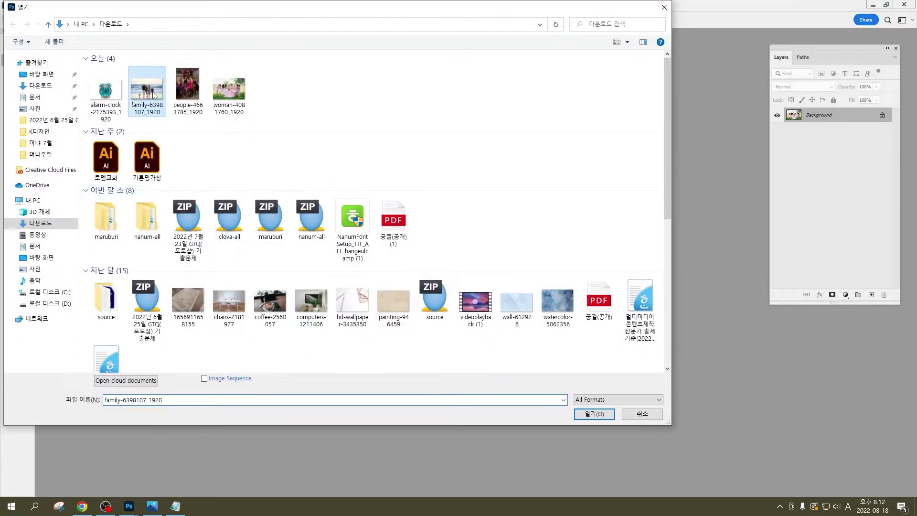
ctrl+click(106, 90)
key(Return)
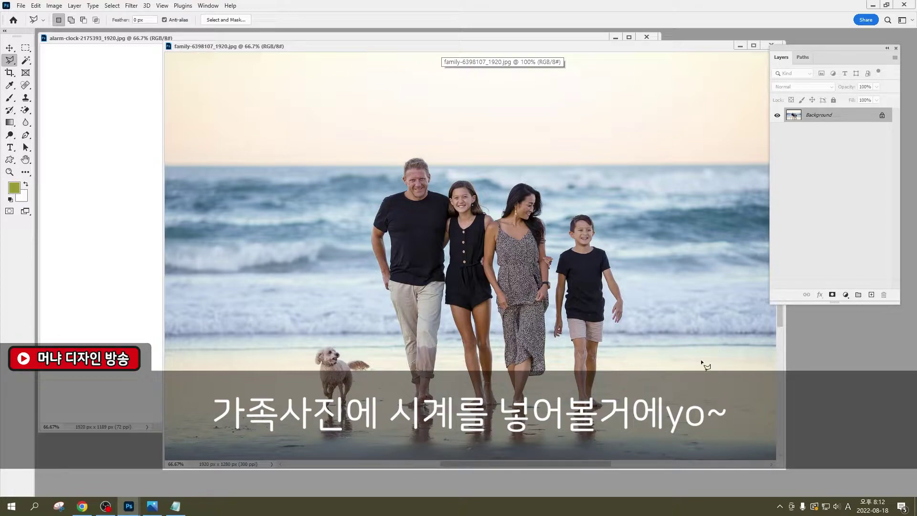
- In the alarm-clock document, Magic Wand-select the white background
click(82, 180)
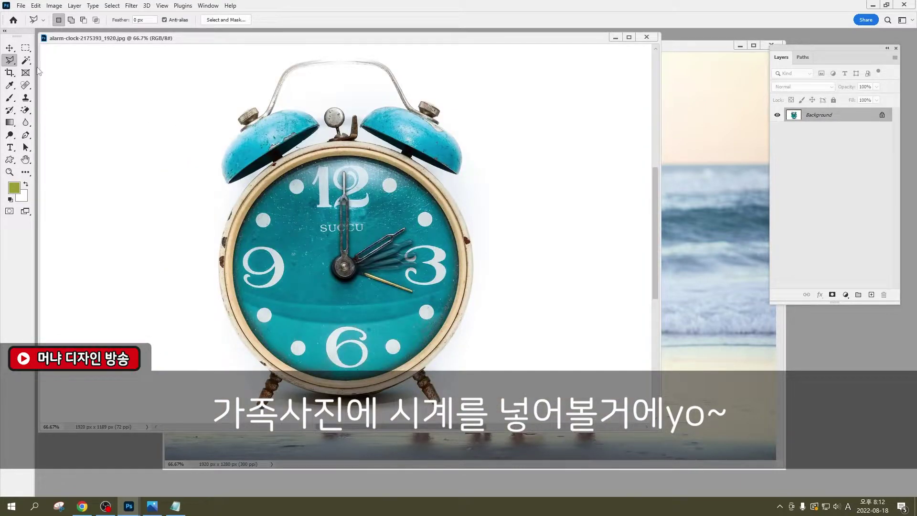
click(26, 60)
click(124, 150)
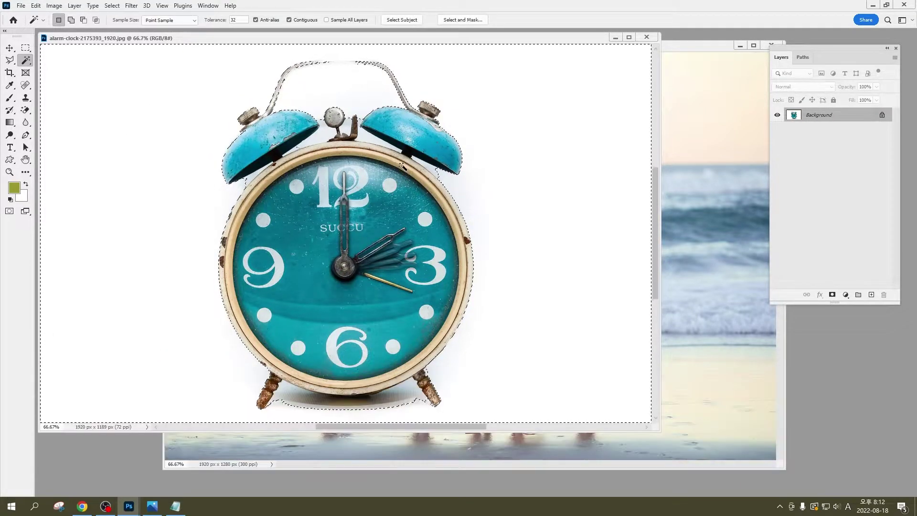
scroll(338, 53, up, 3)
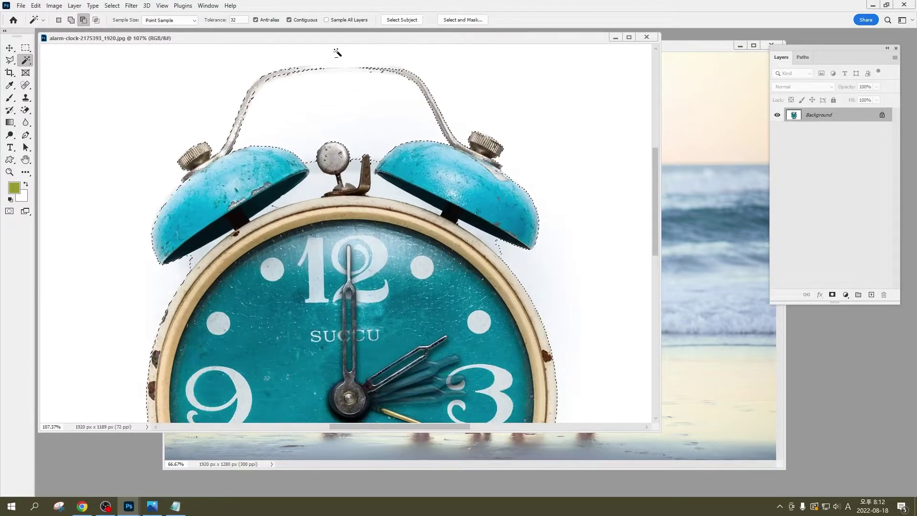
scroll(328, 57, up, 3)
- Add the empty gap inside the clock's handle with a Polygonal Lasso outline
key(l)
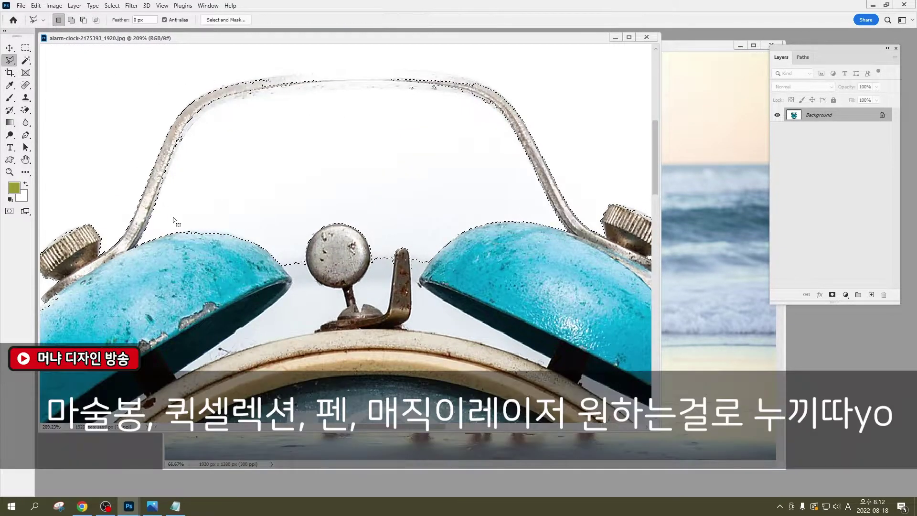
click(155, 208)
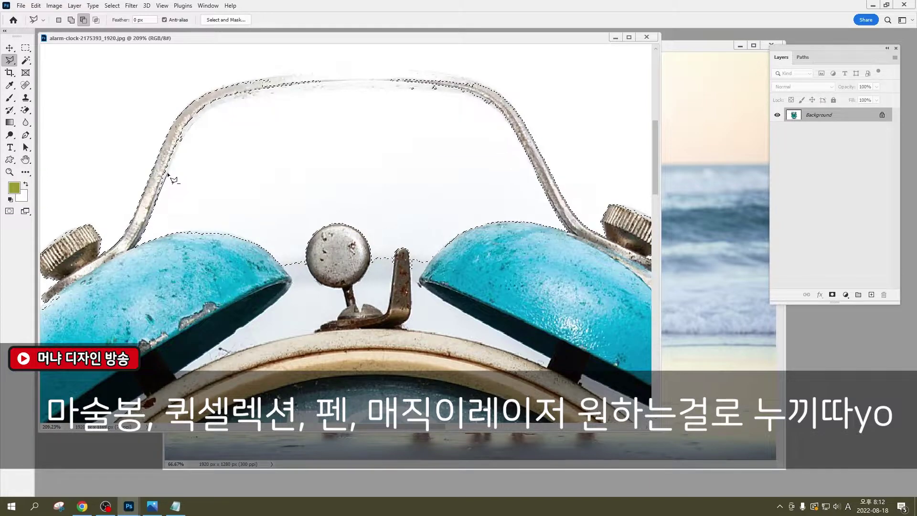
click(193, 121)
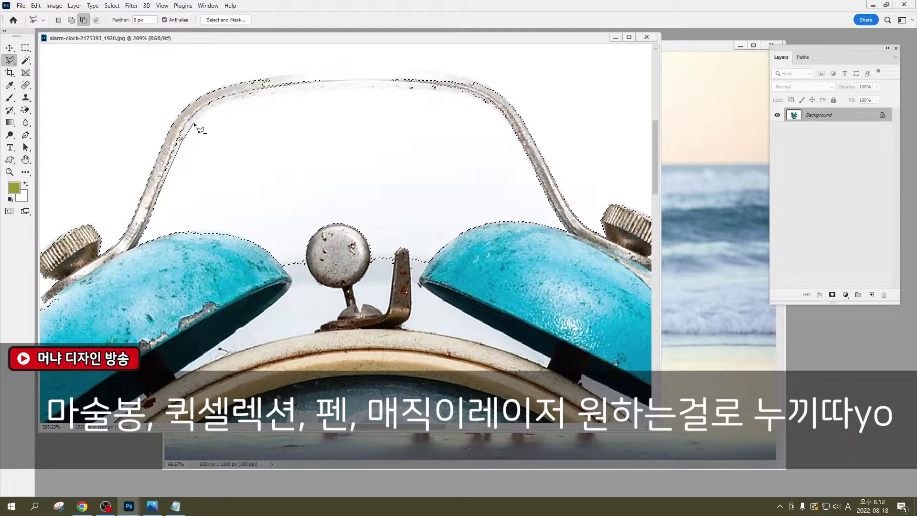
click(219, 103)
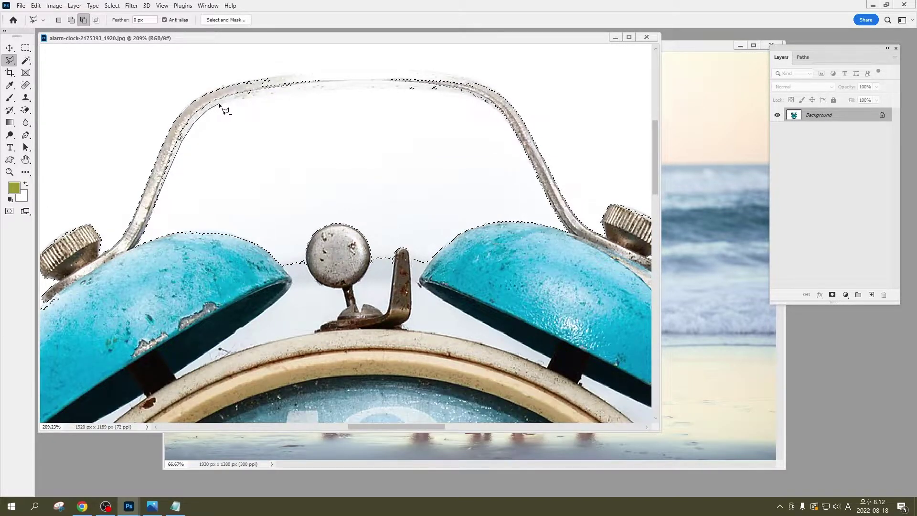
click(328, 91)
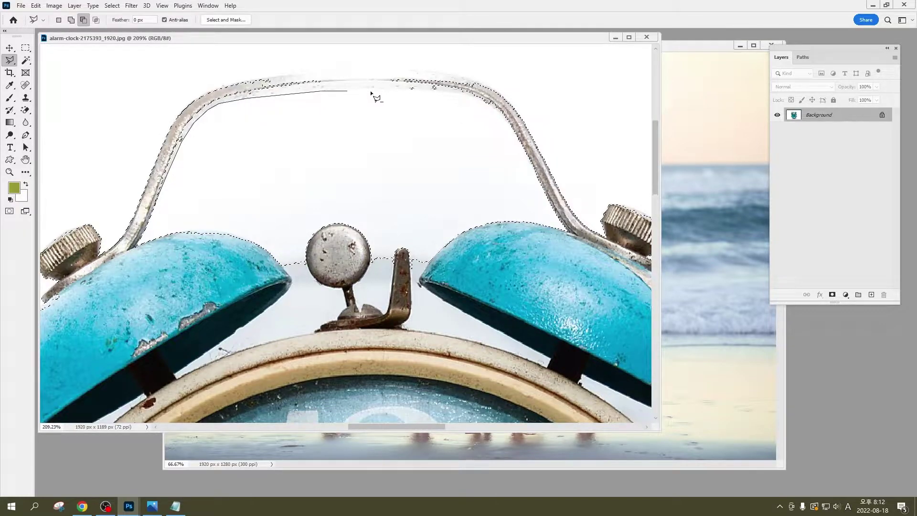
click(425, 90)
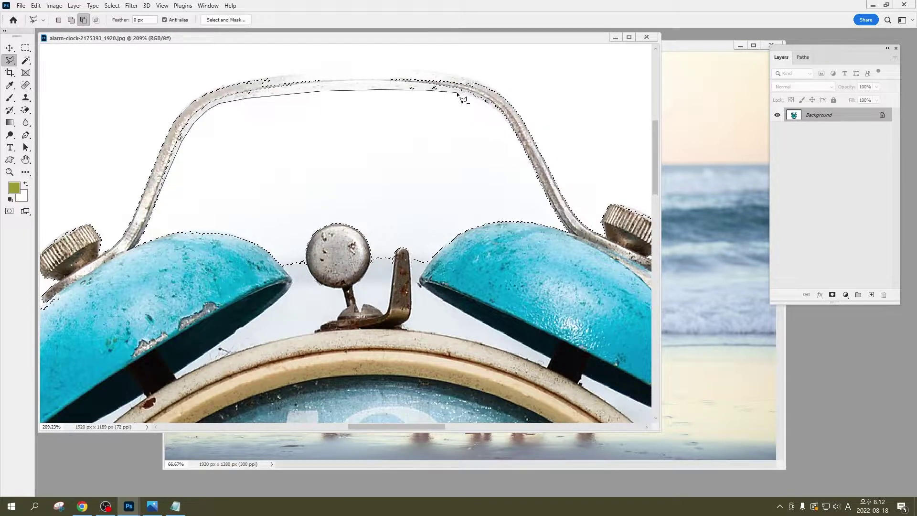
click(491, 109)
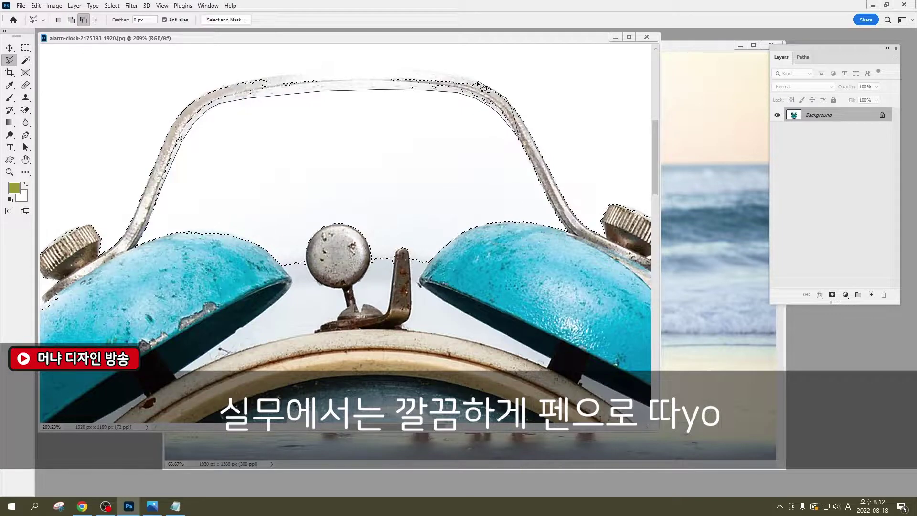
click(447, 74)
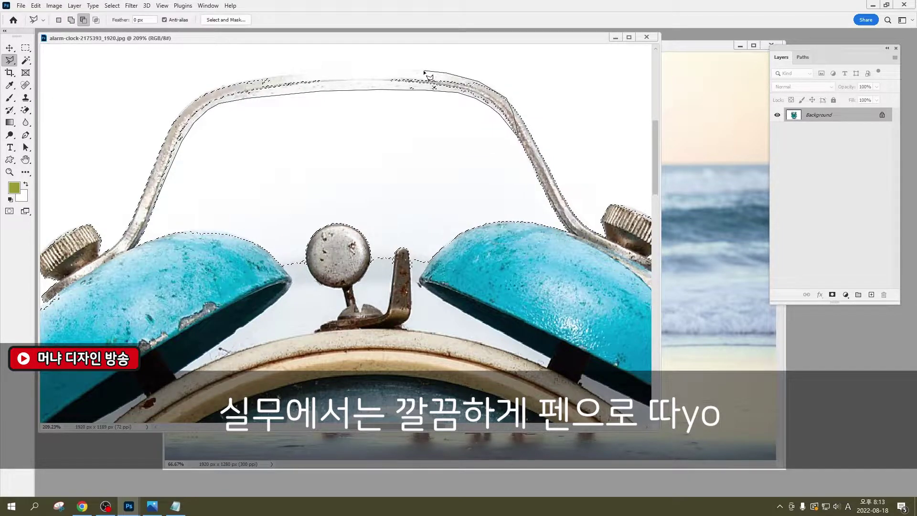
click(325, 72)
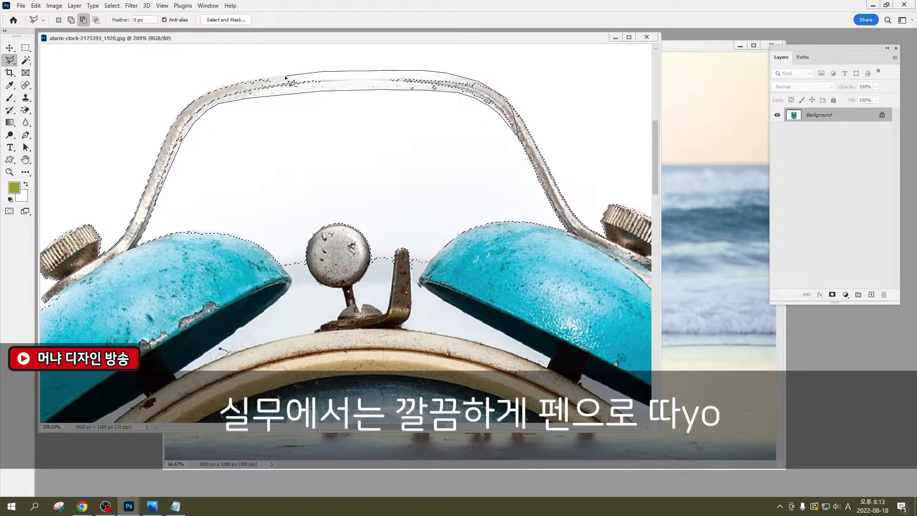
click(238, 81)
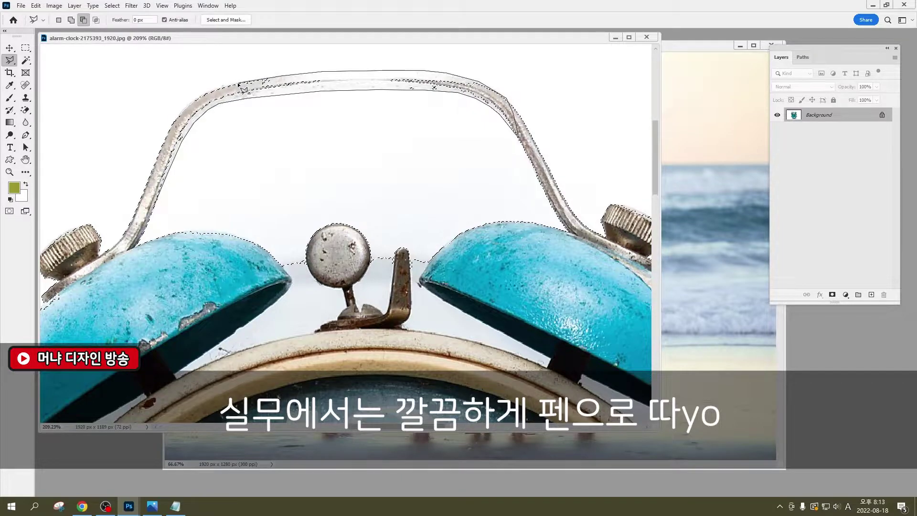
click(205, 95)
click(174, 125)
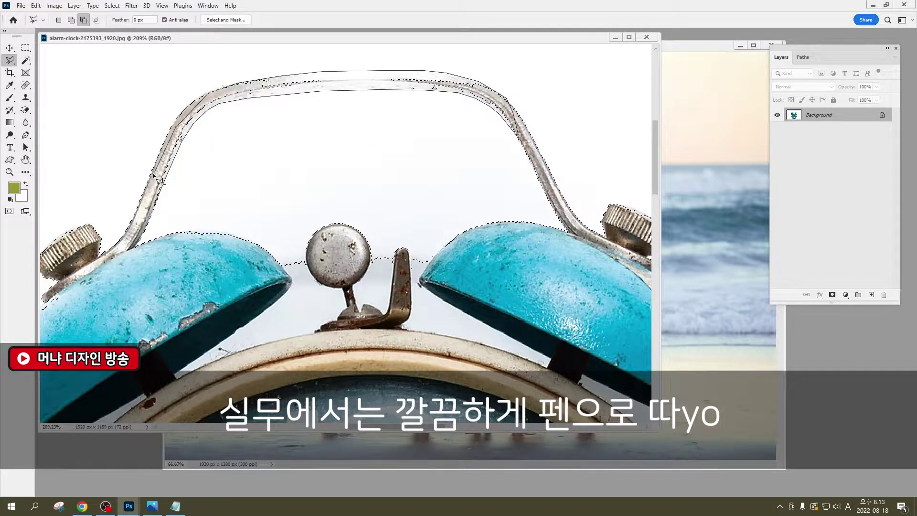
click(143, 233)
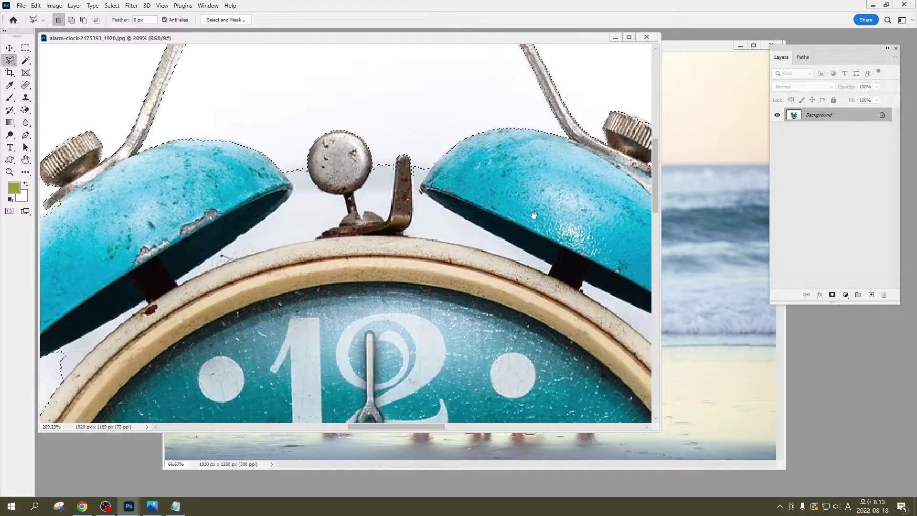
- Trim stray background from the selection around the left bell
drag(530, 299, 691, 132)
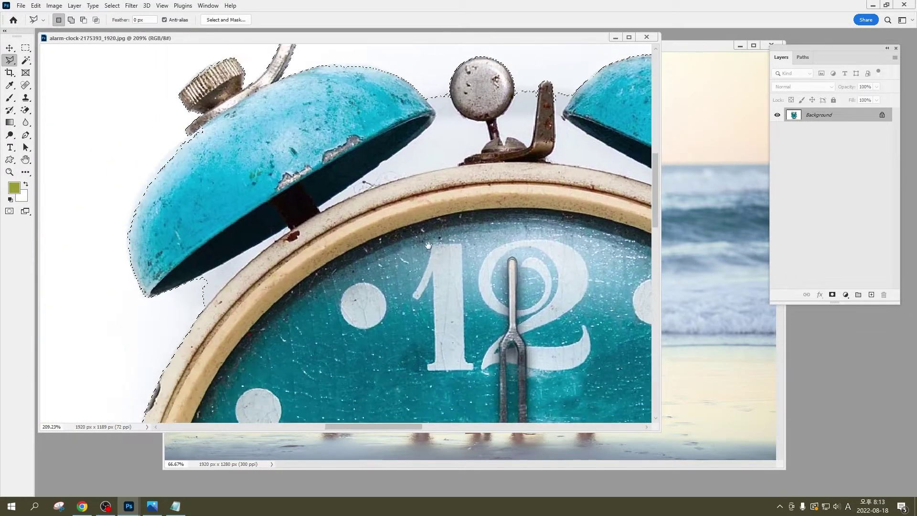
alt+click(216, 129)
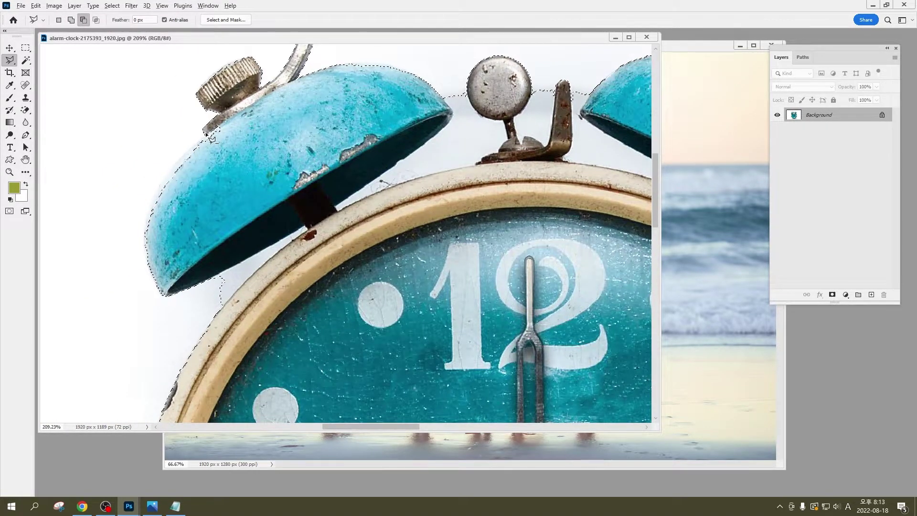
click(161, 183)
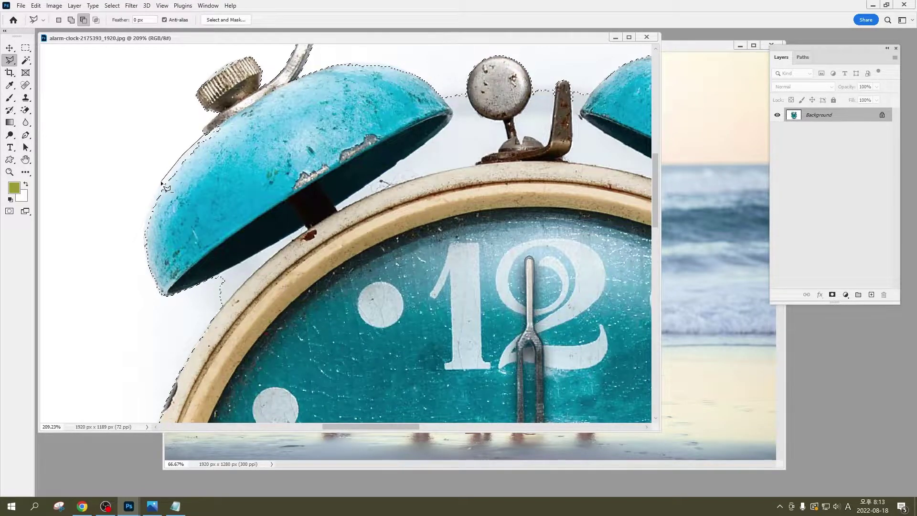
click(145, 226)
double_click(155, 281)
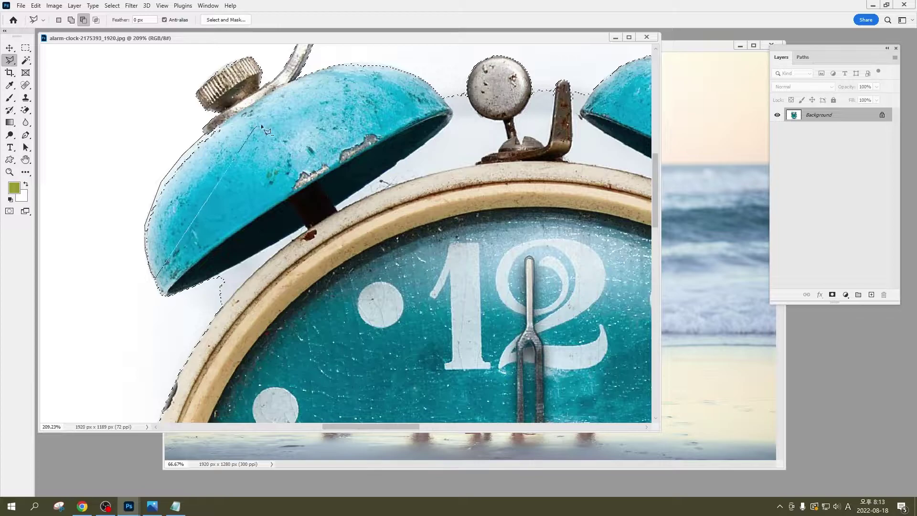
alt+click(205, 132)
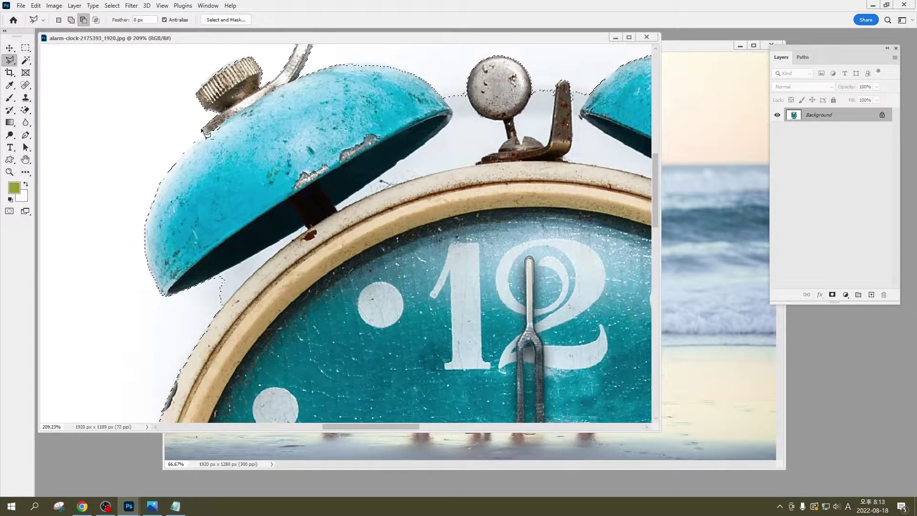
click(239, 137)
double_click(240, 129)
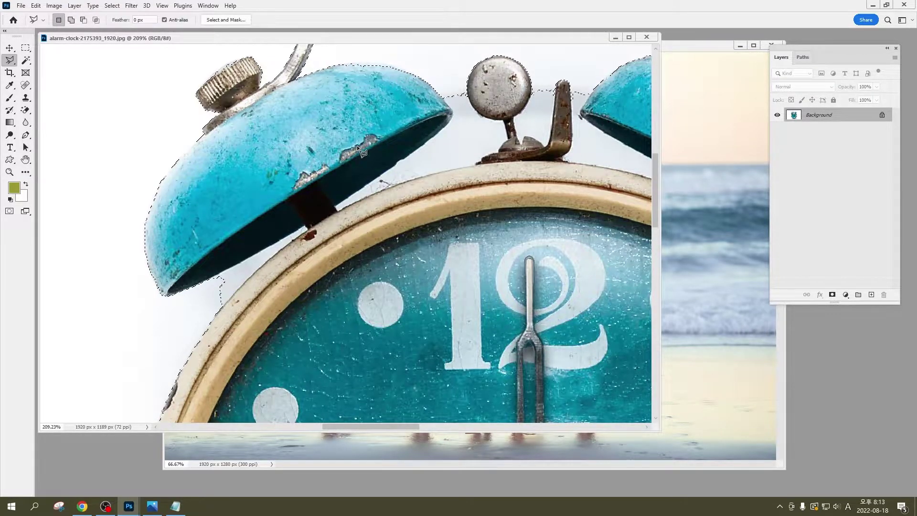
- Trace the selection edge along the right bell's outline
drag(525, 191, 404, 233)
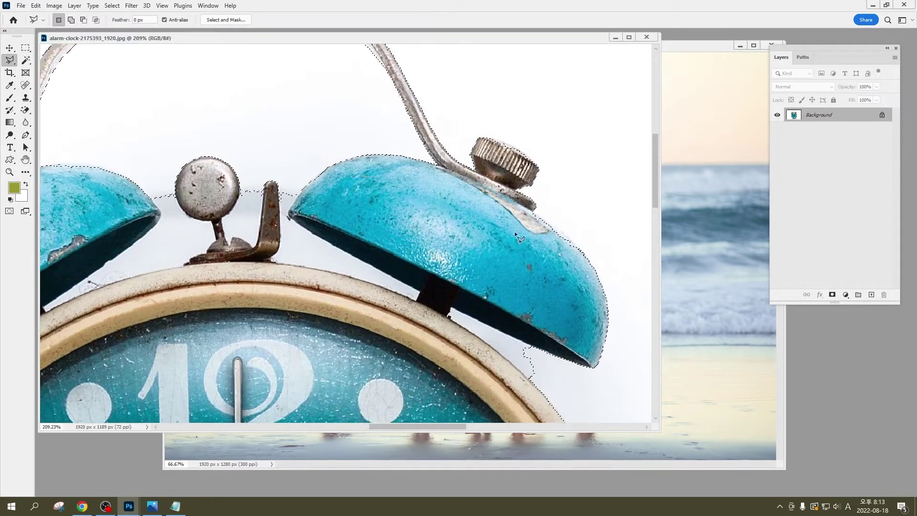
alt+click(533, 211)
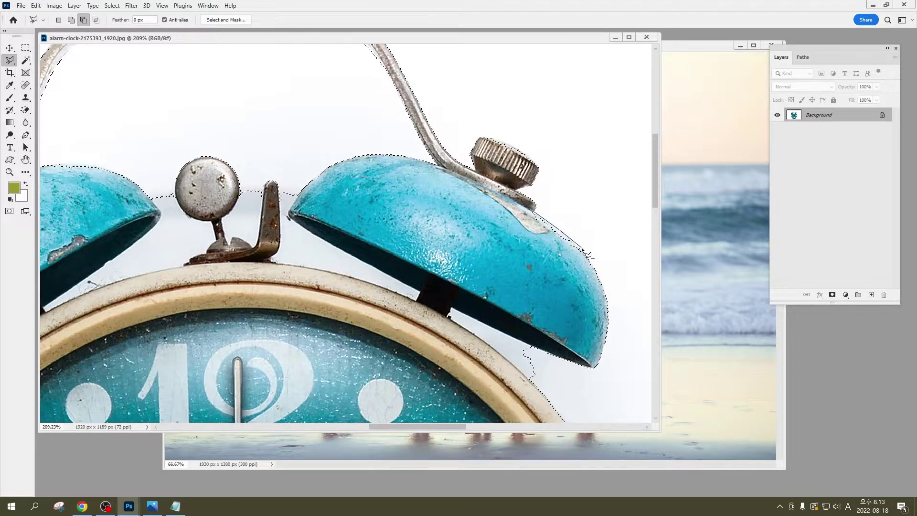
click(580, 248)
click(600, 285)
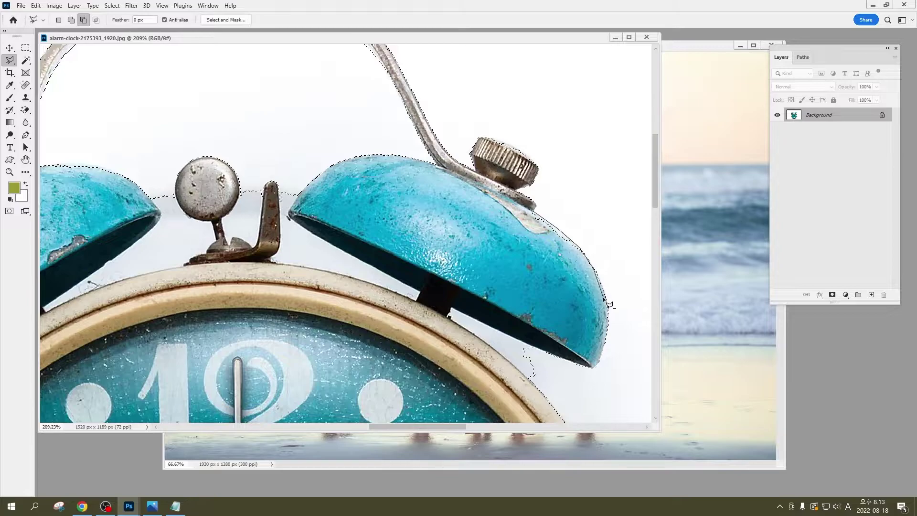
click(606, 306)
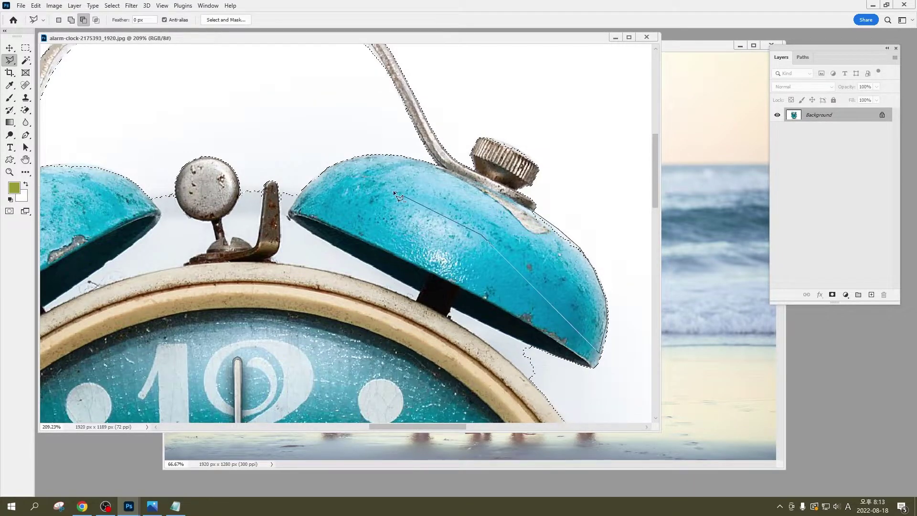
scroll(451, 167, down, 2)
scroll(451, 167, down, 3)
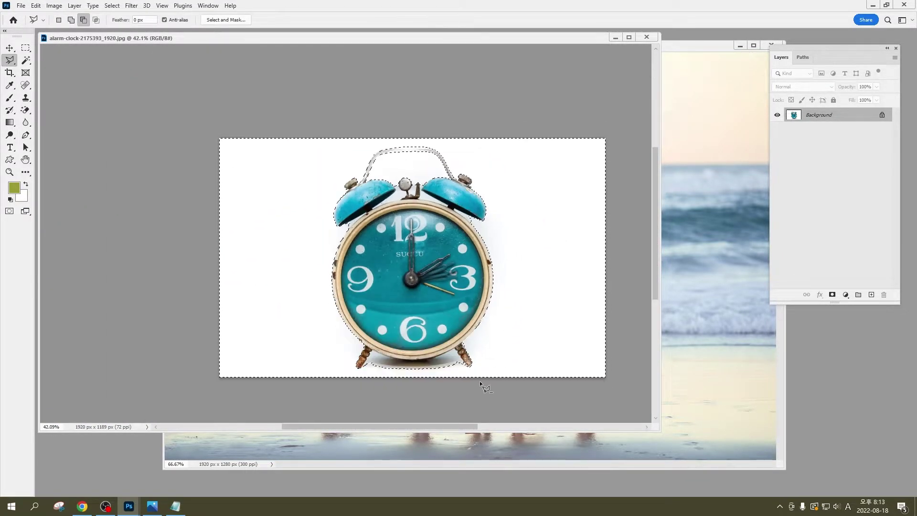
scroll(400, 413, up, 2)
scroll(400, 414, up, 2)
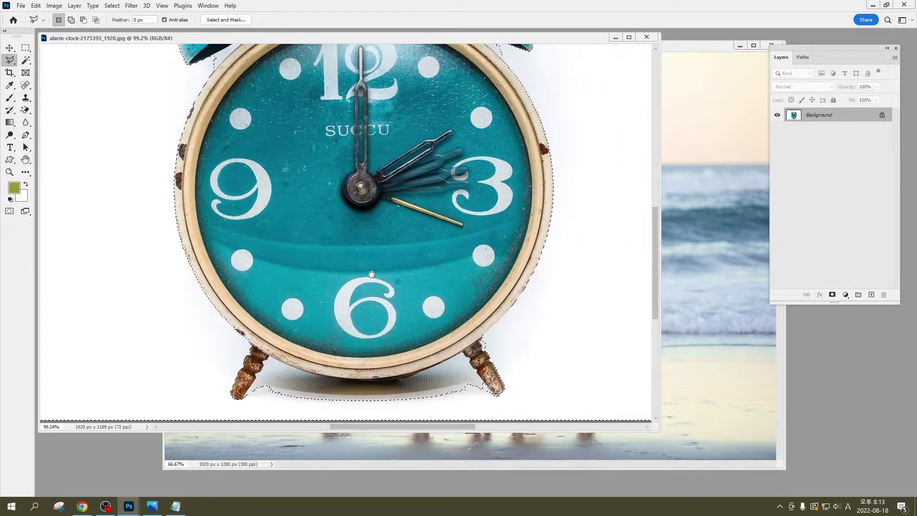
drag(400, 414, 406, 334)
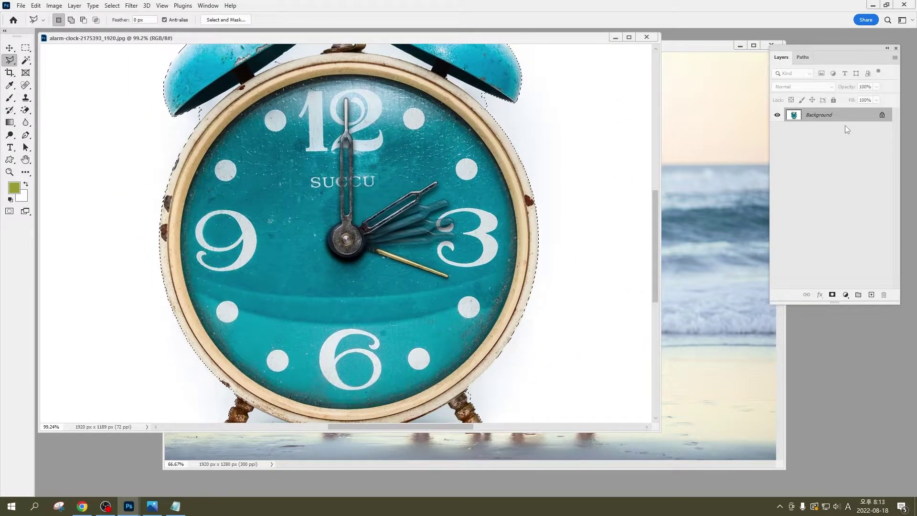
- Unlock the Background layer, invert the selection and delete the white backdrop
click(882, 115)
key(ctrl+shift+i)
key(Delete)
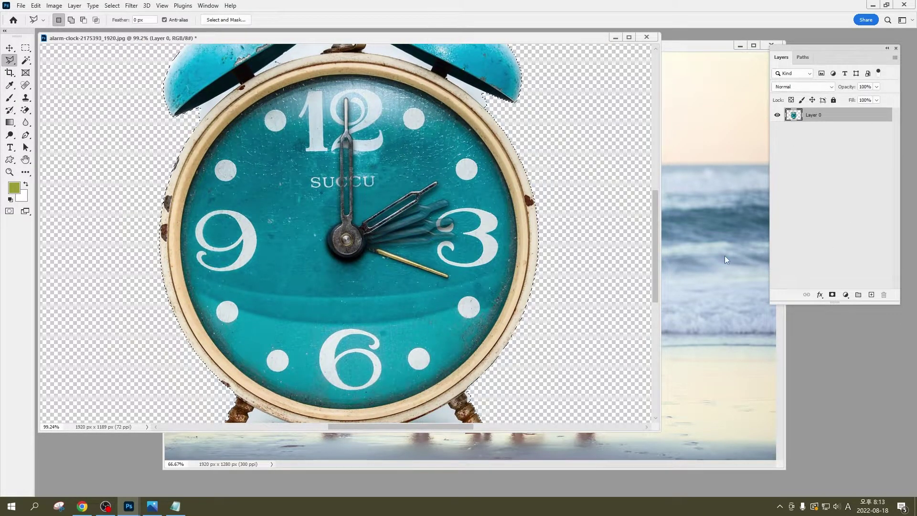
scroll(522, 290, down, 2)
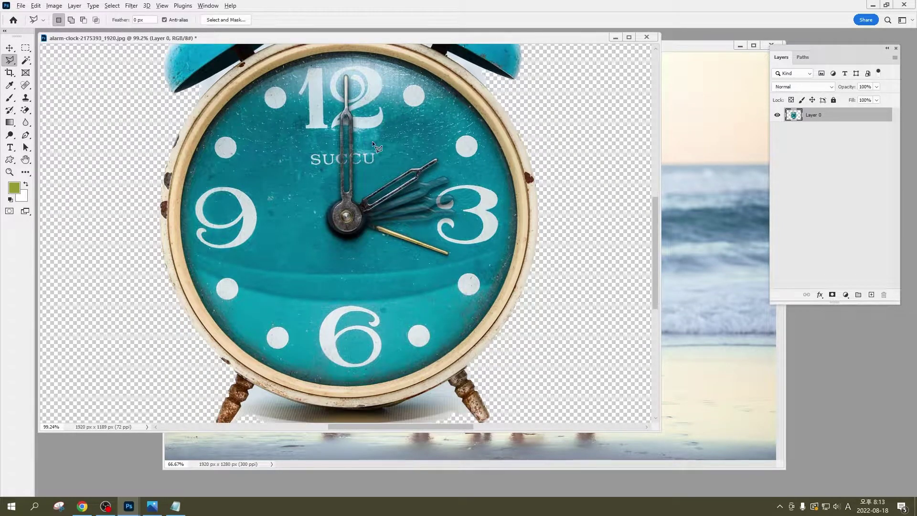
scroll(430, 334, down, 3)
scroll(327, 401, up, 3)
scroll(328, 402, up, 3)
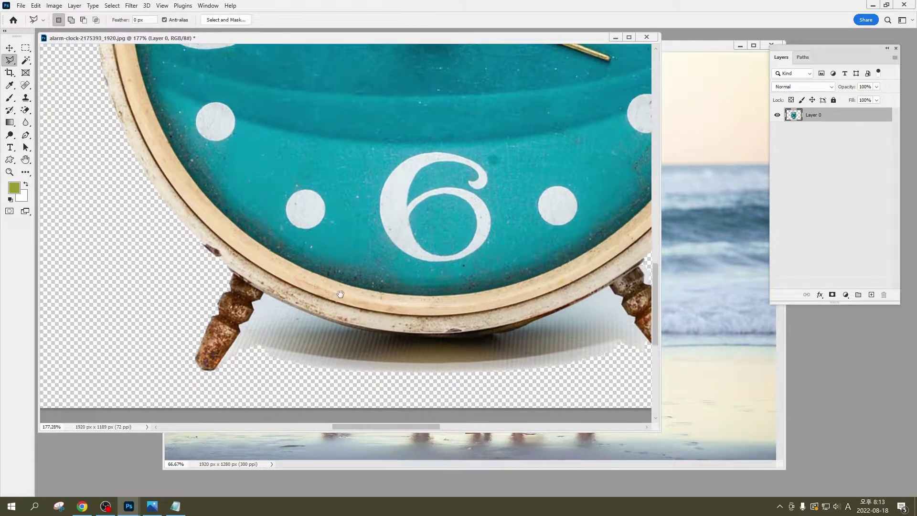
scroll(306, 287, down, 1)
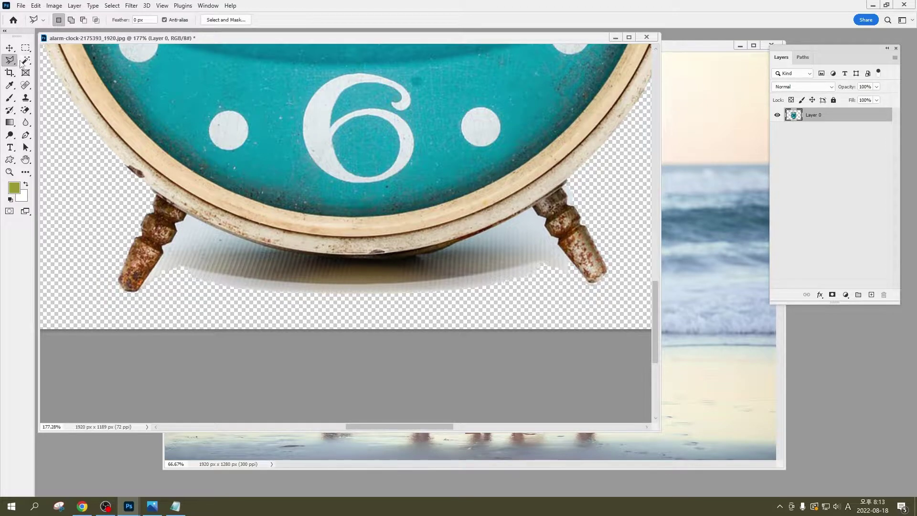
- Quick Select the shadow under the clock, delete it and deselect
right_click(26, 60)
click(72, 71)
drag(204, 258, 524, 321)
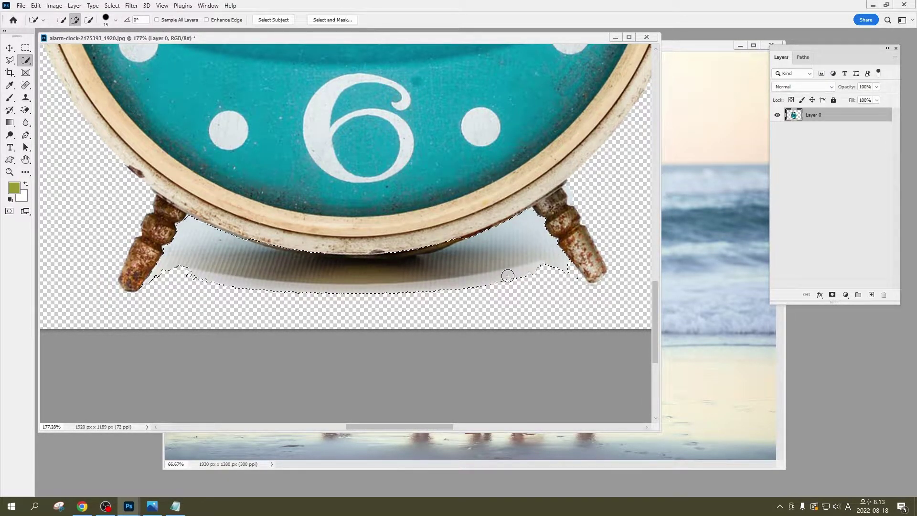
key(Delete)
key(ctrl+d)
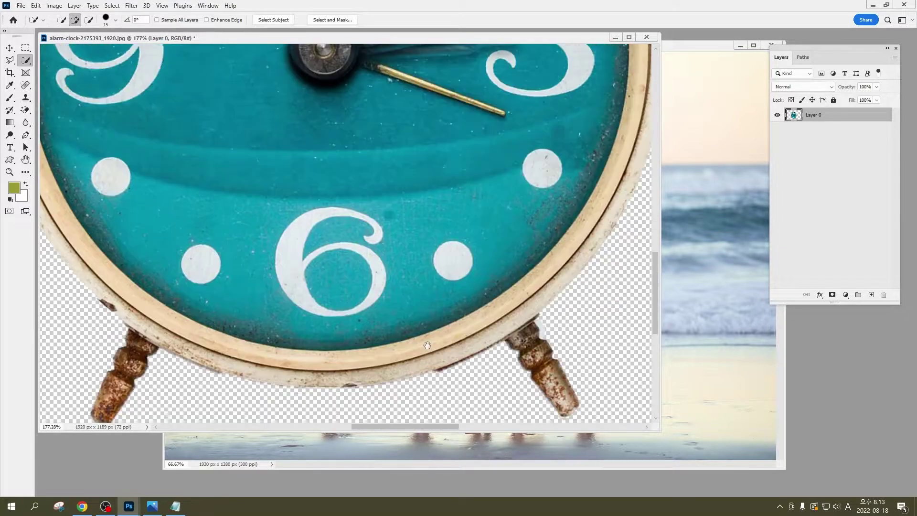
- Erase leftover grey patches around the bells, knob and hammer with Magic Eraser at Tolerance 32
drag(457, 126, 493, 310)
drag(366, 254, 431, 182)
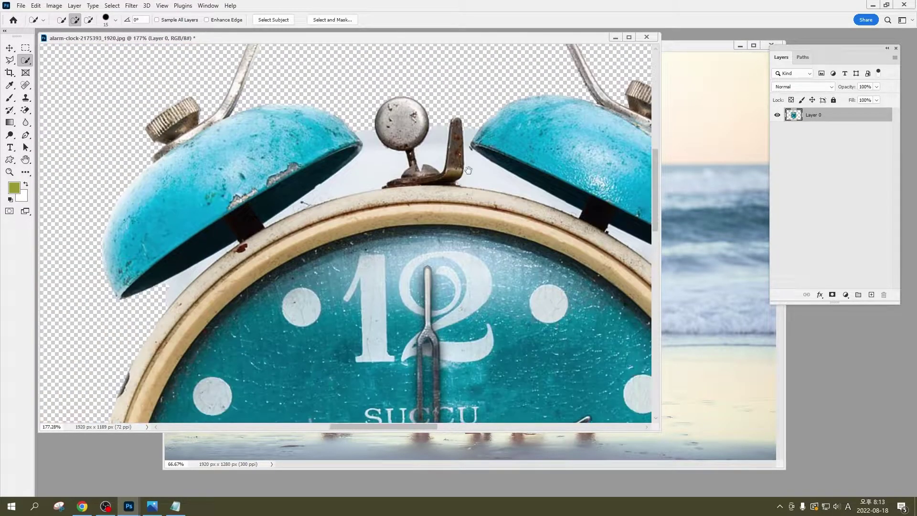
right_click(27, 108)
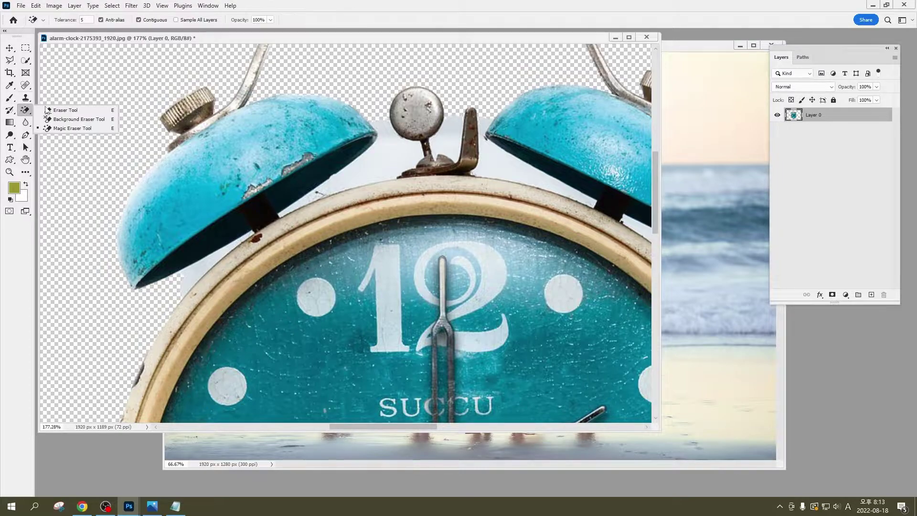
click(64, 125)
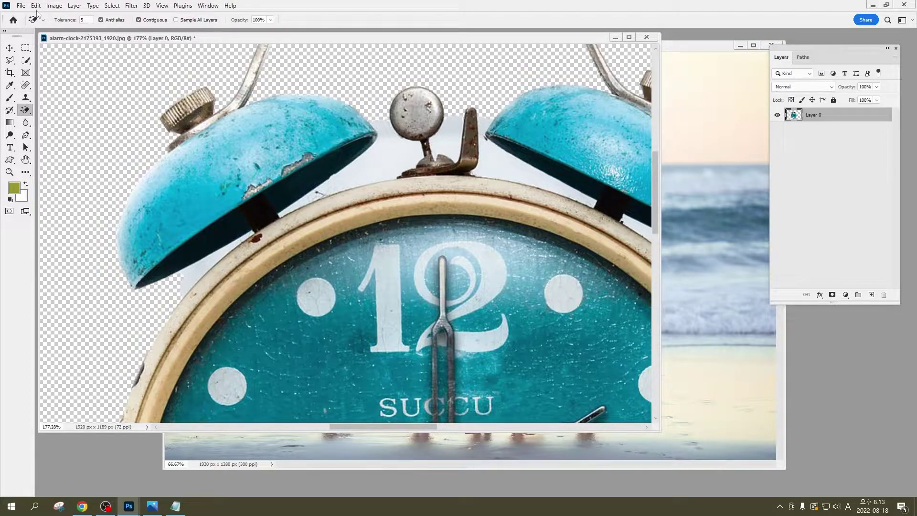
drag(64, 19, 77, 19)
click(203, 273)
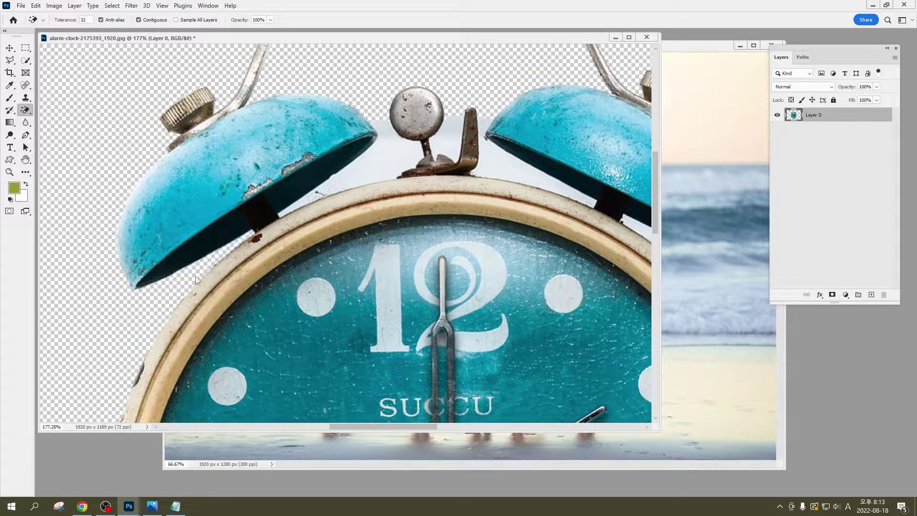
click(362, 166)
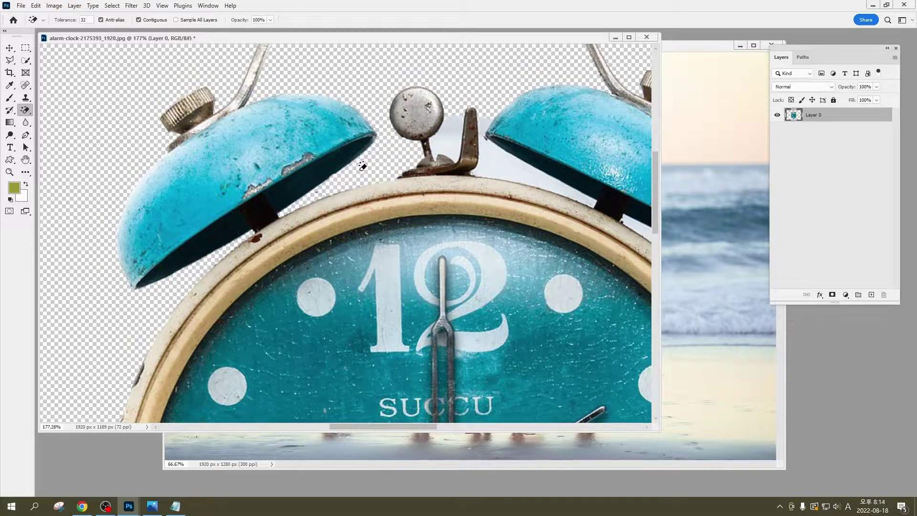
click(444, 142)
click(500, 173)
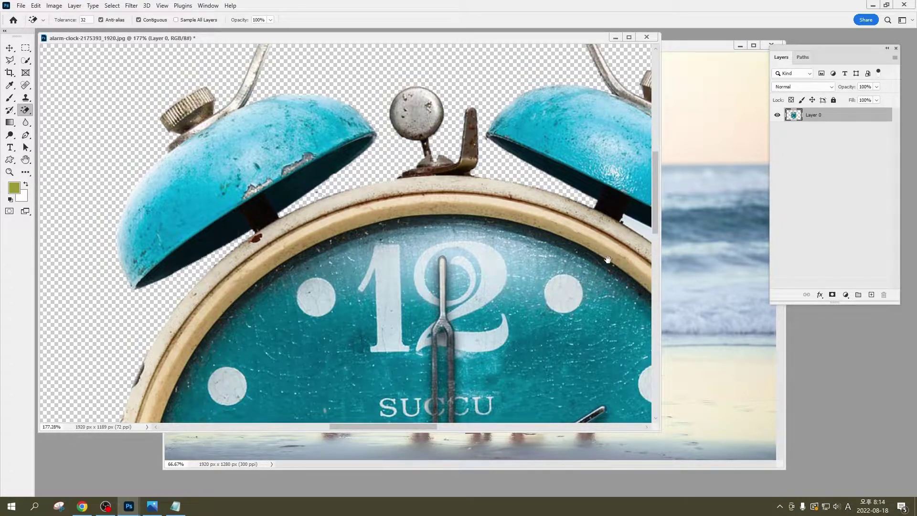
drag(617, 241, 414, 234)
click(463, 206)
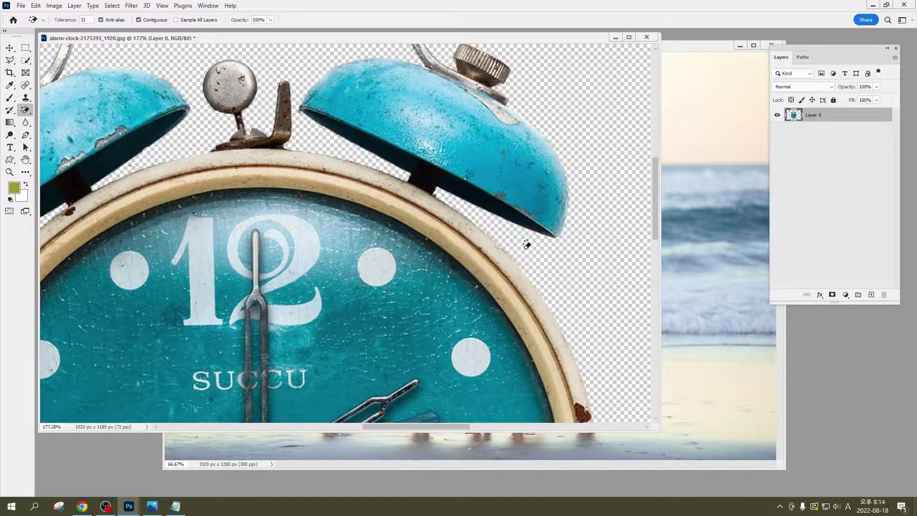
- Load the clock layer's pixels as a selection to check the cutout, then deselect
scroll(527, 245, down, 3)
scroll(525, 268, down, 2)
scroll(524, 296, down, 2)
scroll(519, 331, up, 2)
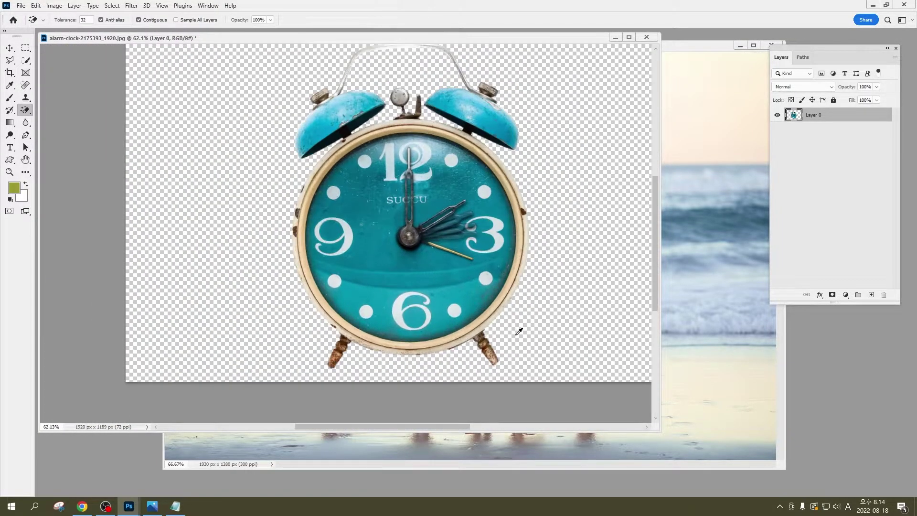
ctrl+click(794, 116)
key(ctrl+d)
scroll(442, 288, up, 2)
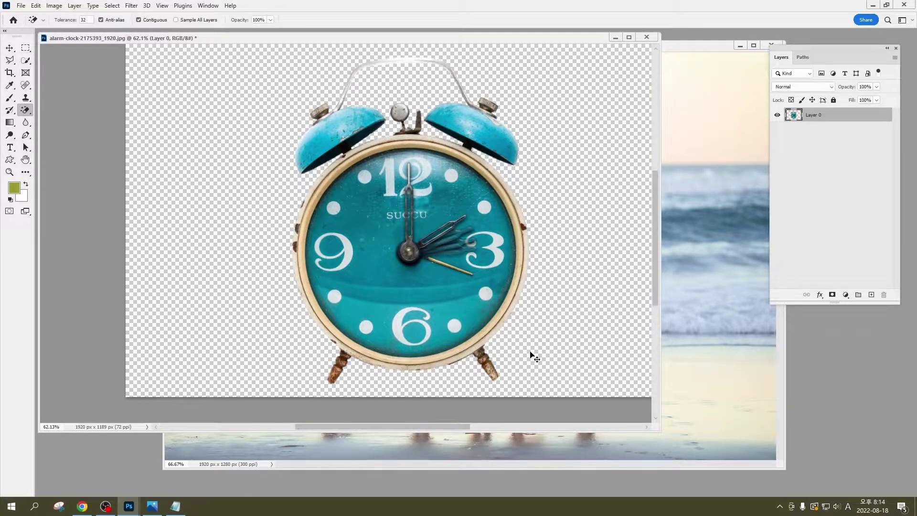
- Trim the clock image's transparent pixels with Image > Trim
click(54, 5)
click(127, 113)
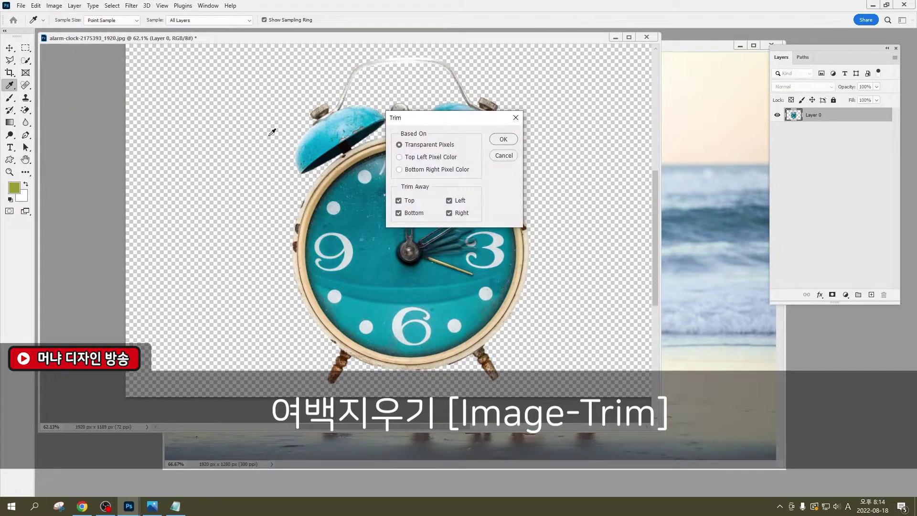
click(504, 139)
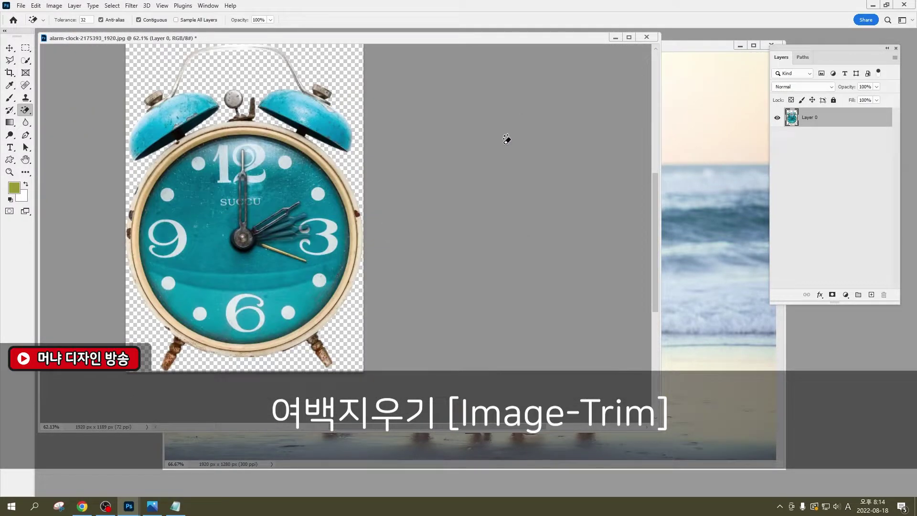
- Drag the clock layer with the Move Tool into the family beach photo
click(12, 48)
scroll(368, 231, up, 2)
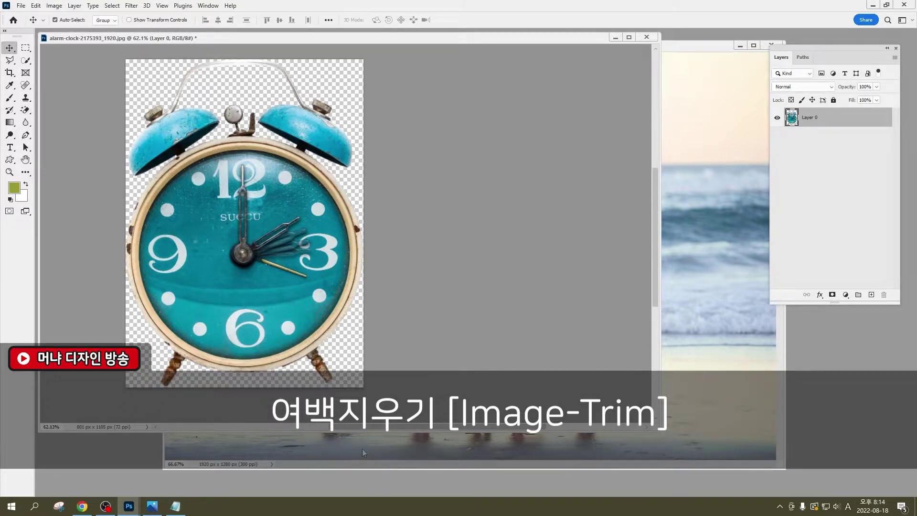
drag(661, 434, 317, 445)
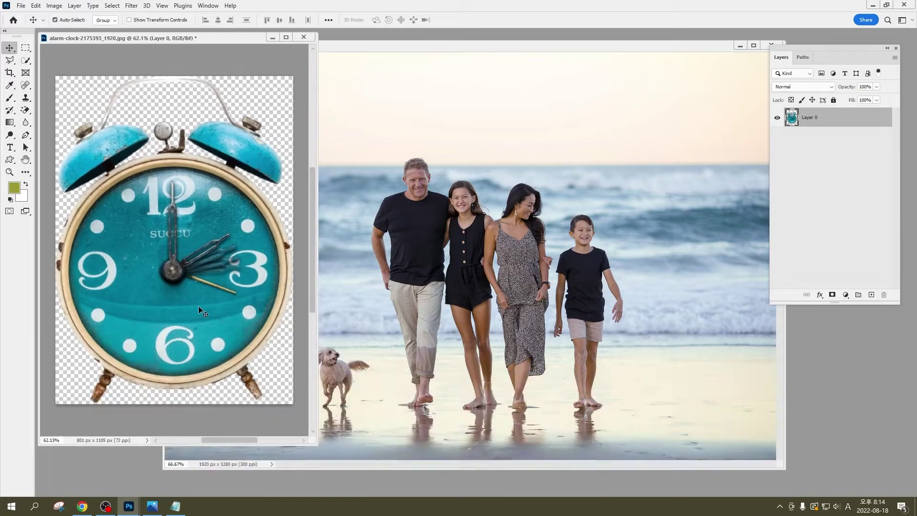
mouse_move(178, 234)
mouse_down()
mouse_move(647, 332)
mouse_move(635, 267)
mouse_move(663, 295)
mouse_up()
scroll(666, 346, down, 1)
scroll(611, 329, up, 1)
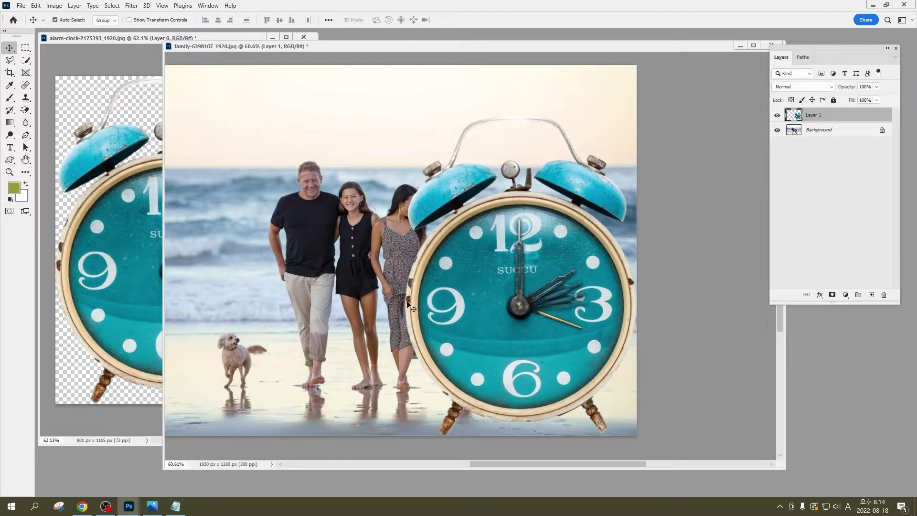
- Close the clock document without saving changes
click(136, 229)
click(303, 36)
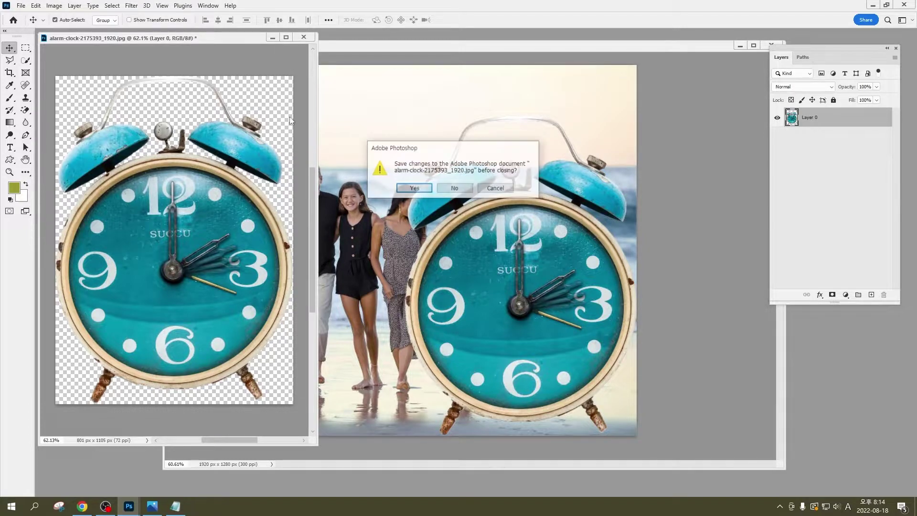
click(471, 188)
- Free Transform the clock down to about 42% and move it beside the dog, lower left
key(ctrl+t)
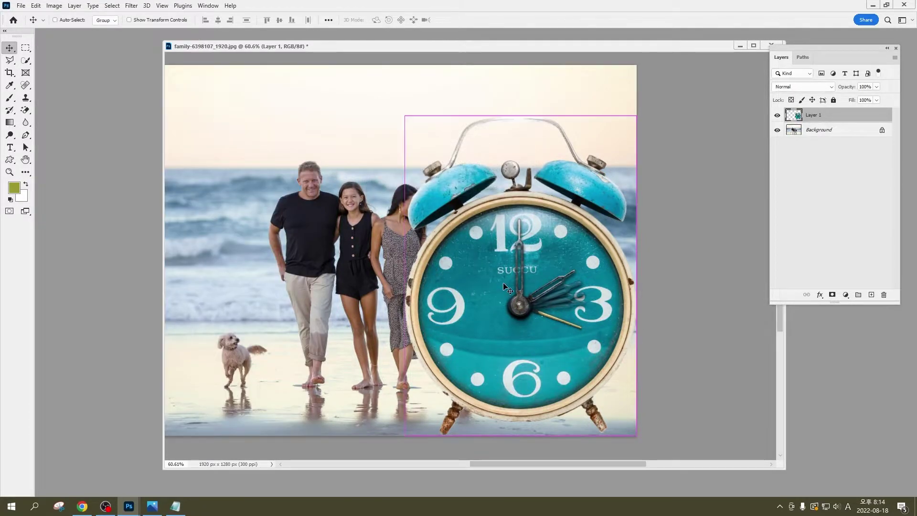
drag(405, 111, 512, 236)
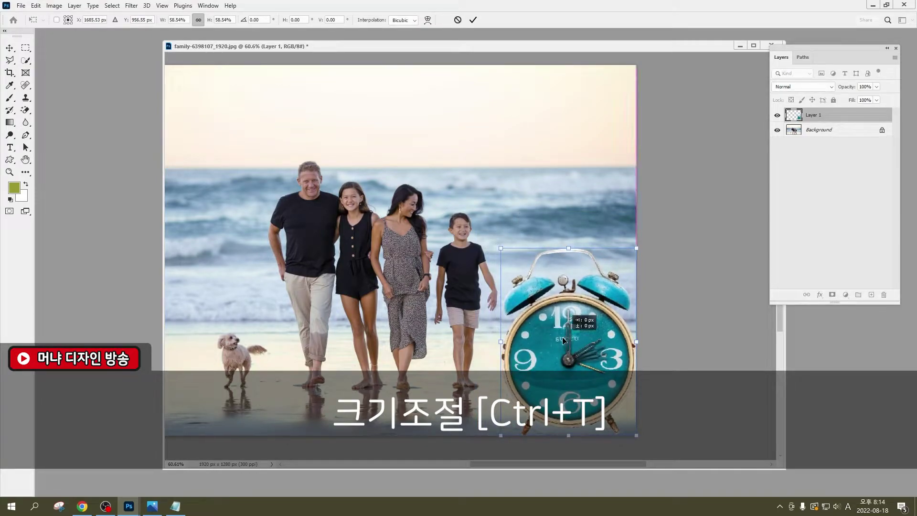
drag(559, 322, 550, 323)
drag(495, 250, 537, 301)
drag(559, 347, 538, 336)
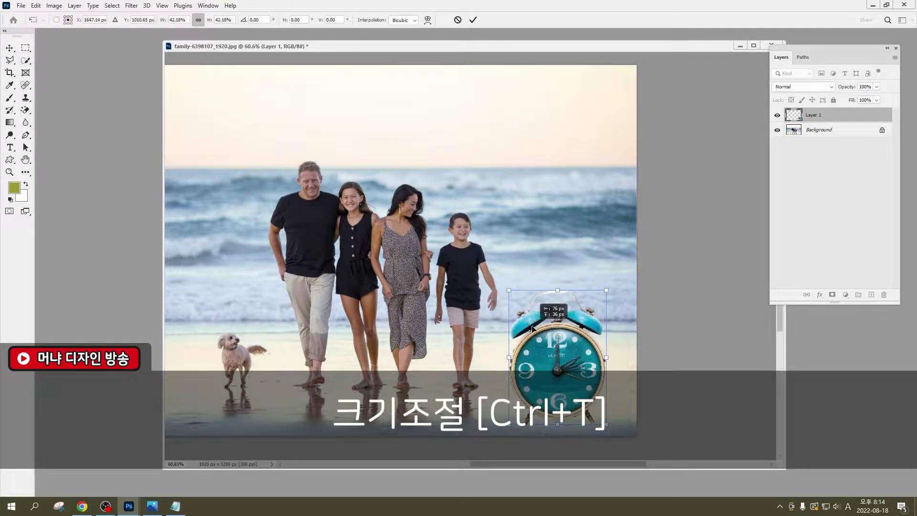
scroll(618, 414, down, 1)
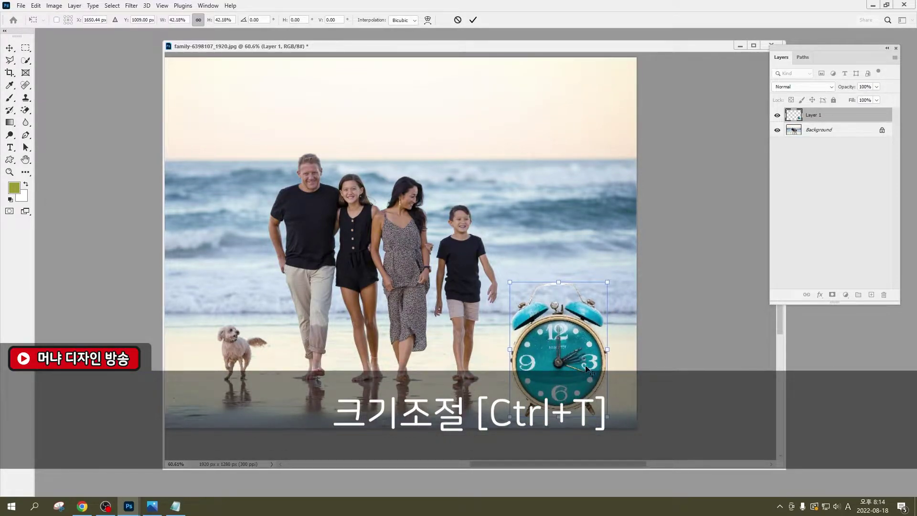
key(Return)
scroll(258, 326, left, 5)
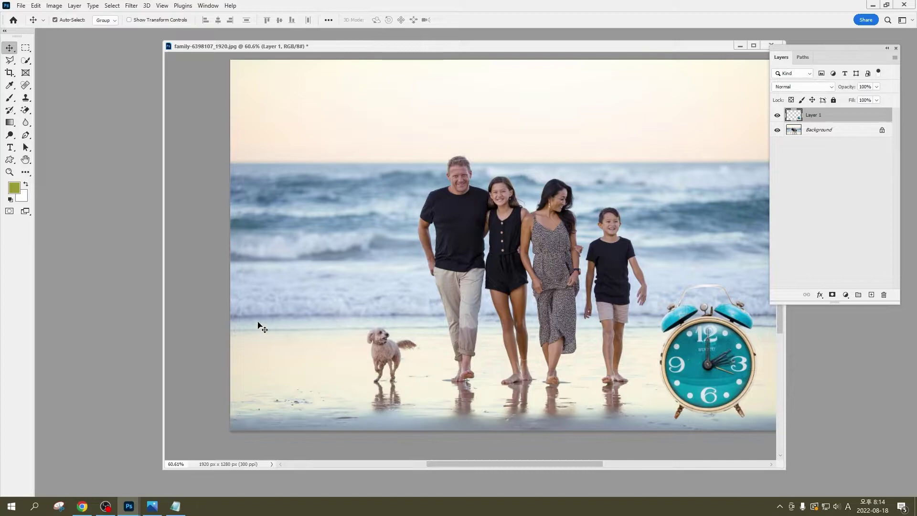
mouse_move(721, 369)
mouse_down()
mouse_move(310, 372)
mouse_move(568, 380)
mouse_move(746, 355)
mouse_move(651, 347)
mouse_up()
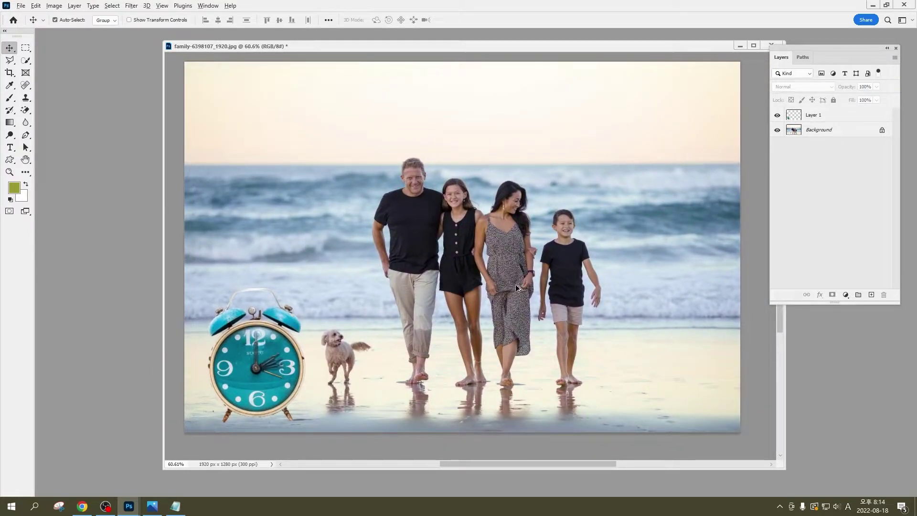
scroll(517, 287, down, 1)
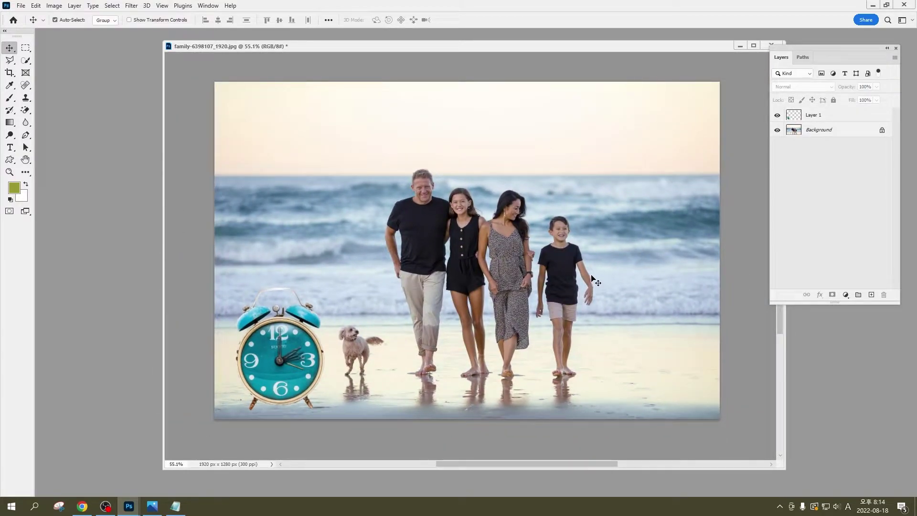
- Desaturate the Background photo layer, then undo it so the photo stays in colour
click(820, 131)
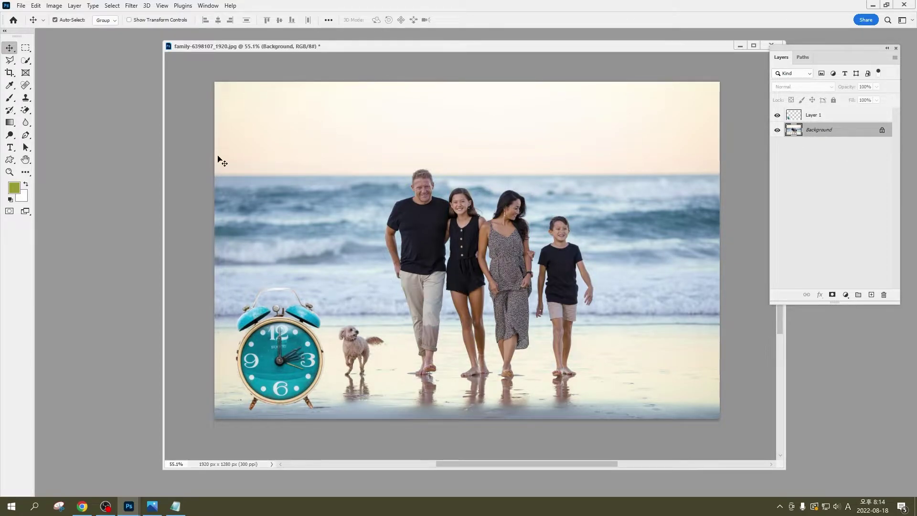
click(54, 5)
mouse_move(86, 30)
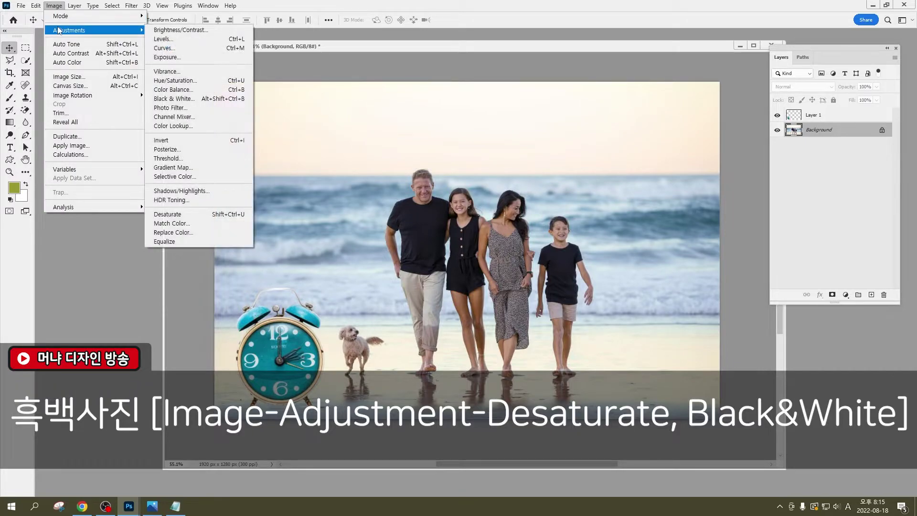
click(193, 218)
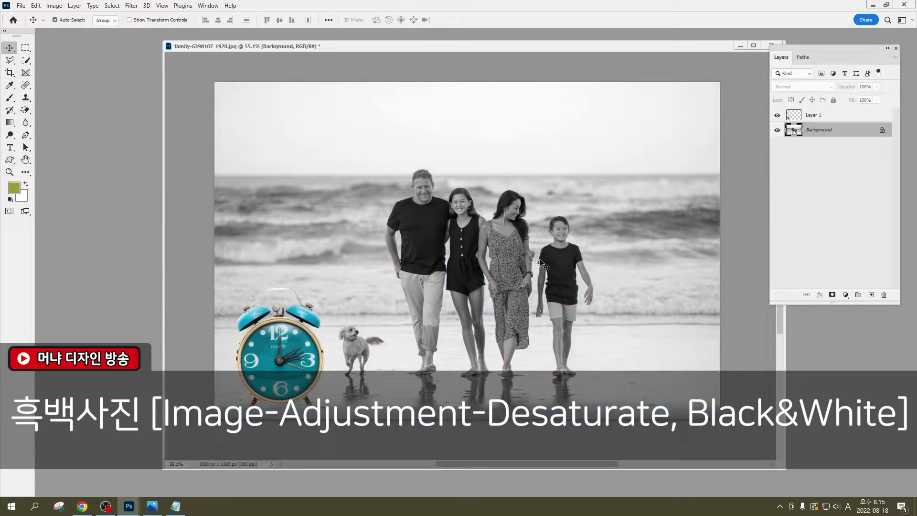
key(ctrl+z)
click(53, 5)
mouse_move(69, 30)
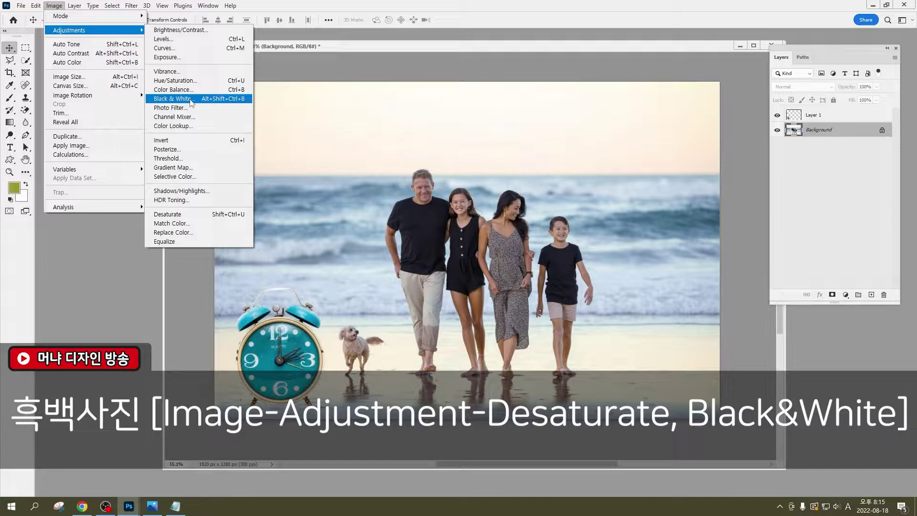
- Apply Black & White with Reds 160, Yellows 72, Greens -38, Cyans -34, Blues 34, Magentas 80
click(192, 99)
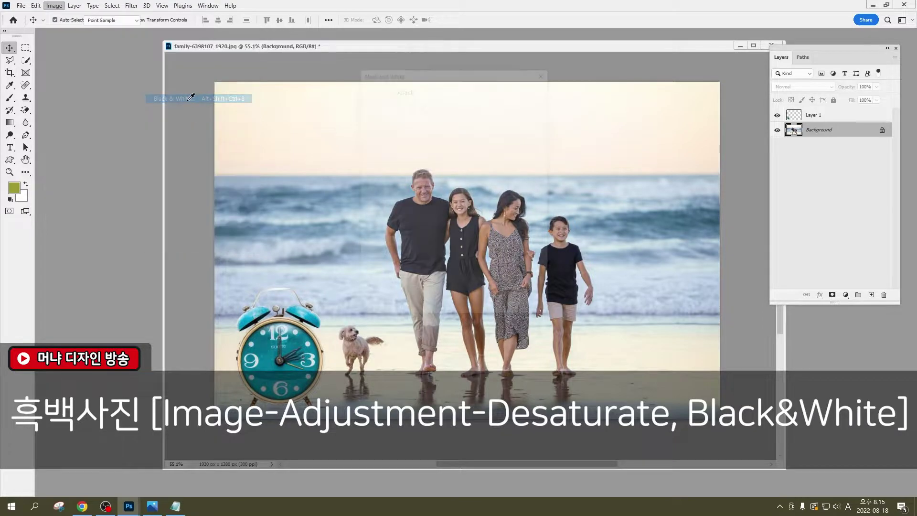
drag(461, 71, 712, 105)
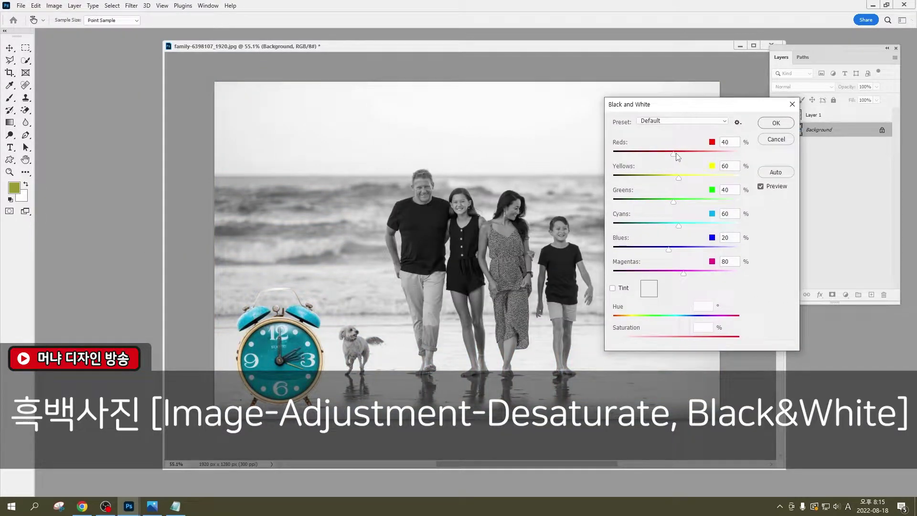
mouse_move(677, 153)
mouse_down()
mouse_move(696, 153)
mouse_move(631, 154)
mouse_move(708, 154)
mouse_move(688, 182)
mouse_move(654, 202)
mouse_move(661, 230)
mouse_move(649, 230)
mouse_move(677, 254)
mouse_move(658, 230)
mouse_up()
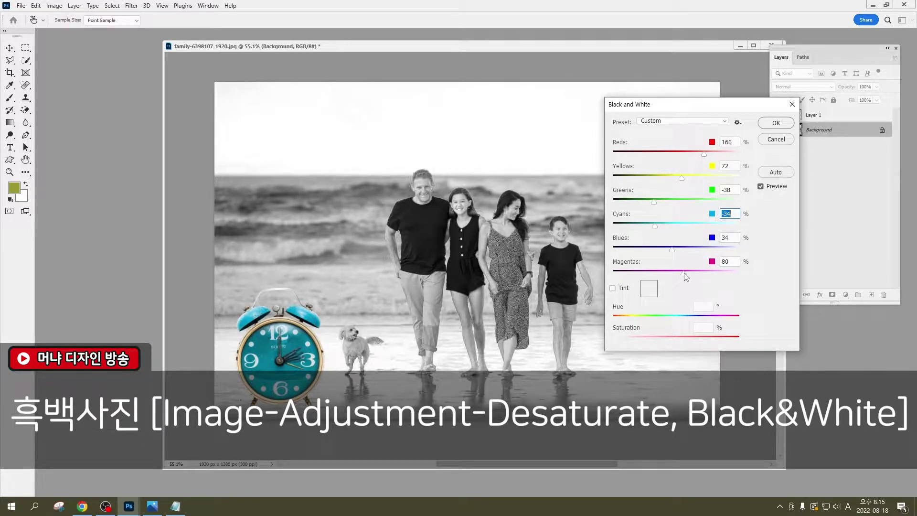
drag(666, 277, 671, 277)
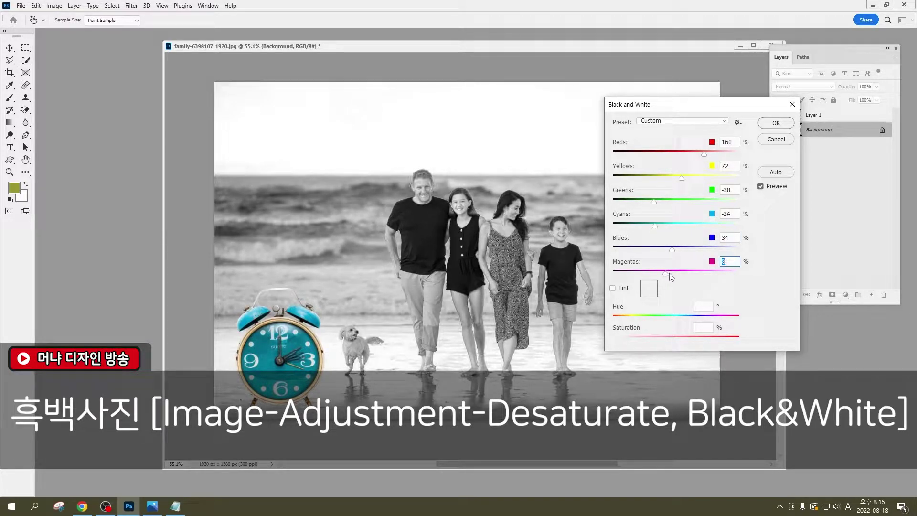
click(774, 125)
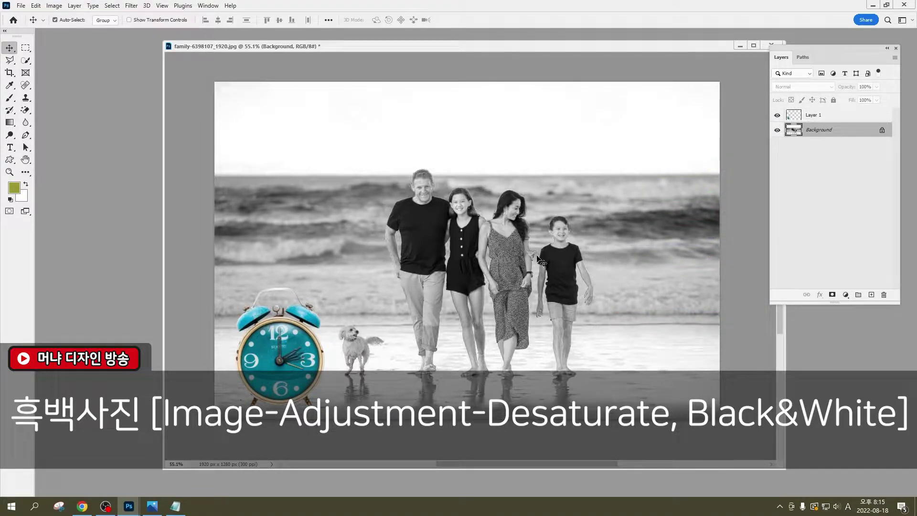
- With a size-40 History Brush, restore original colour to the father's trousers
scroll(538, 259, up, 2)
scroll(515, 286, up, 2)
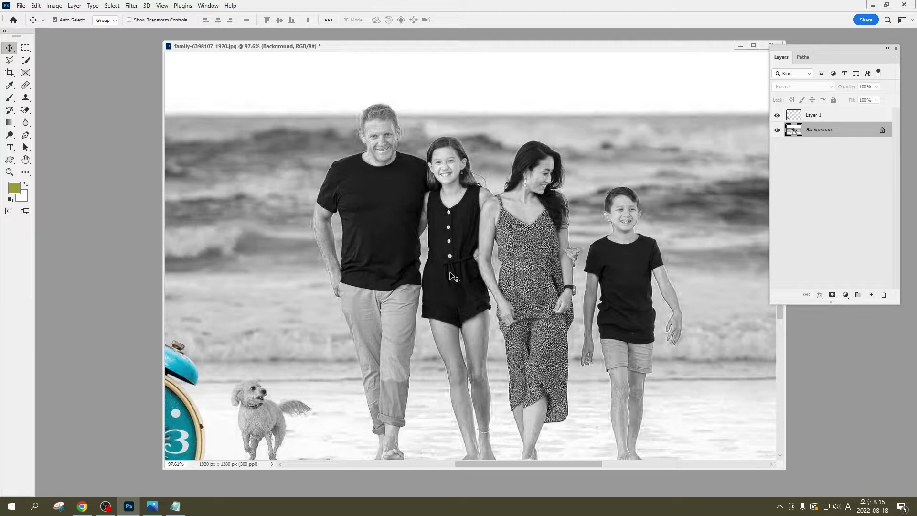
scroll(378, 176, down, 1)
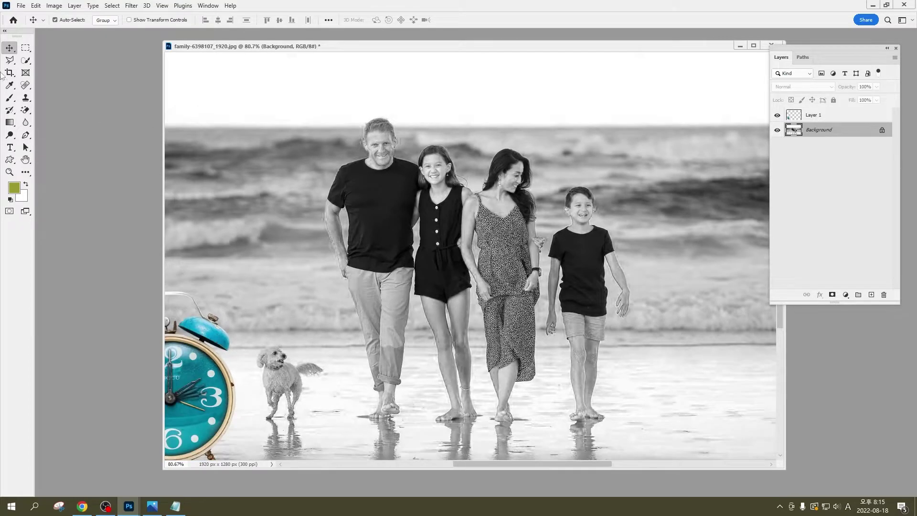
click(8, 111)
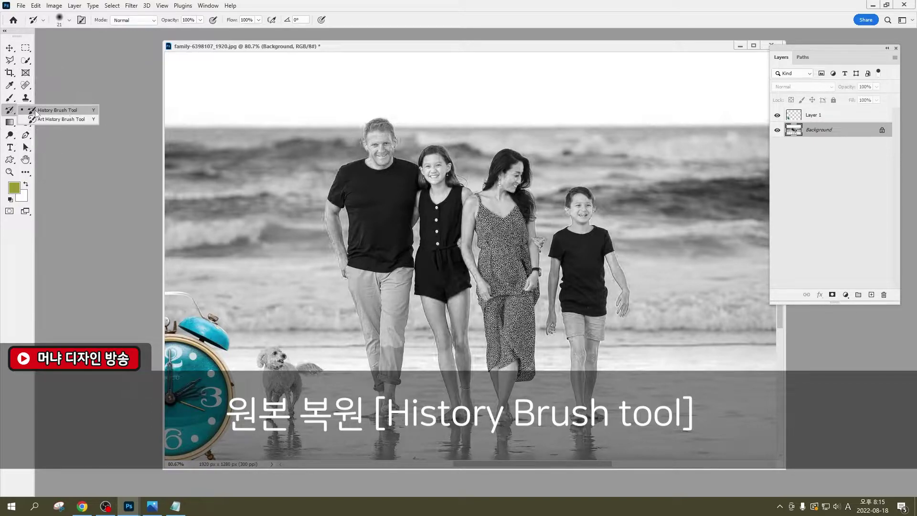
click(35, 112)
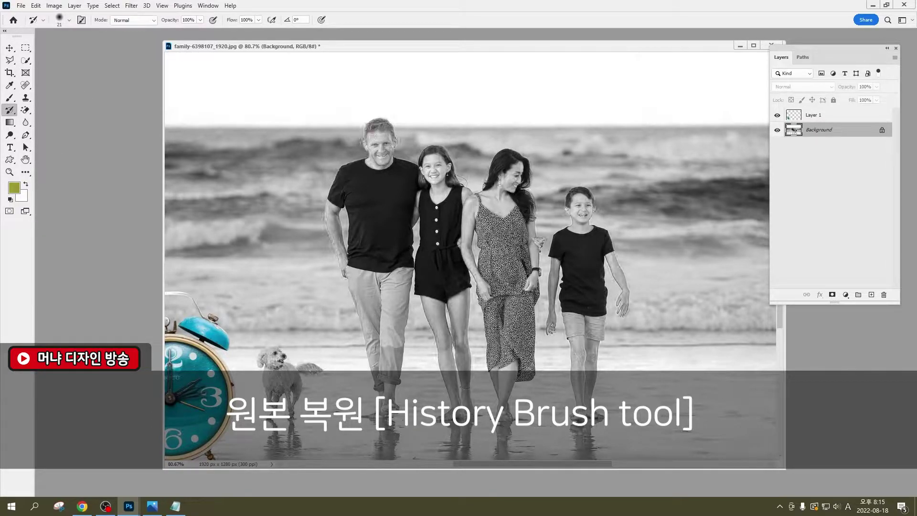
scroll(338, 214, up, 1)
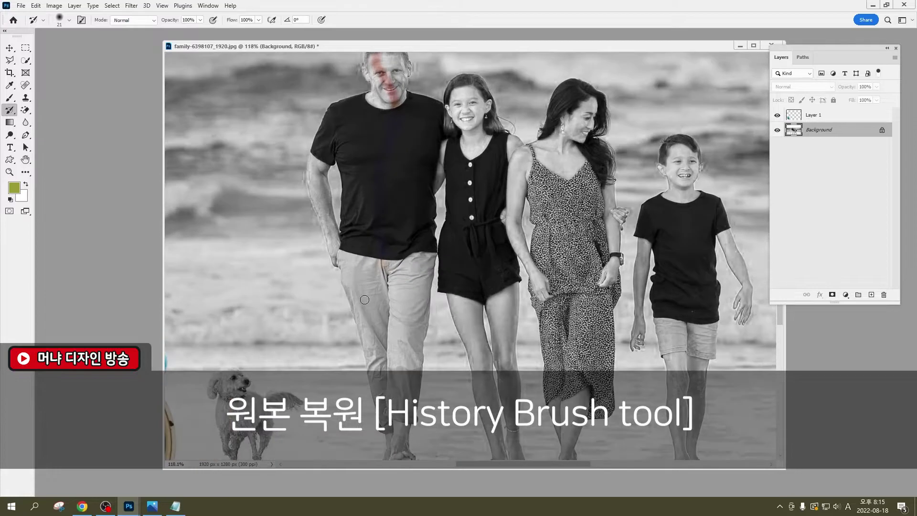
scroll(337, 213, up, 2)
scroll(338, 211, up, 2)
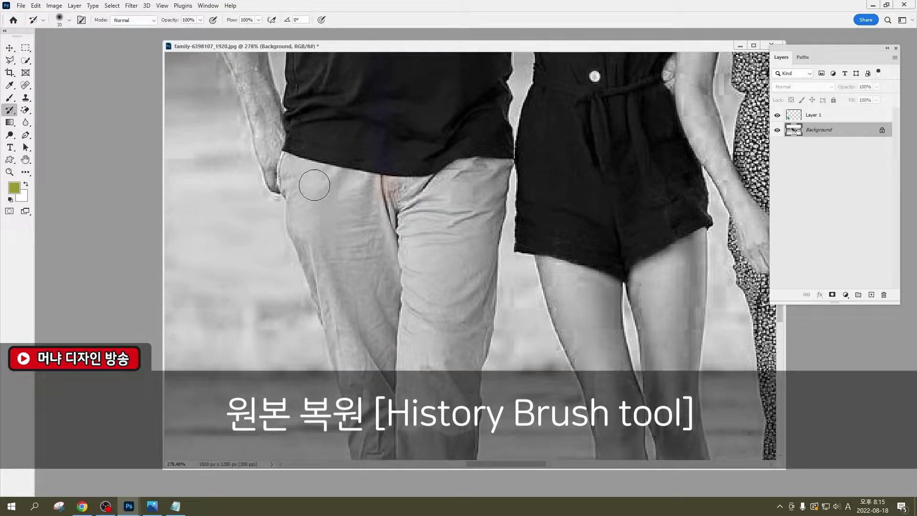
key(bracketright)
key(bracketright)
mouse_move(307, 198)
mouse_down()
mouse_move(346, 294)
mouse_move(358, 299)
mouse_move(387, 131)
mouse_move(386, 282)
mouse_move(431, 329)
mouse_up()
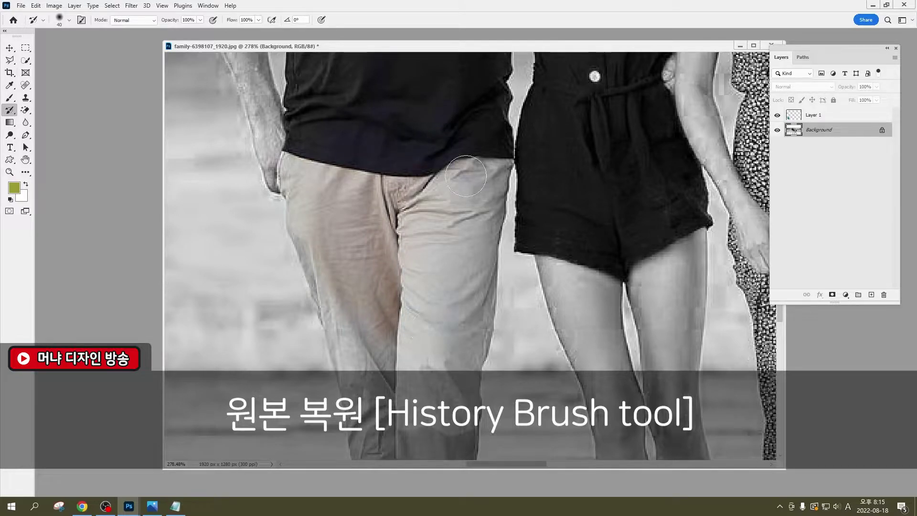
drag(438, 374, 387, 59)
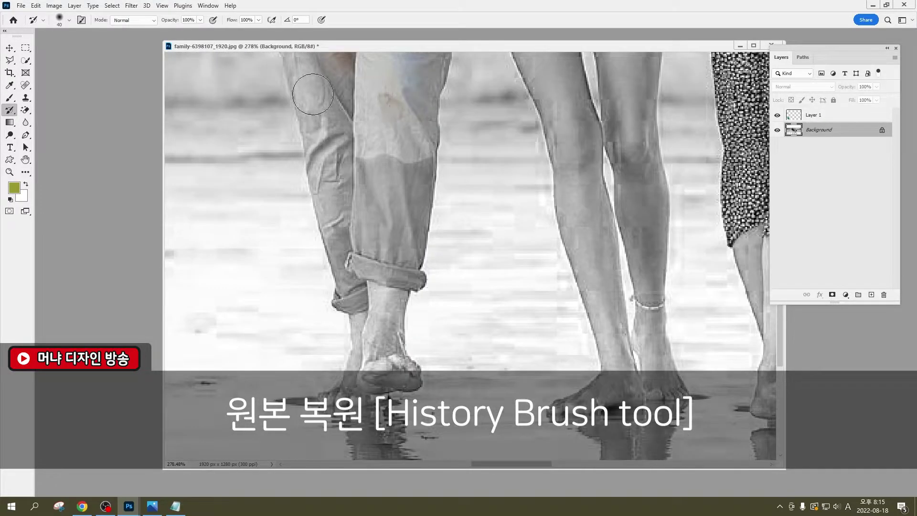
mouse_move(311, 76)
mouse_down()
mouse_move(329, 114)
mouse_move(353, 287)
mouse_move(366, 247)
mouse_up()
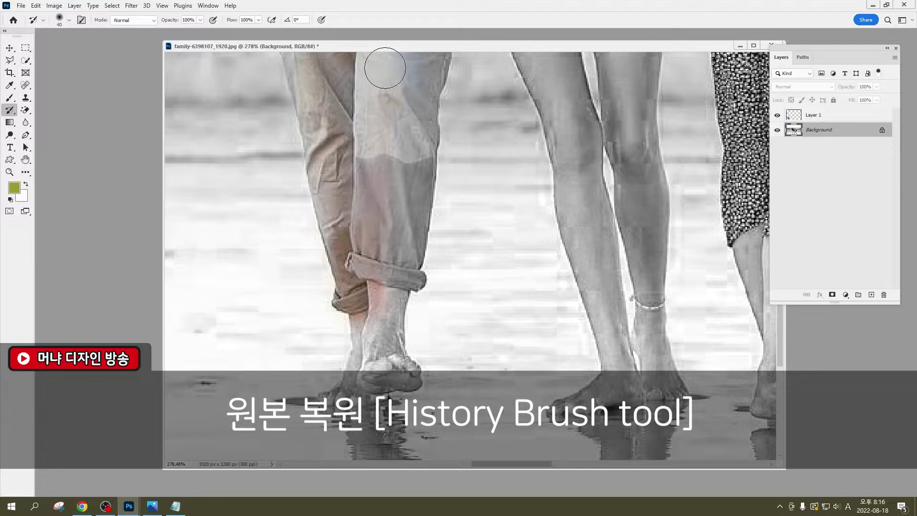
- At brush size 15, restore the skin colour of the father's heel, ankle and foot
drag(385, 67, 379, 211)
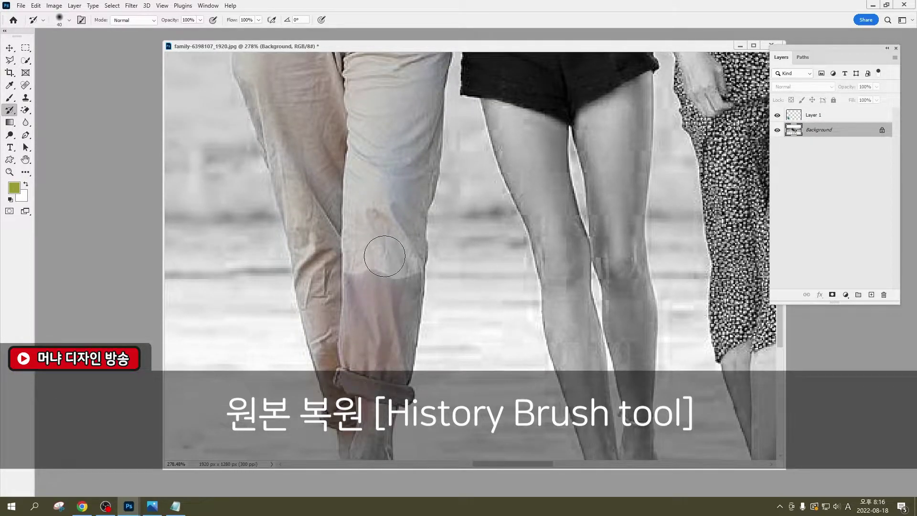
drag(364, 316, 347, 115)
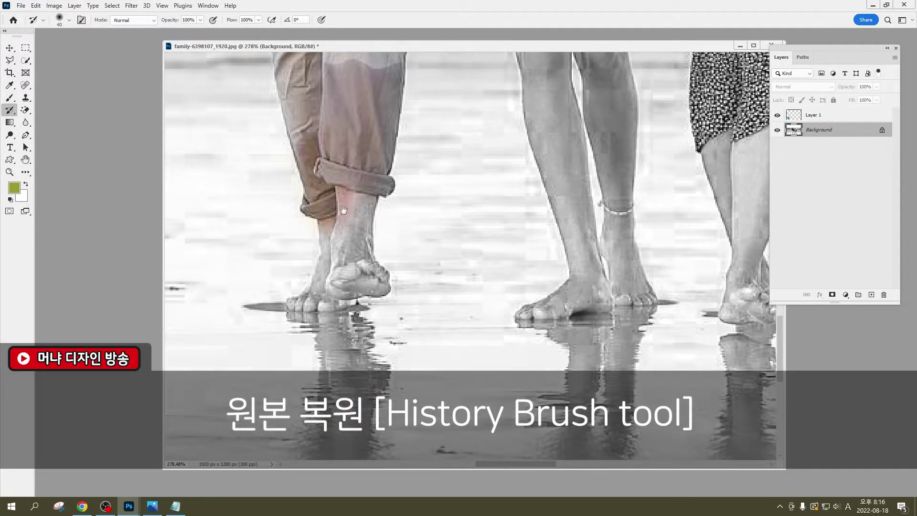
key(bracketleft)
key(bracketleft)
key(bracketleft)
drag(341, 286, 360, 176)
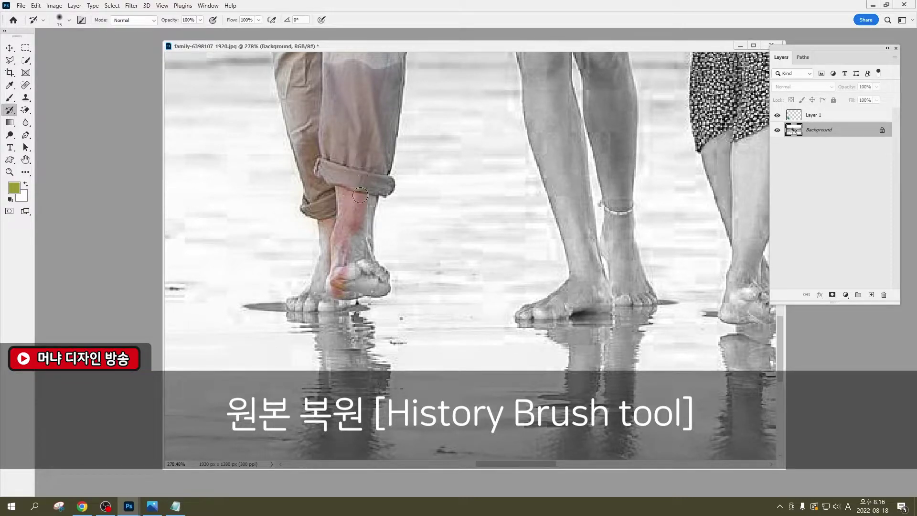
mouse_move(368, 194)
mouse_down()
mouse_move(348, 270)
mouse_move(318, 296)
mouse_up()
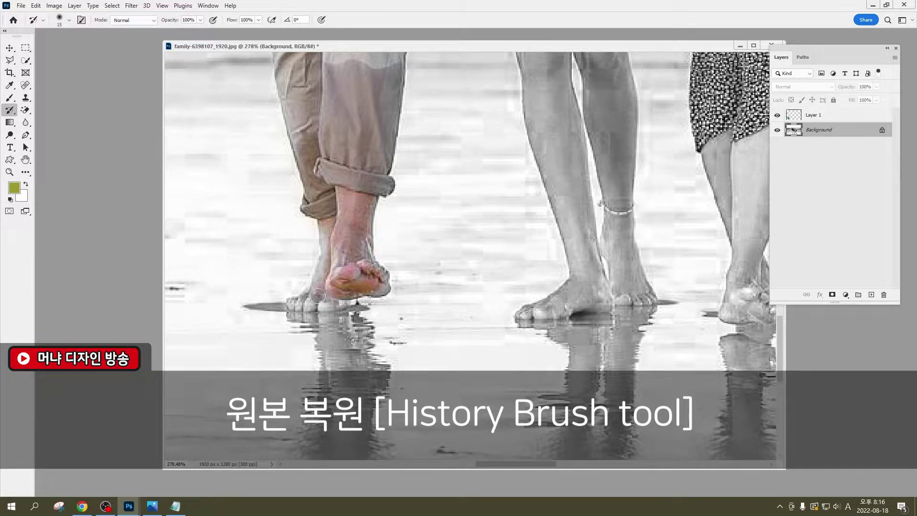
mouse_move(328, 238)
mouse_down()
mouse_move(346, 244)
mouse_move(380, 285)
mouse_move(305, 301)
mouse_up()
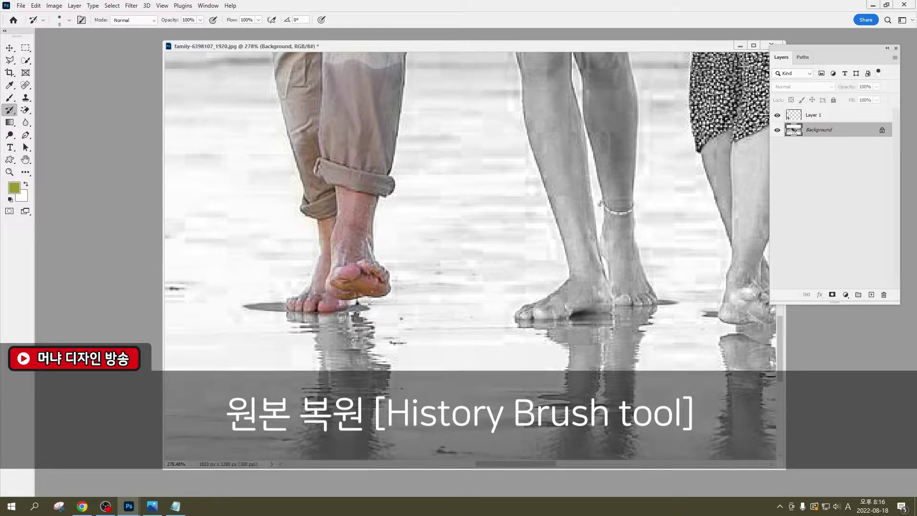
drag(341, 191, 353, 349)
drag(354, 144, 358, 310)
- Restore the father's forearm colour with a size-20 History Brush
drag(358, 172, 361, 277)
drag(358, 191, 359, 231)
drag(358, 167, 359, 253)
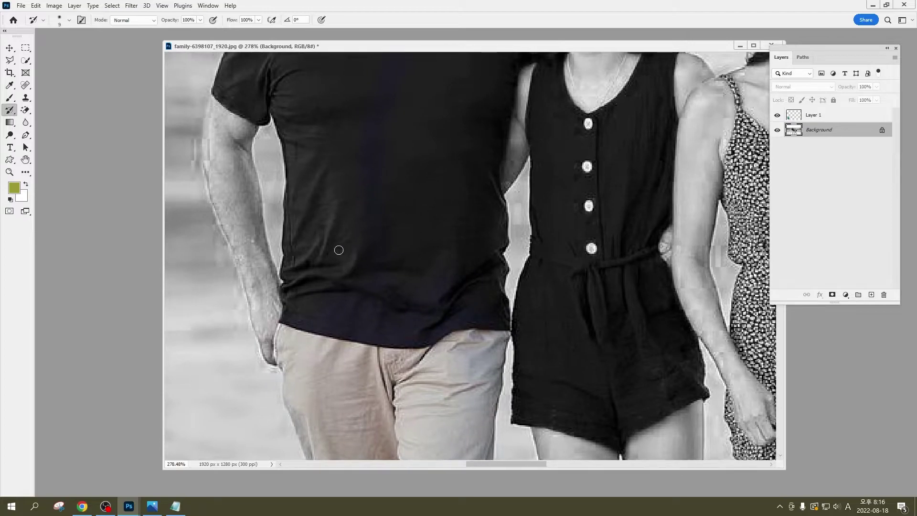
key(bracketright)
key(bracketright)
mouse_move(228, 106)
mouse_down()
mouse_move(282, 360)
mouse_move(213, 172)
mouse_move(216, 124)
mouse_move(239, 71)
mouse_move(215, 120)
mouse_move(242, 127)
mouse_move(241, 179)
mouse_move(274, 308)
mouse_up()
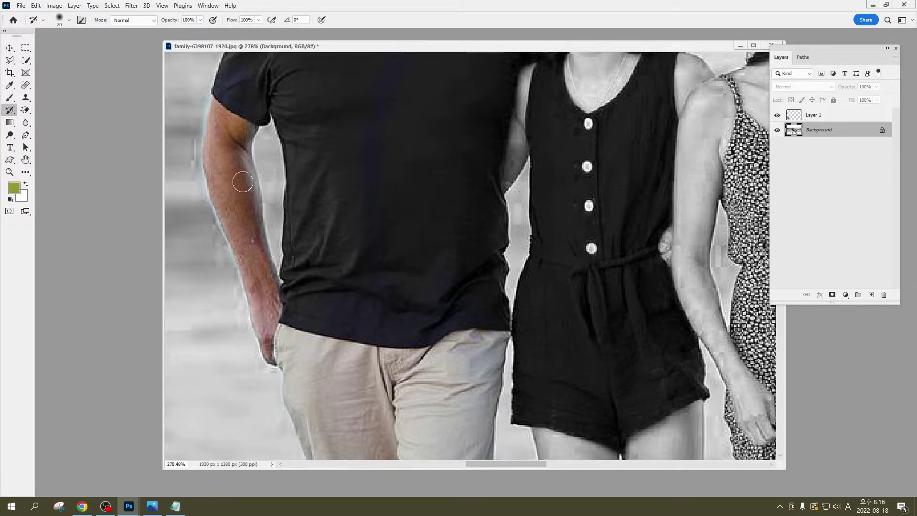
- Paint the father's neck, face, ear and jaw back to their original skin tone
scroll(261, 96, up, 5)
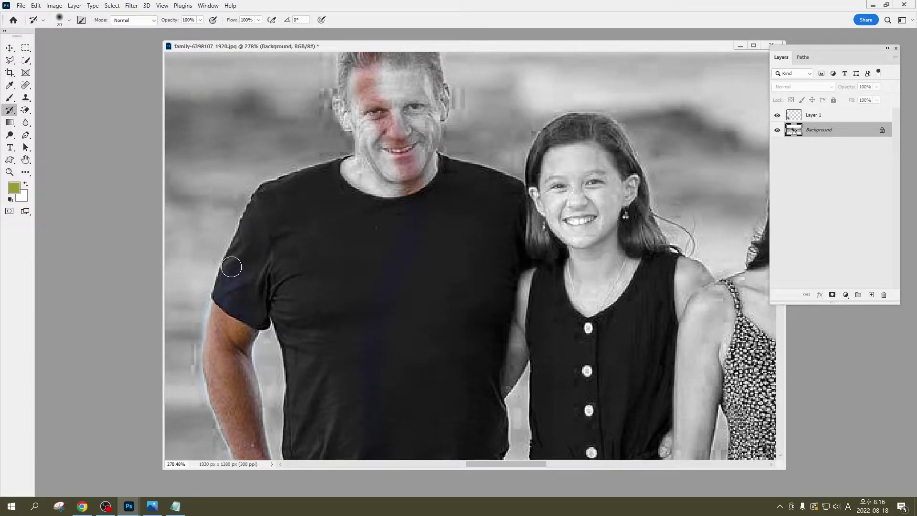
mouse_move(345, 170)
mouse_down()
mouse_move(385, 167)
mouse_move(378, 162)
mouse_move(349, 162)
mouse_move(433, 183)
mouse_move(407, 185)
mouse_up()
drag(411, 110, 400, 214)
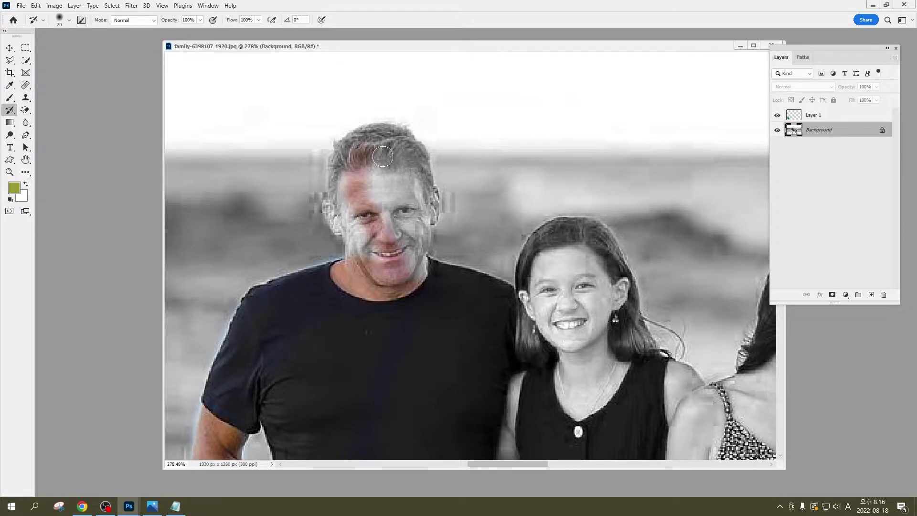
mouse_move(382, 156)
mouse_down()
mouse_move(394, 229)
mouse_move(406, 176)
mouse_move(420, 258)
mouse_move(417, 200)
mouse_move(423, 210)
mouse_move(377, 148)
mouse_move(356, 224)
mouse_move(359, 257)
mouse_move(345, 213)
mouse_up()
mouse_move(359, 247)
mouse_down()
mouse_move(340, 205)
mouse_move(334, 222)
mouse_move(337, 214)
mouse_up()
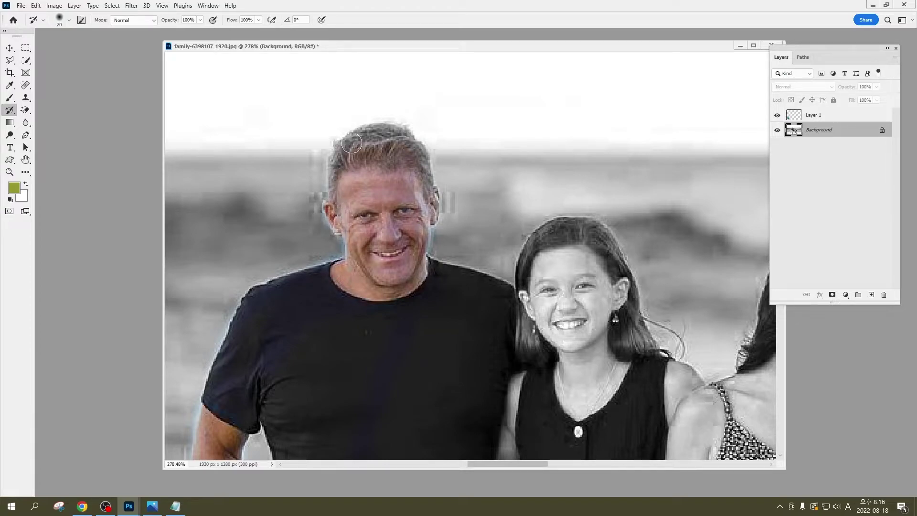
mouse_move(426, 201)
mouse_down()
mouse_move(421, 255)
mouse_move(430, 270)
mouse_up()
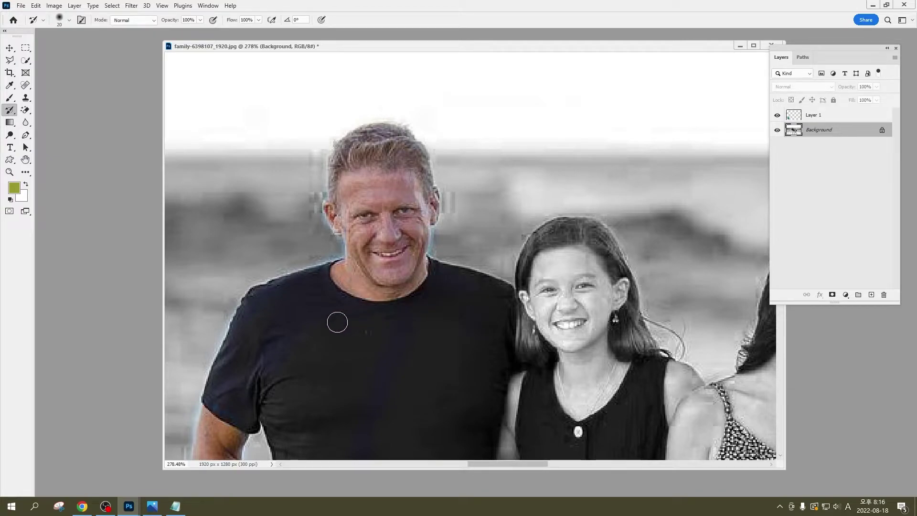
- Repaint the father's navy shirt with a size-40 brush and zoom out over the family
key(bracketright)
key(bracketright)
drag(376, 265, 376, 103)
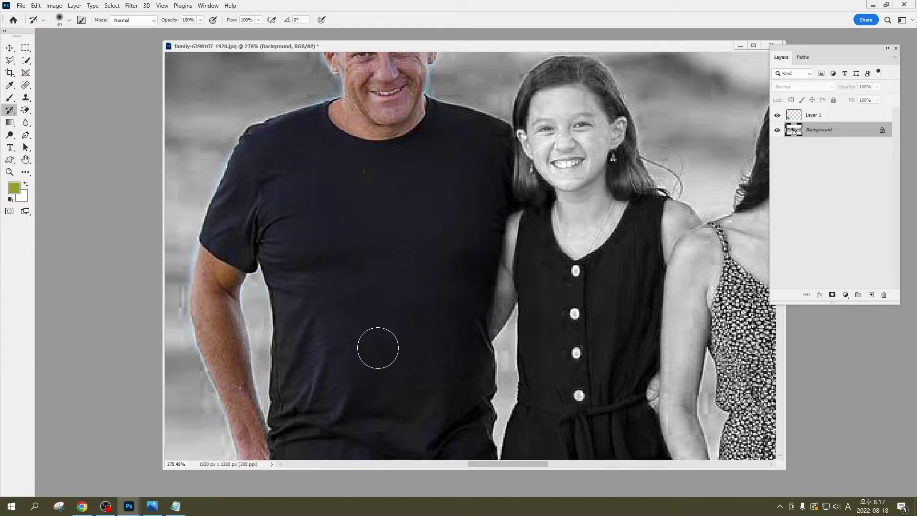
scroll(377, 316, down, 5)
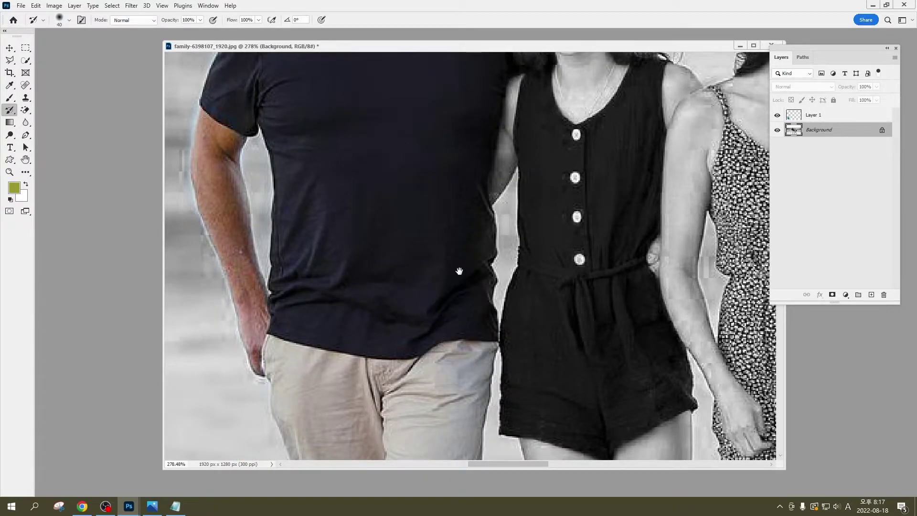
scroll(454, 266, up, 6)
scroll(413, 328, right, 2)
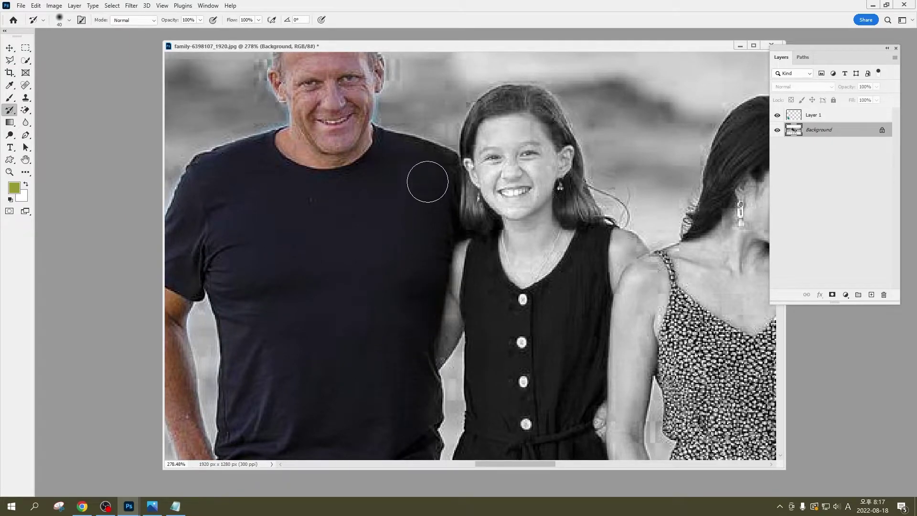
scroll(359, 285, down, 3)
scroll(614, 389, down, 2)
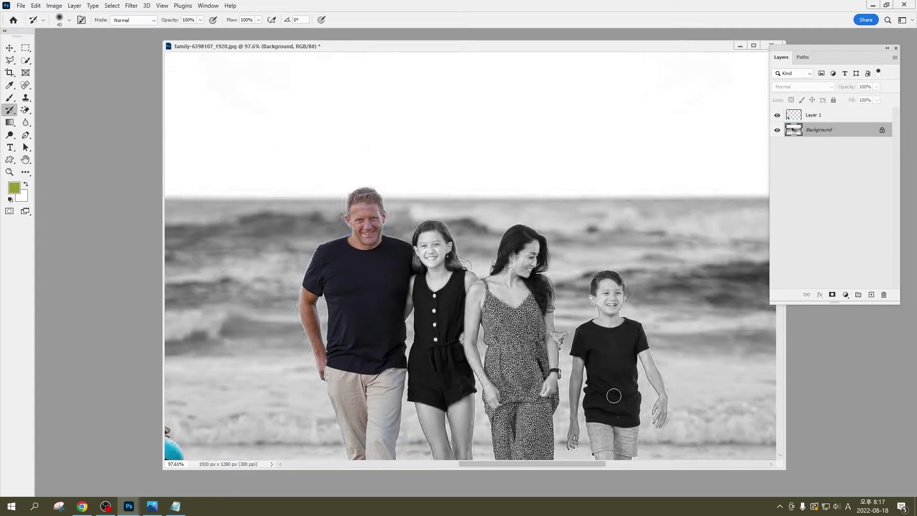
scroll(615, 430, down, 2)
scroll(614, 446, up, 1)
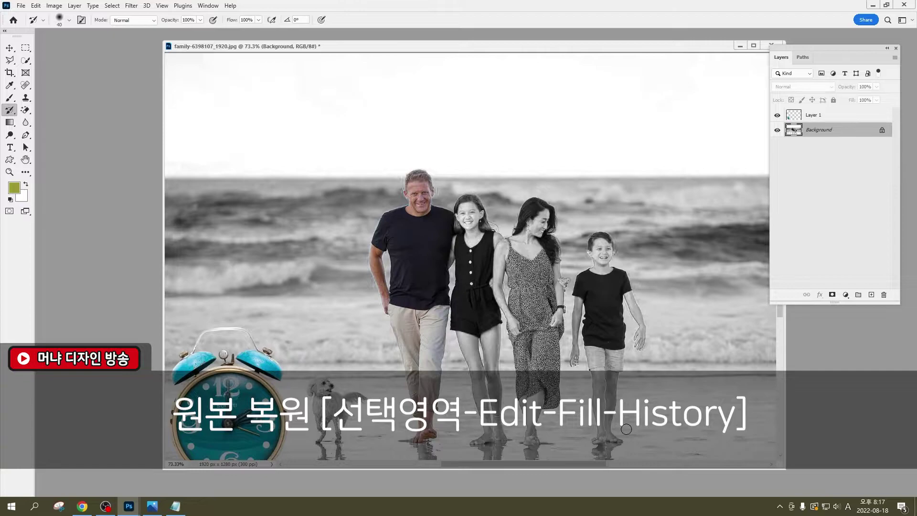
- Quick-select the woman from her hair down to her dress, adding her arm and shoulder
scroll(627, 429, up, 1)
scroll(621, 414, up, 1)
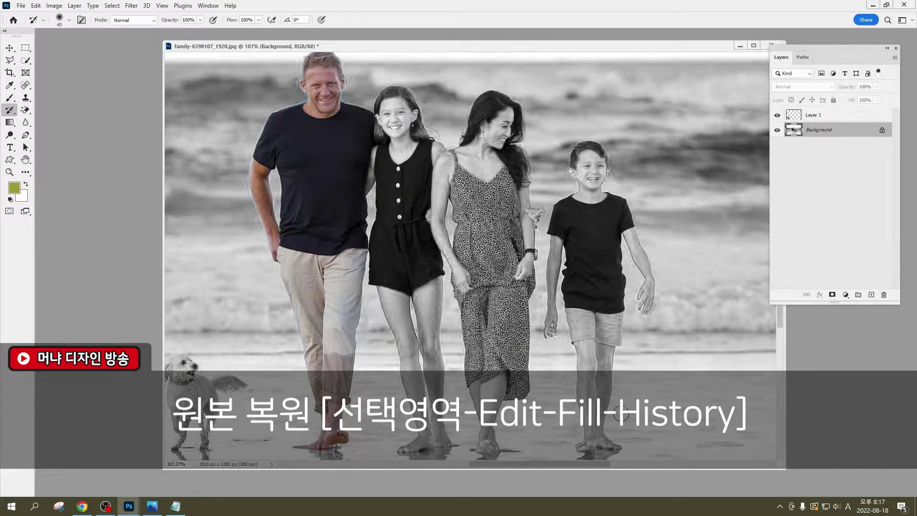
click(27, 61)
drag(486, 120, 493, 452)
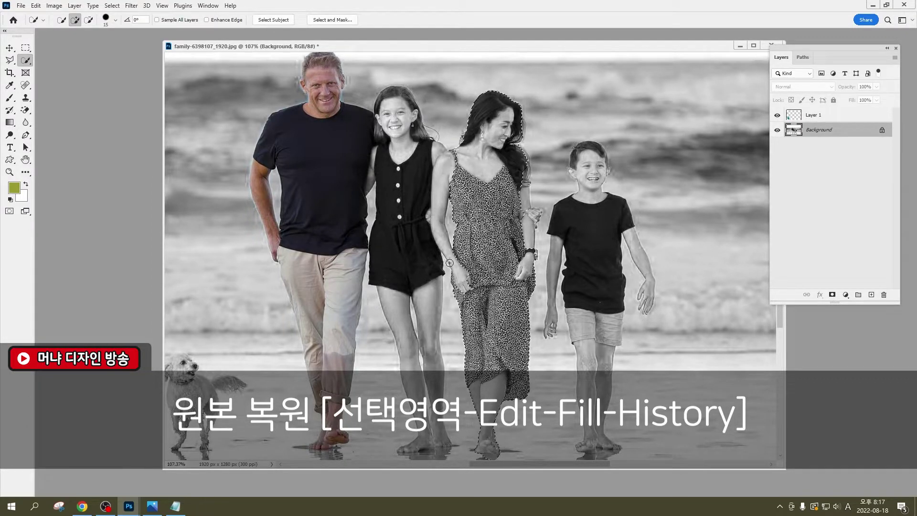
drag(451, 263, 445, 230)
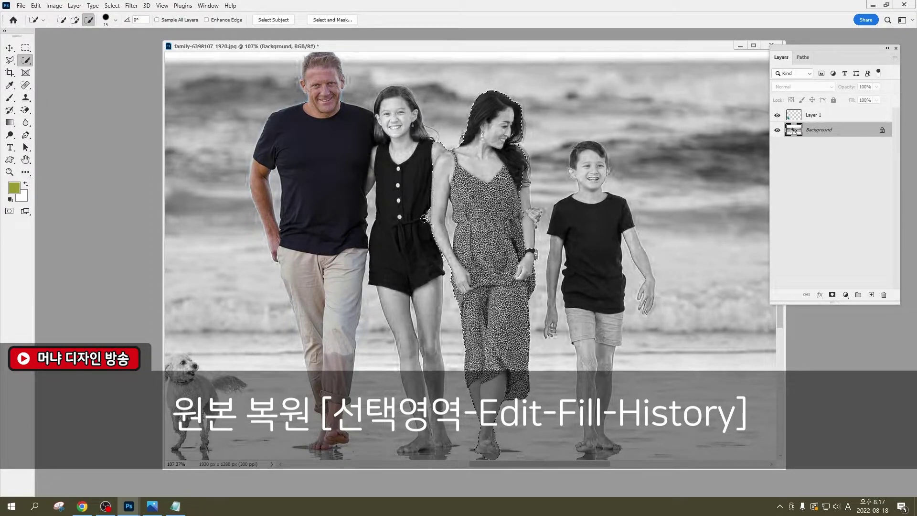
- Clean up the selection edge at her shoulder, Alt-subtracting the overflow
scroll(463, 232, up, 2)
scroll(463, 233, up, 1)
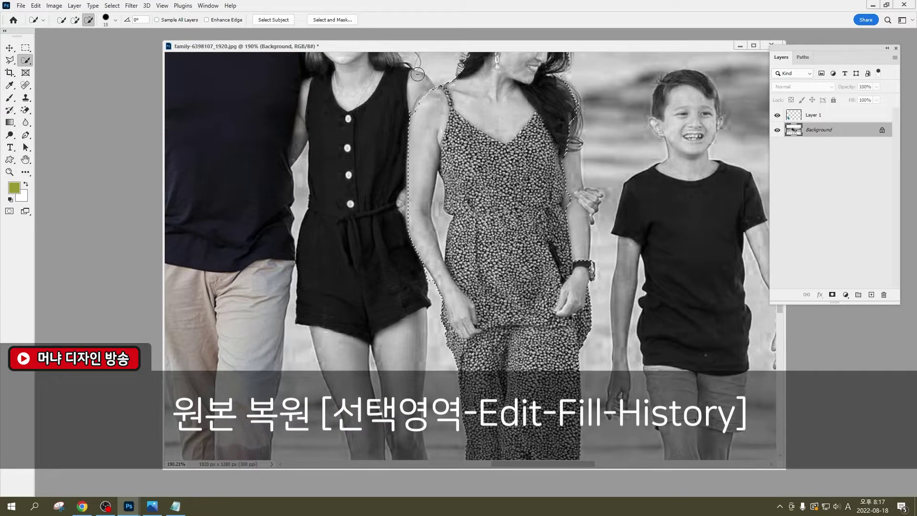
drag(438, 95, 422, 106)
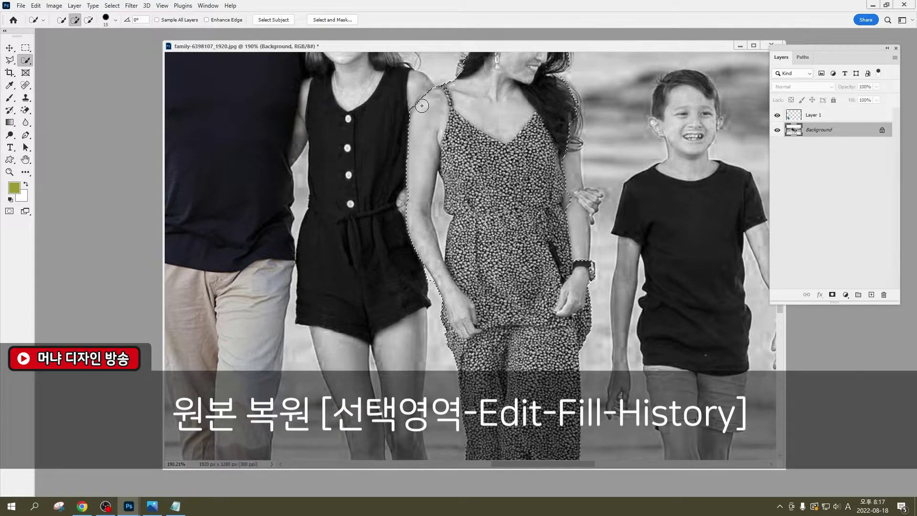
key(alt)
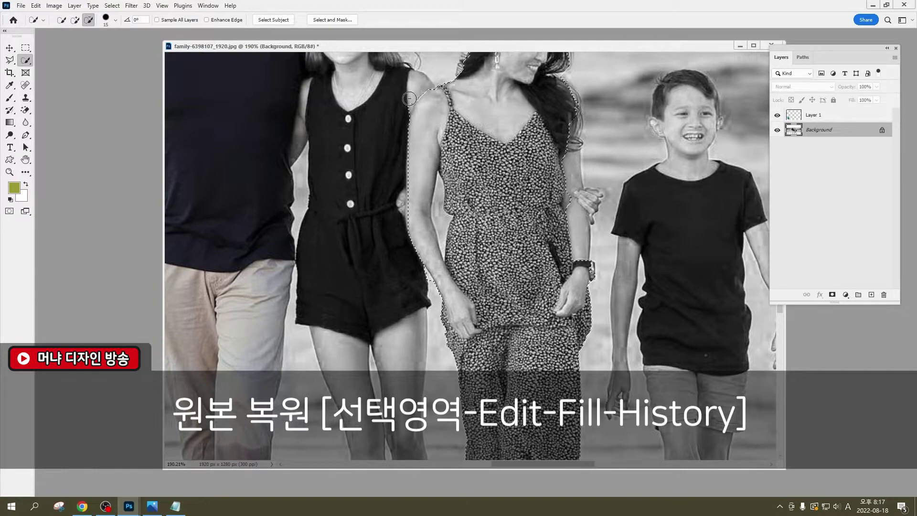
drag(409, 98, 414, 109)
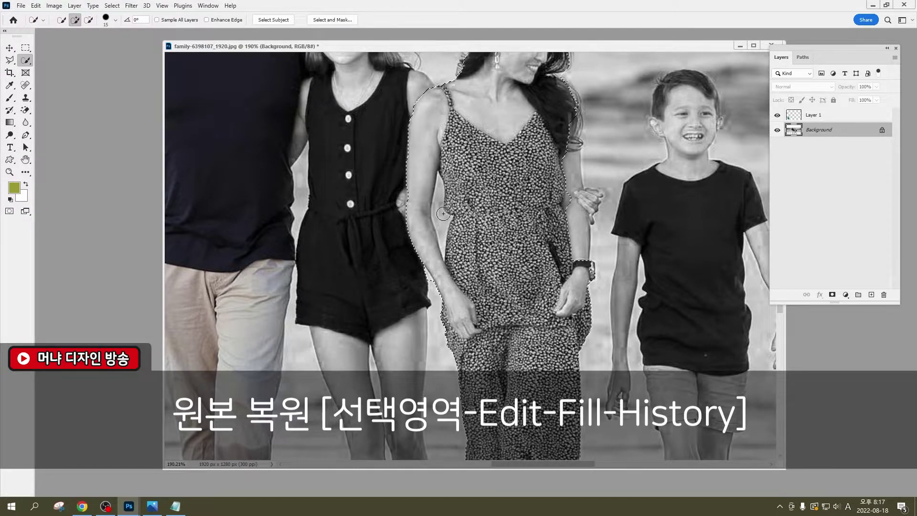
drag(444, 214, 434, 210)
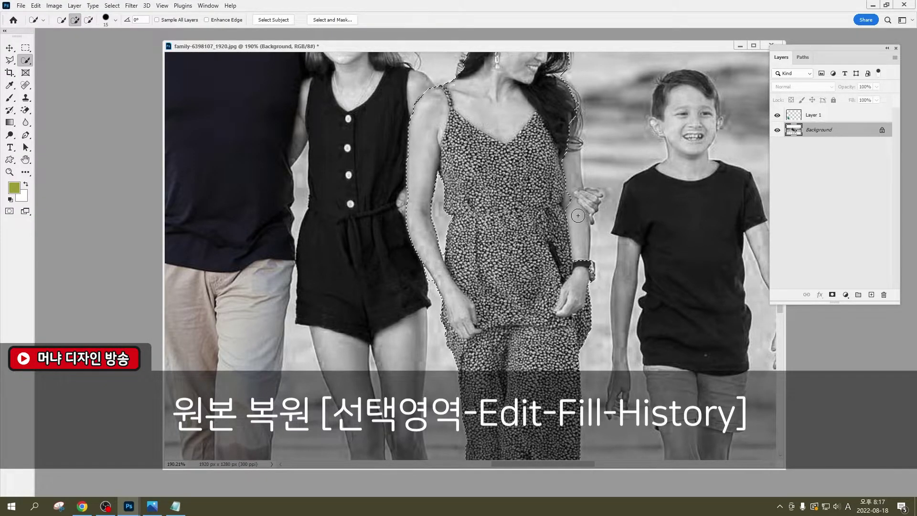
- Add her other arm and trim the overflow along her arm and hand
drag(570, 220, 564, 141)
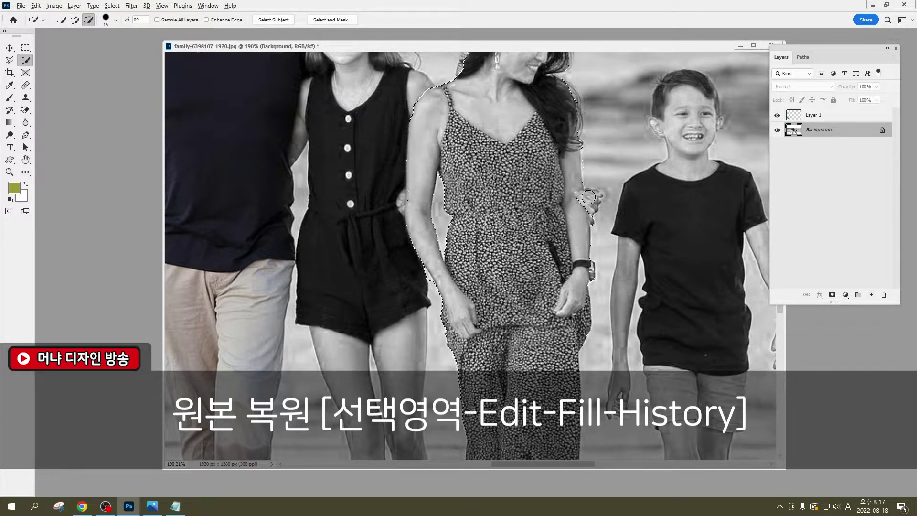
drag(581, 214, 597, 218)
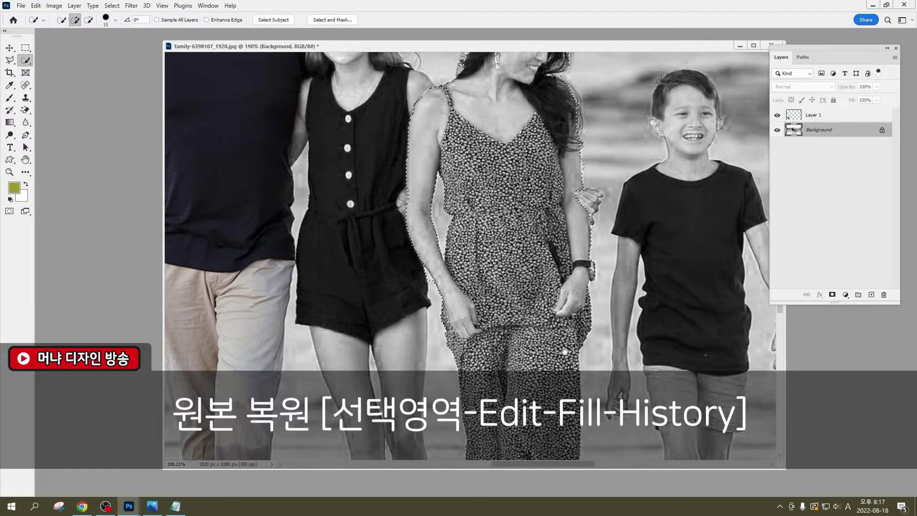
drag(576, 336, 560, 181)
scroll(552, 363, up, 10)
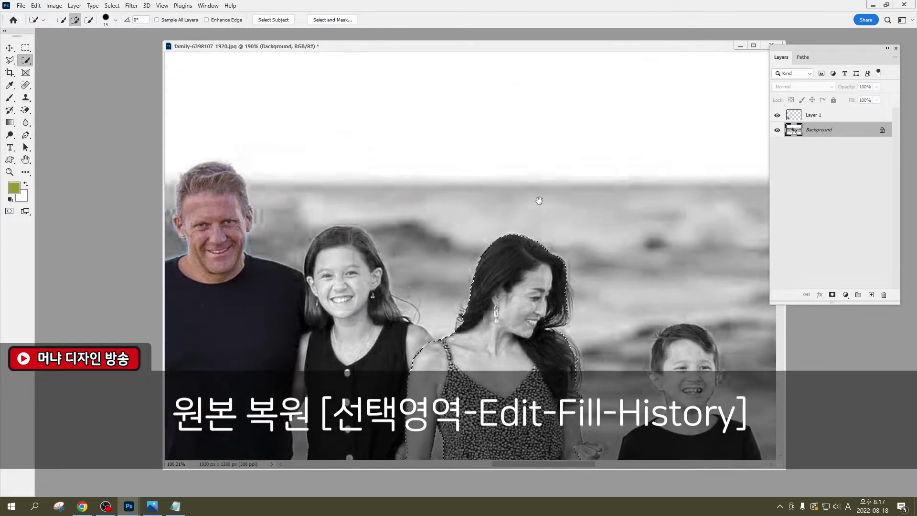
scroll(551, 391, up, 2)
scroll(551, 407, down, 5)
scroll(525, 358, down, 1)
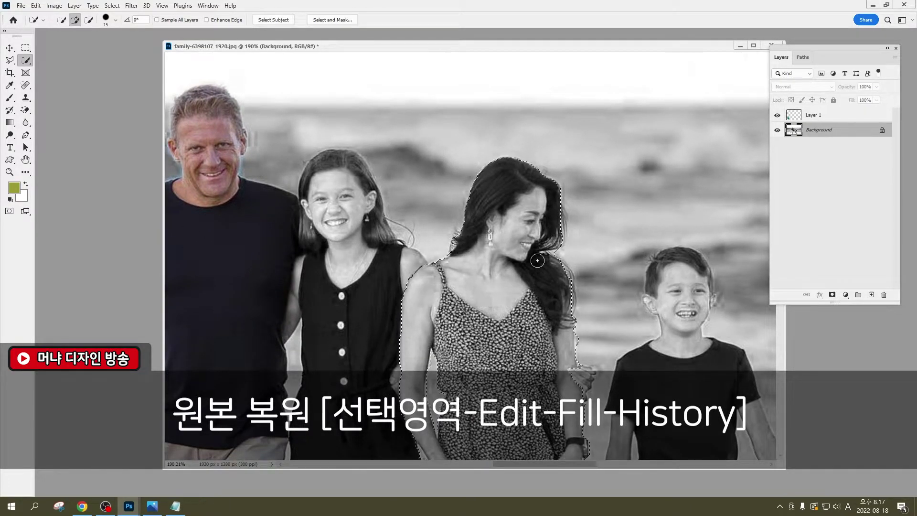
drag(507, 227, 499, 122)
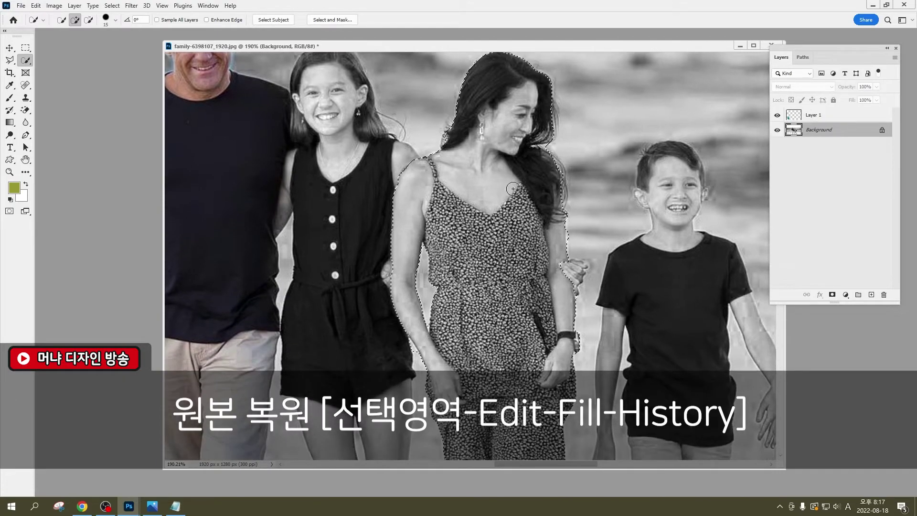
- Fill the woman's selection with Contents set to History, then deselect with Ctrl+D
click(36, 5)
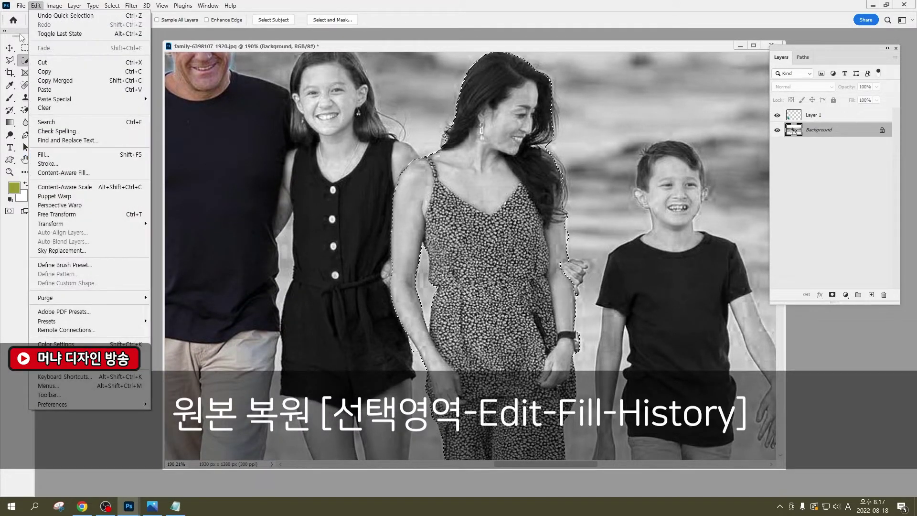
click(94, 156)
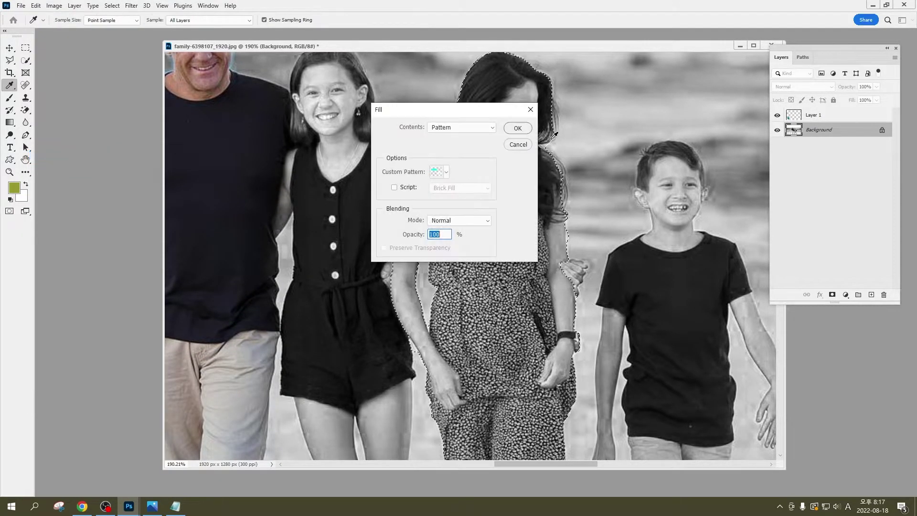
drag(459, 107, 750, 89)
click(747, 103)
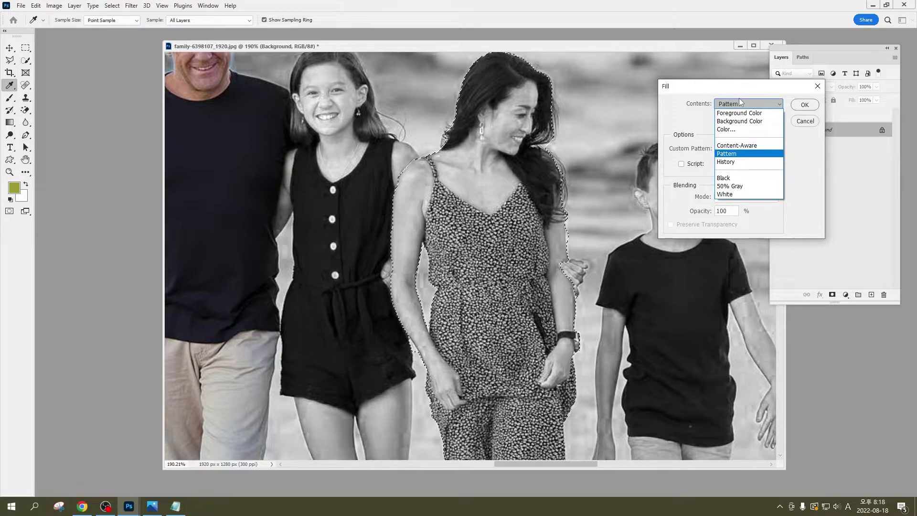
click(735, 162)
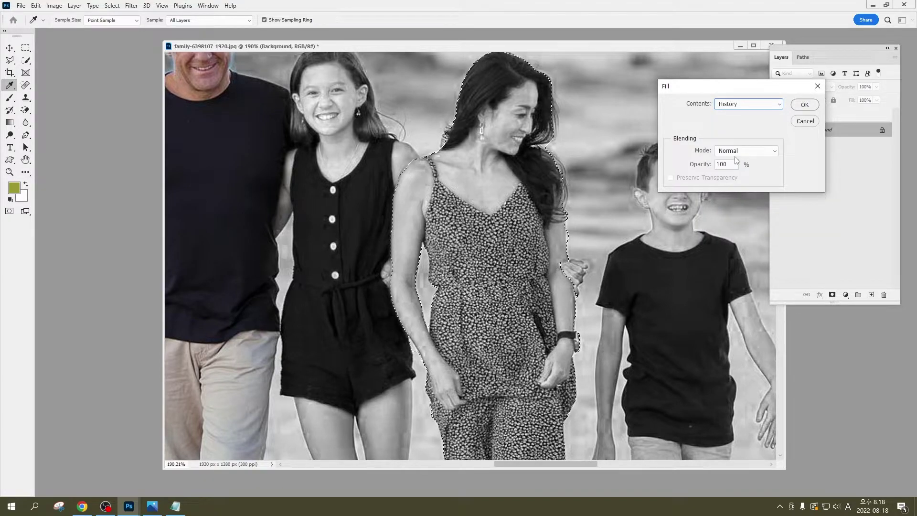
click(805, 105)
key(w)
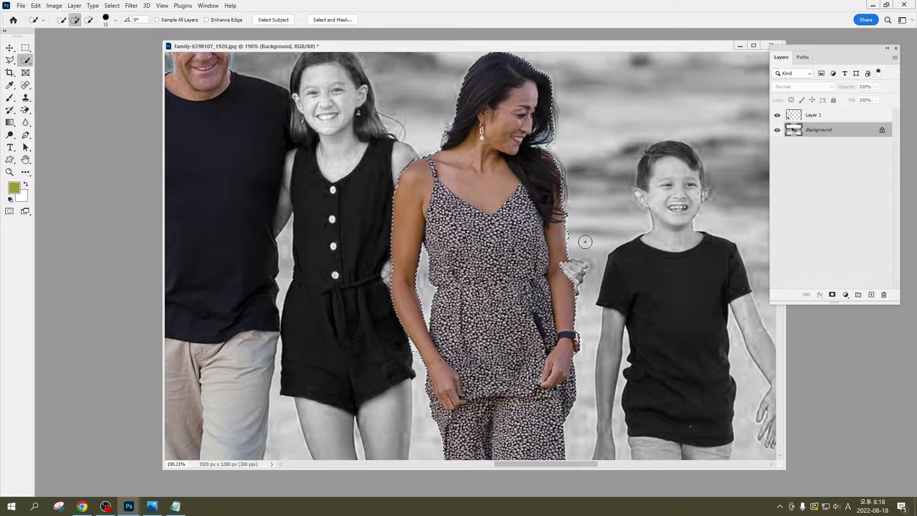
key(ctrl+d)
scroll(570, 226, down, 5)
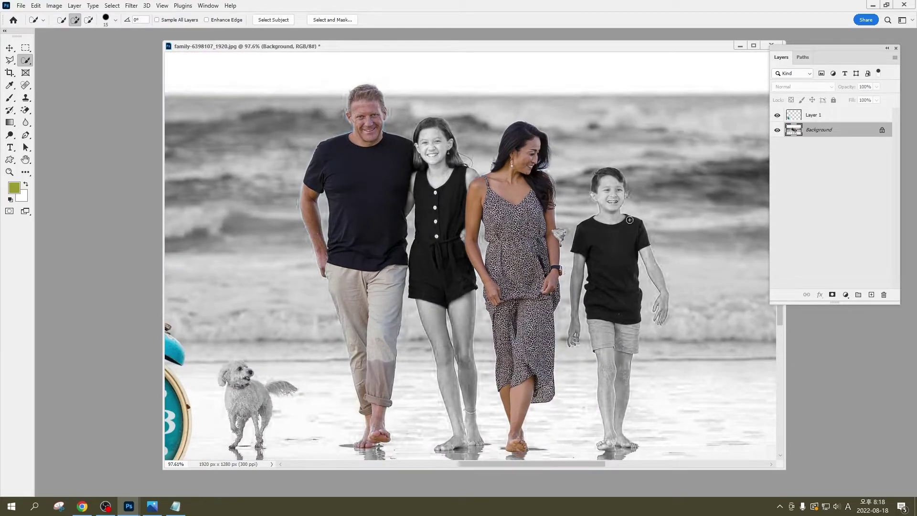
click(10, 47)
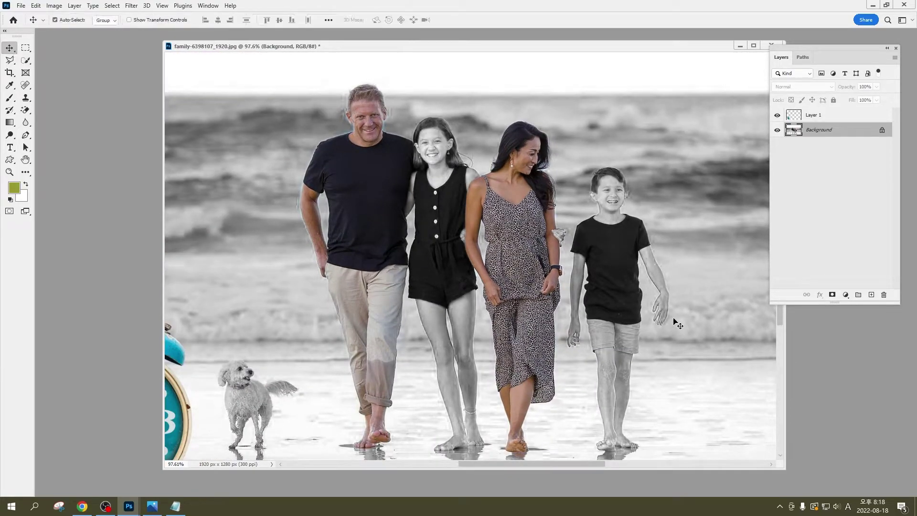
scroll(587, 242, down, 1)
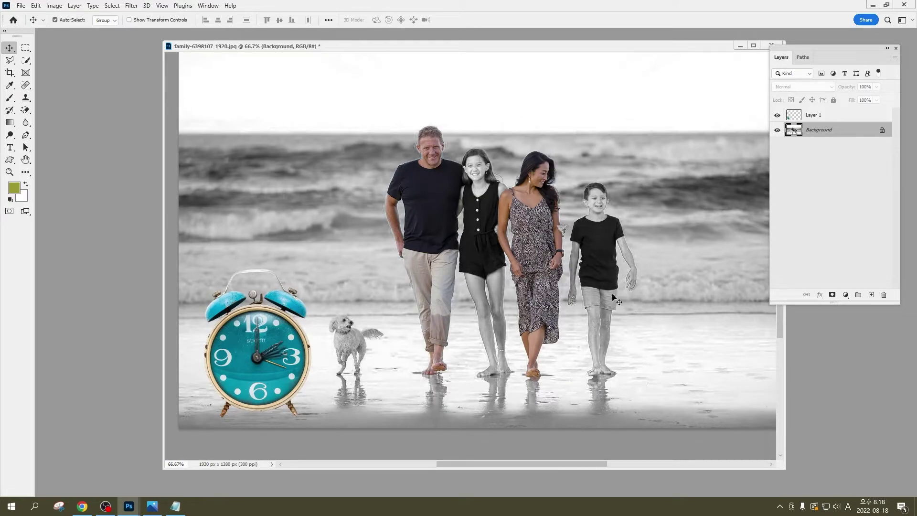
scroll(458, 393, down, 1)
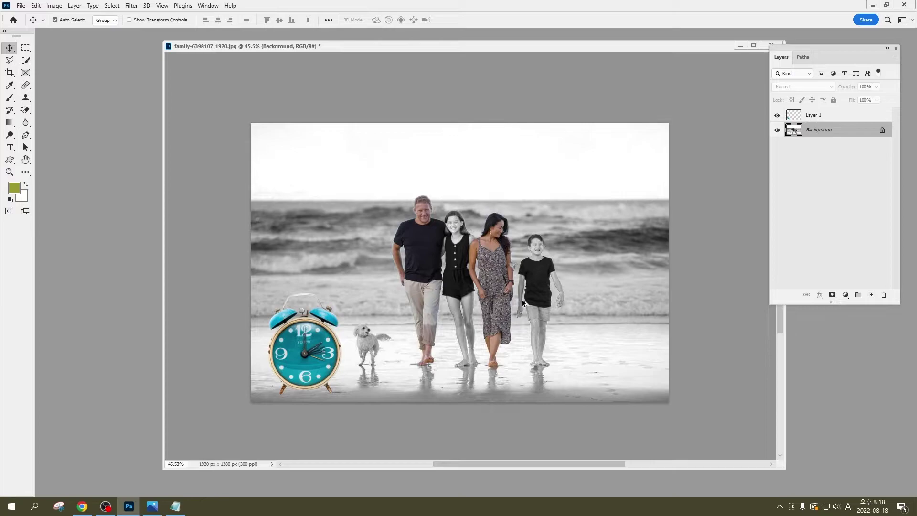
scroll(524, 303, up, 1)
scroll(499, 329, down, 1)
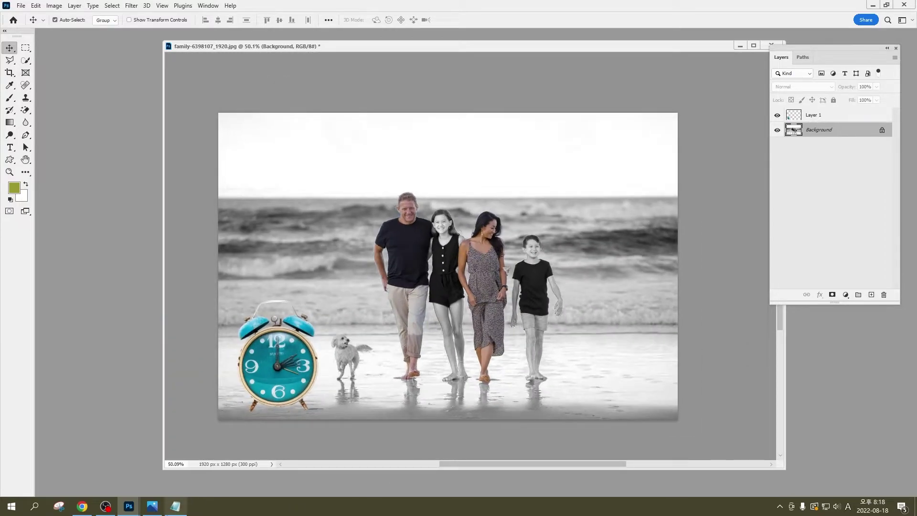
click(175, 506)
drag(448, 240, 285, 231)
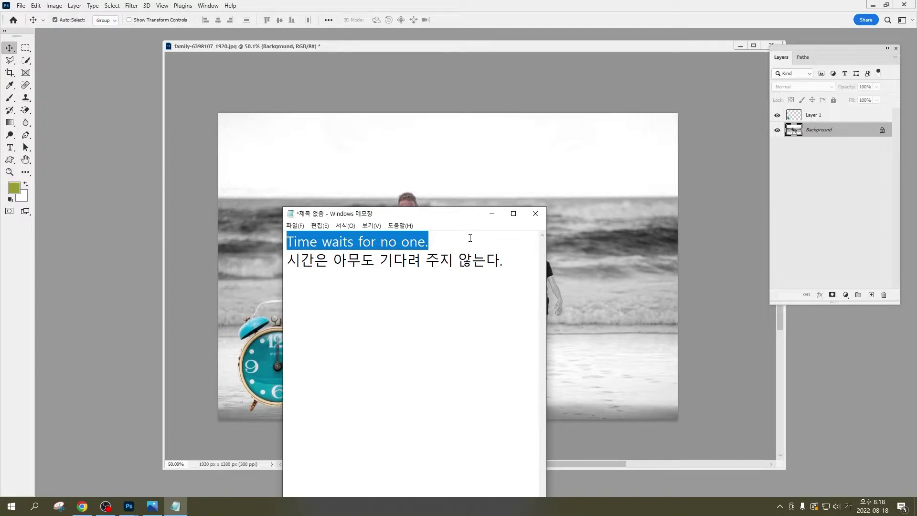
click(309, 132)
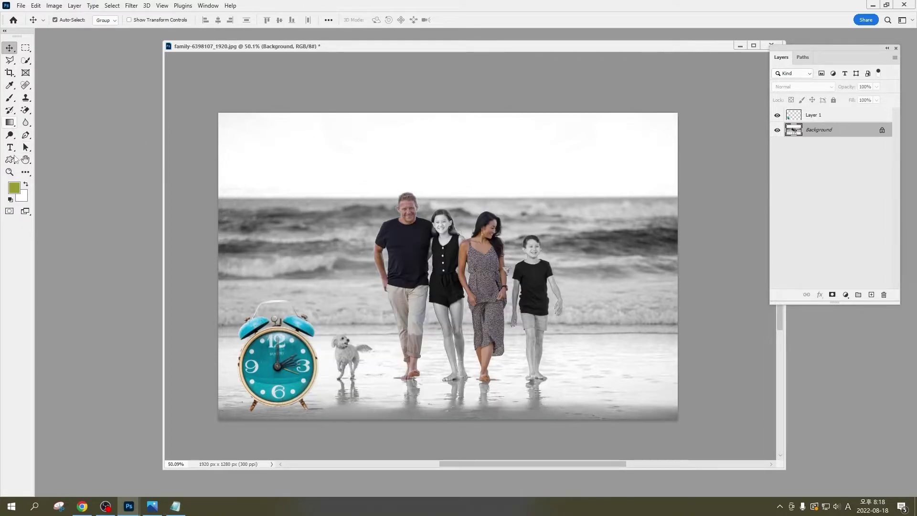
- Paste 'Time waits for no one.' as new text coloured with the clock's cyan
key(t)
click(365, 147)
key(ctrl+v)
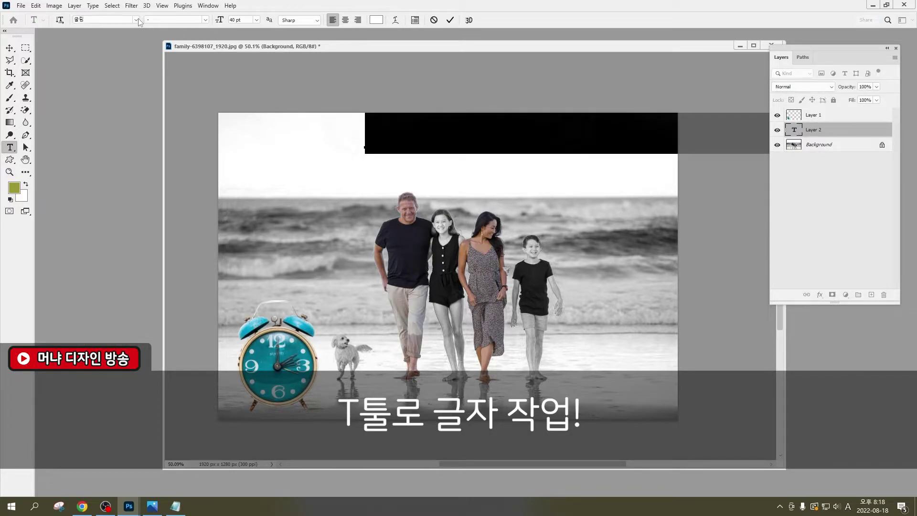
click(377, 22)
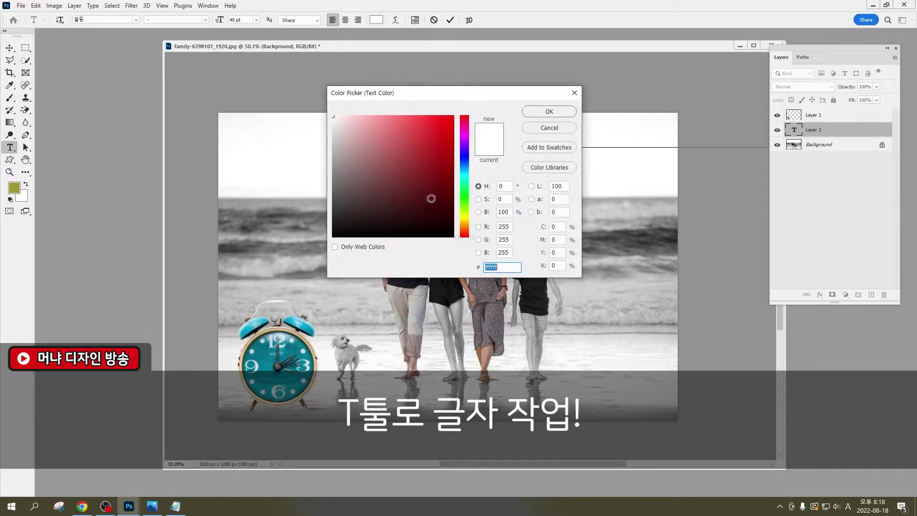
click(294, 321)
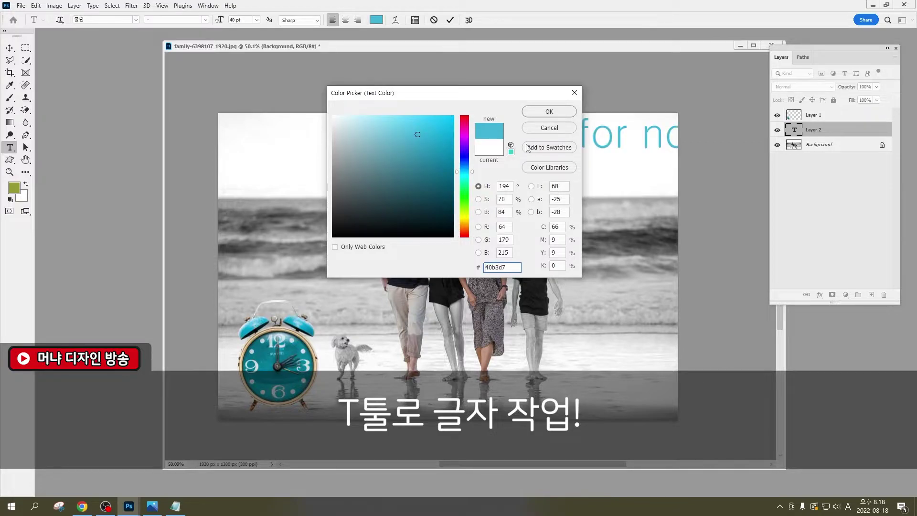
click(536, 113)
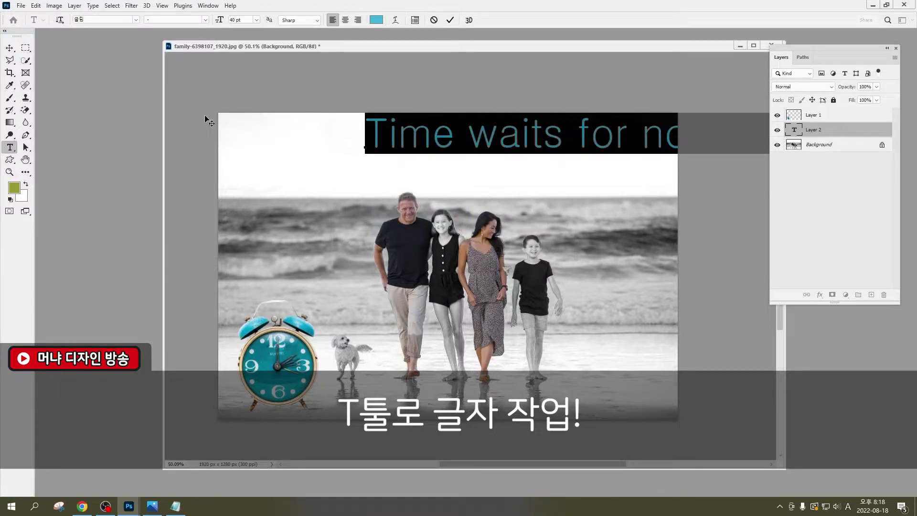
- Set the title font to 나눔손글씨 펜, move it toward the top centre and commit
click(137, 19)
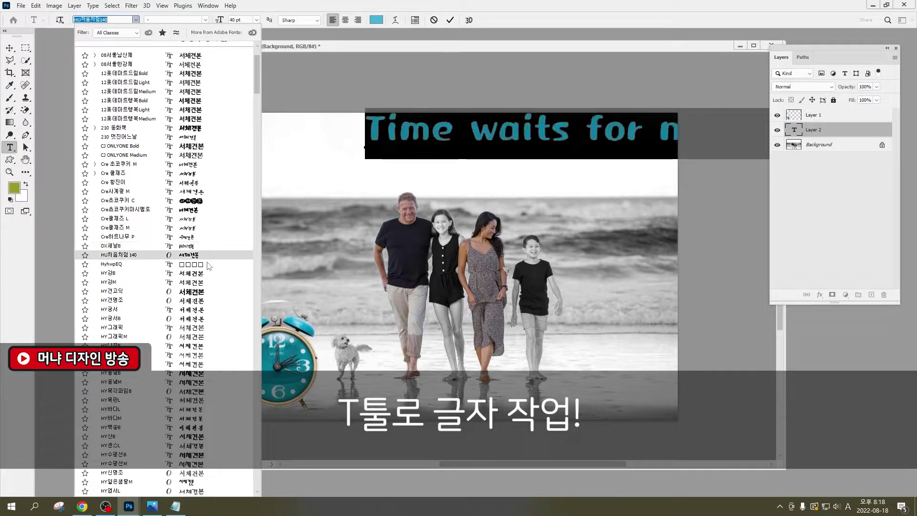
scroll(190, 436, down, 5)
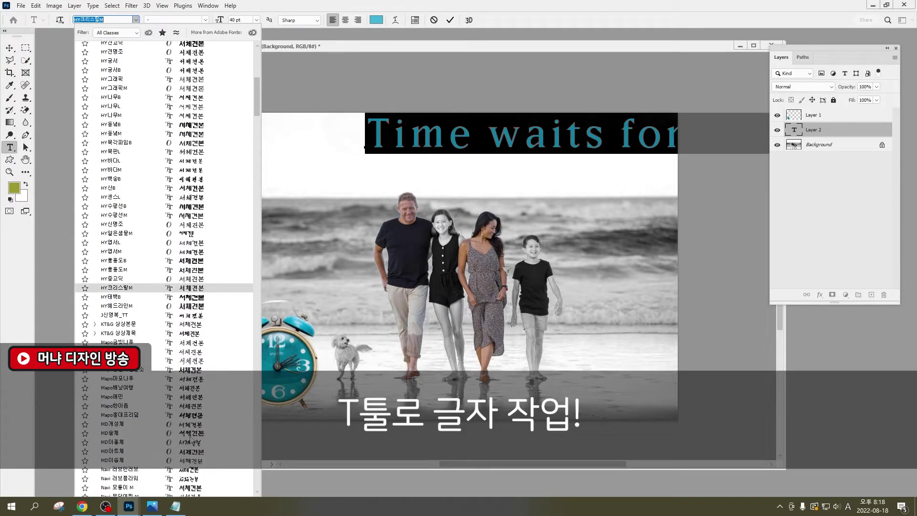
scroll(190, 436, down, 2)
scroll(186, 421, down, 1)
scroll(184, 406, down, 2)
scroll(181, 390, down, 2)
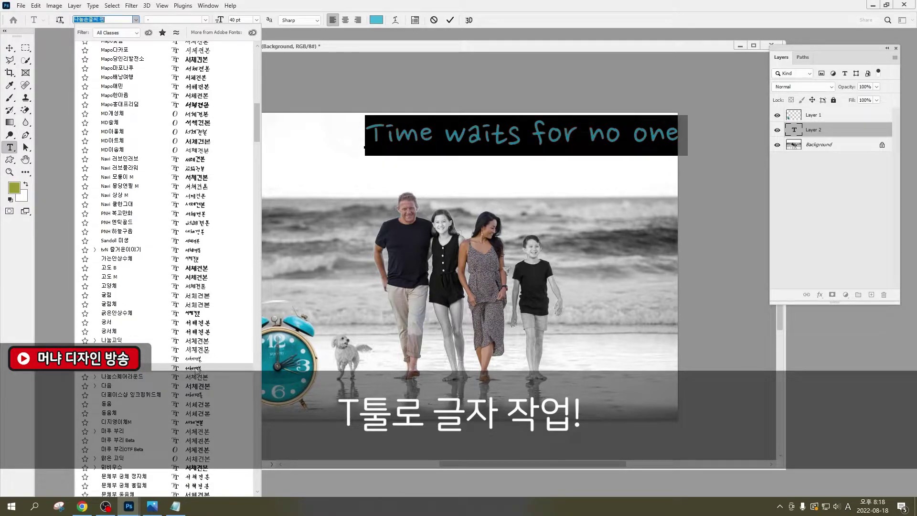
click(197, 368)
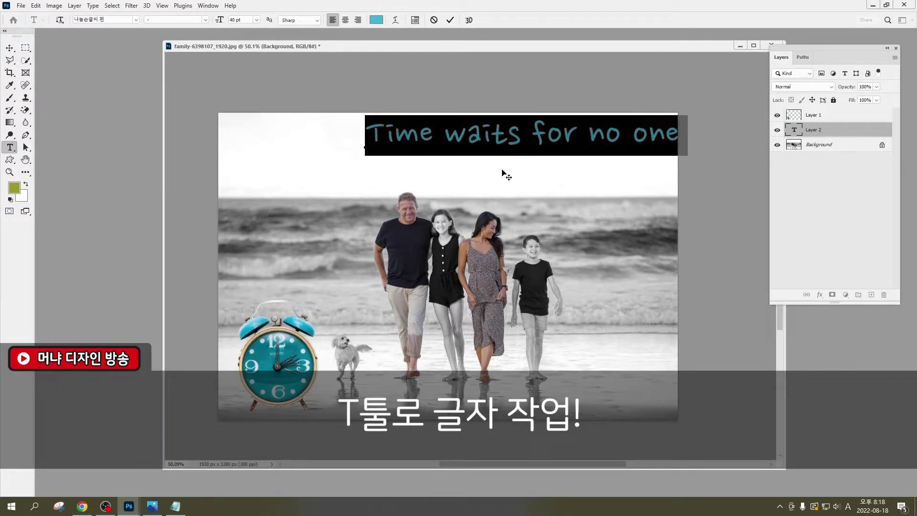
drag(494, 162, 436, 175)
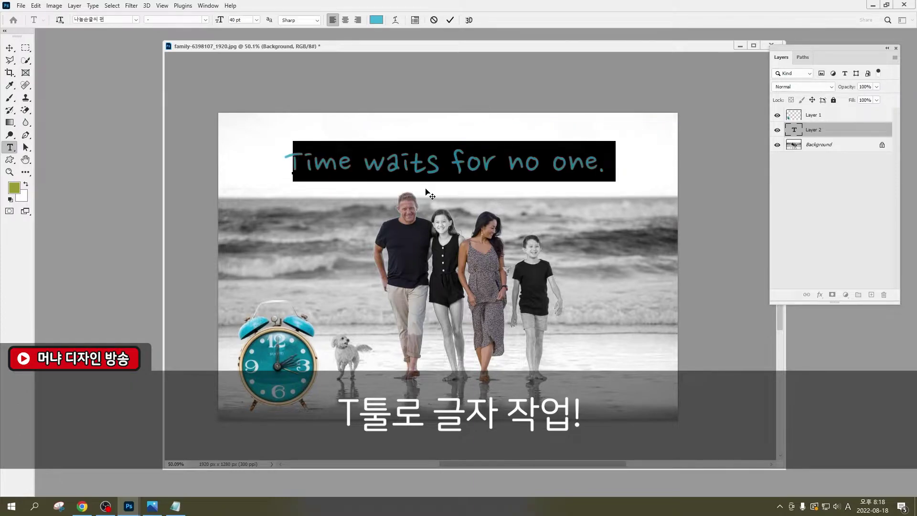
click(448, 171)
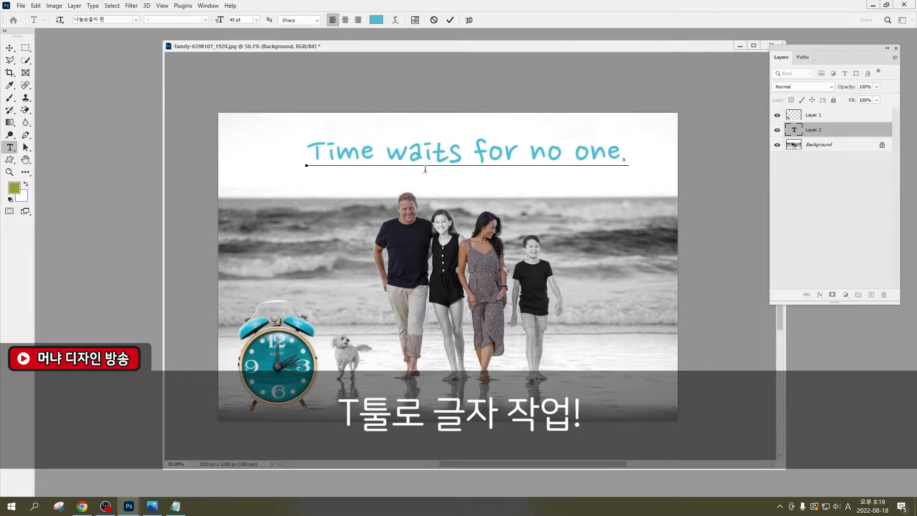
click(10, 48)
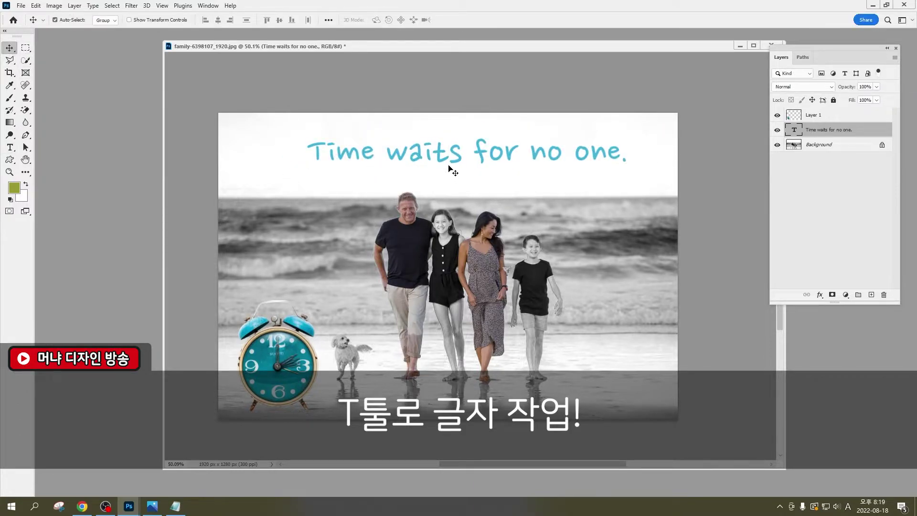
- Copy the Korean caption from Notepad and paste it as a new text layer on the photo
drag(459, 161, 458, 159)
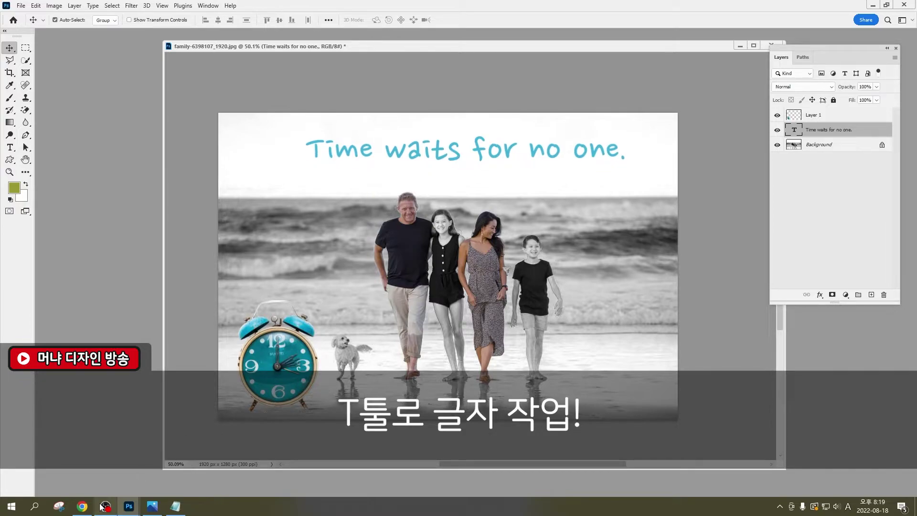
click(175, 508)
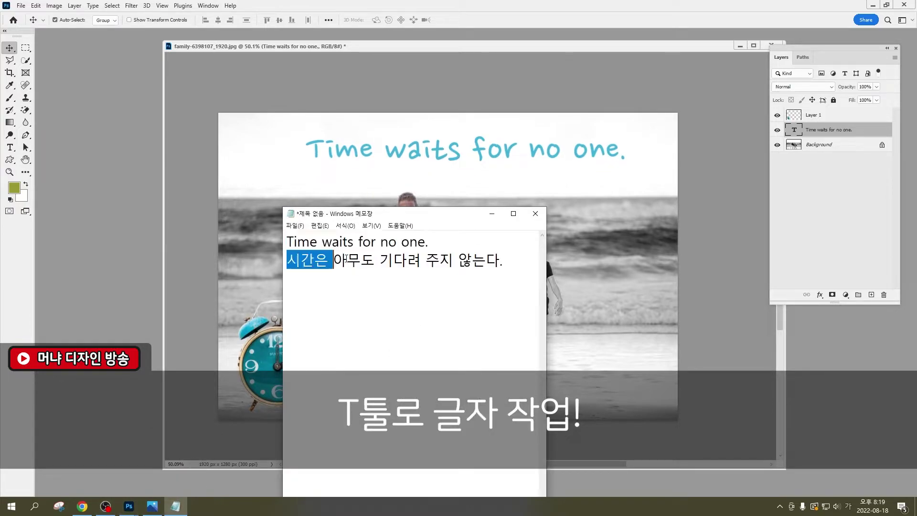
drag(287, 261, 530, 294)
click(611, 336)
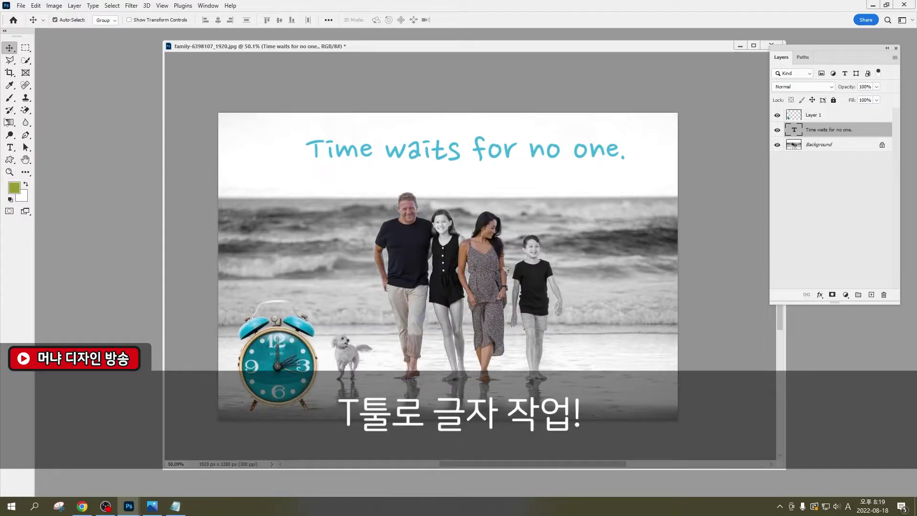
click(11, 149)
click(584, 345)
key(ctrl+v)
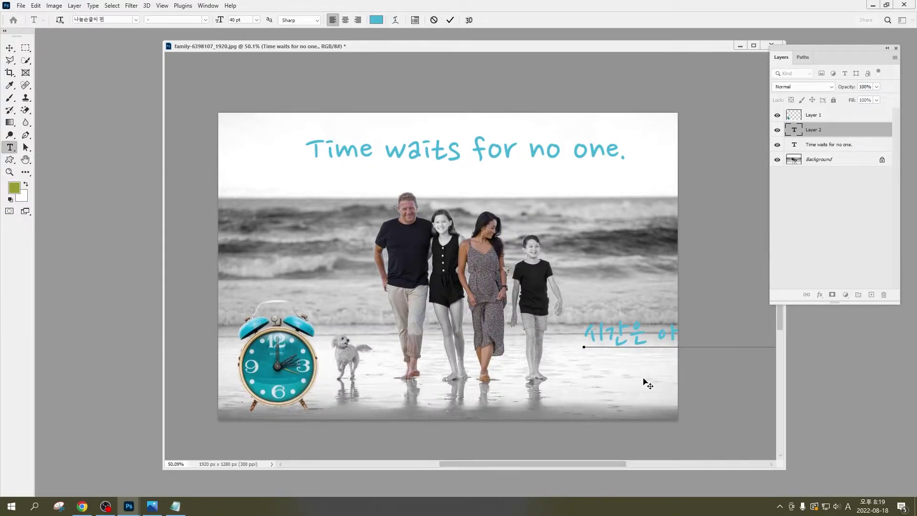
- Break the caption after 아무도, right-align it and move it toward the lower right
drag(647, 384, 446, 401)
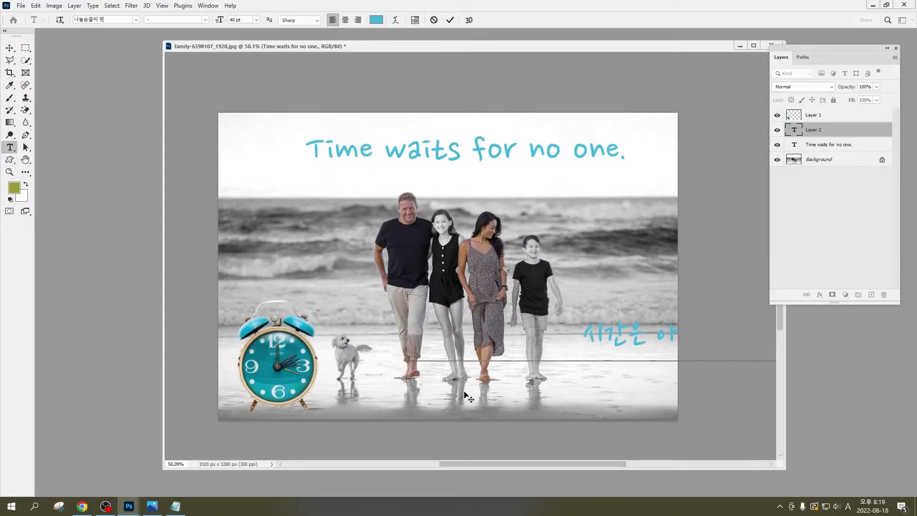
click(525, 356)
key(Return)
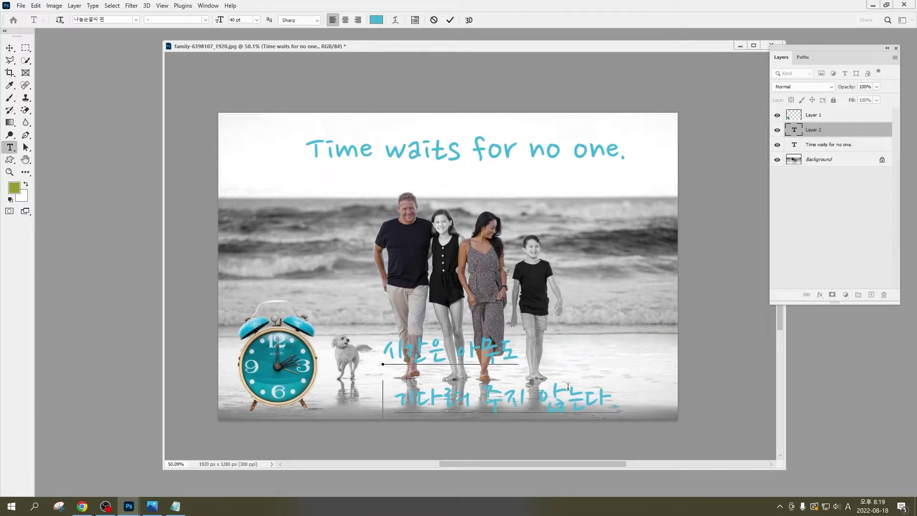
key(ctrl+a)
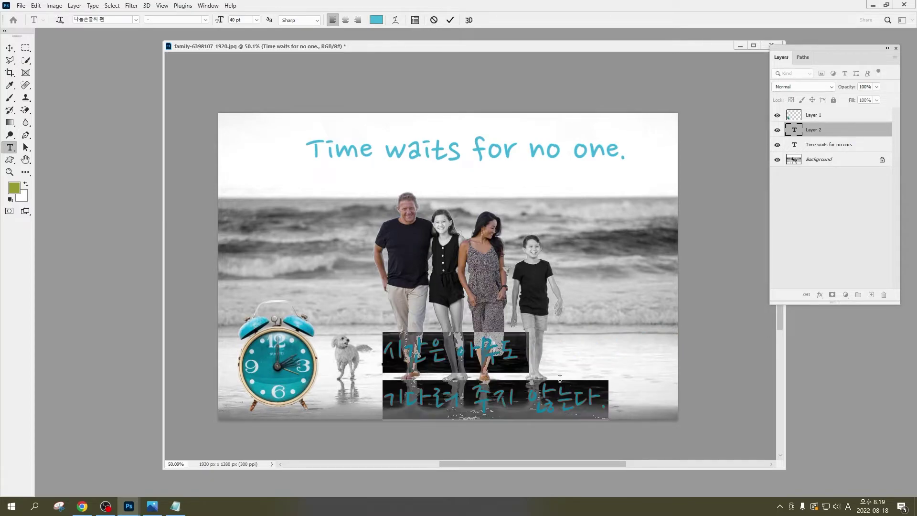
click(358, 20)
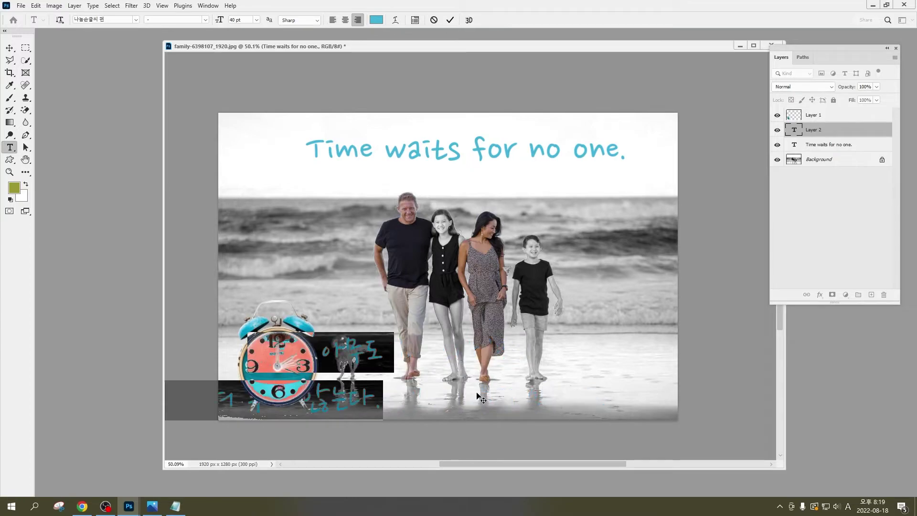
drag(463, 384, 714, 377)
key(Left)
key(Down)
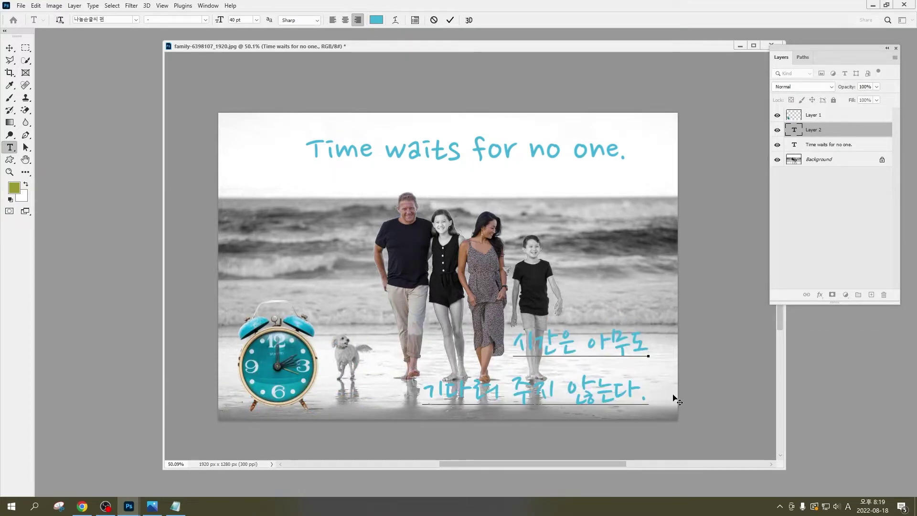
key(BackSpace)
key(Return)
click(151, 506)
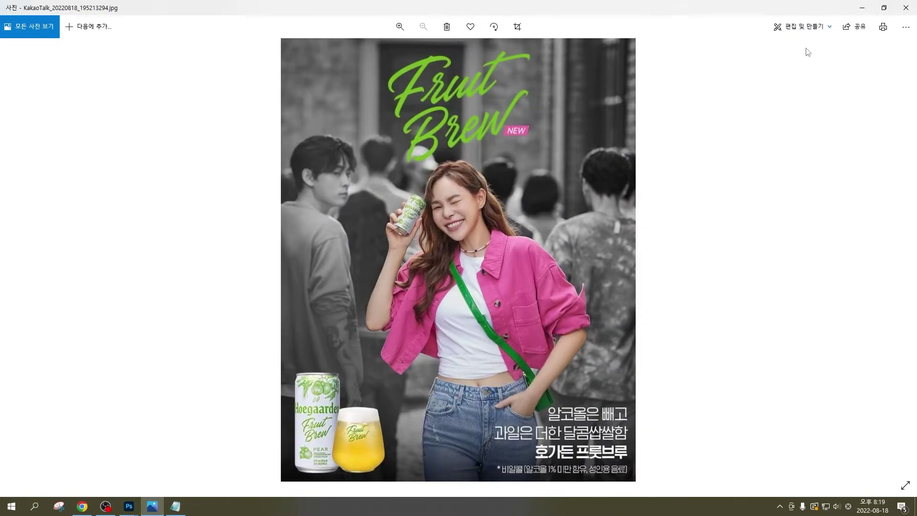
click(862, 8)
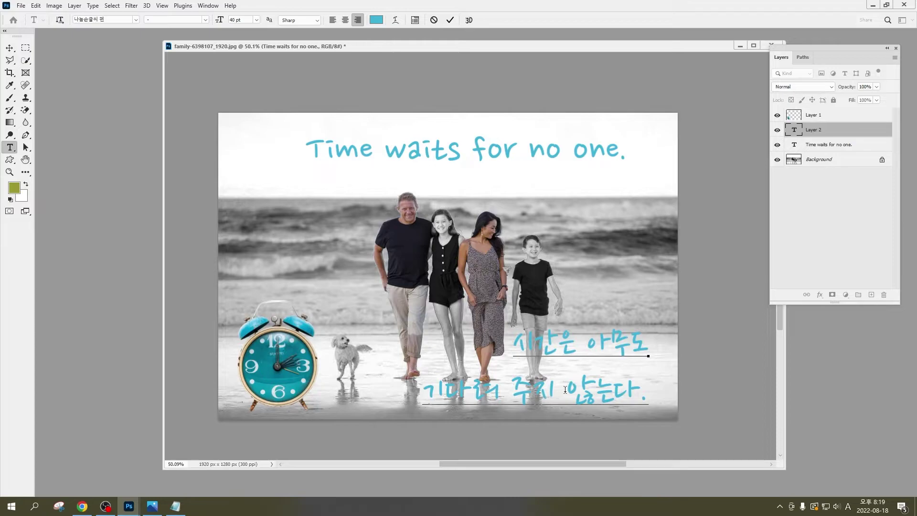
- Split the caption into three lines, shrink it to about 23 pt and enlarge 기다려 to about 33 pt
key(Return)
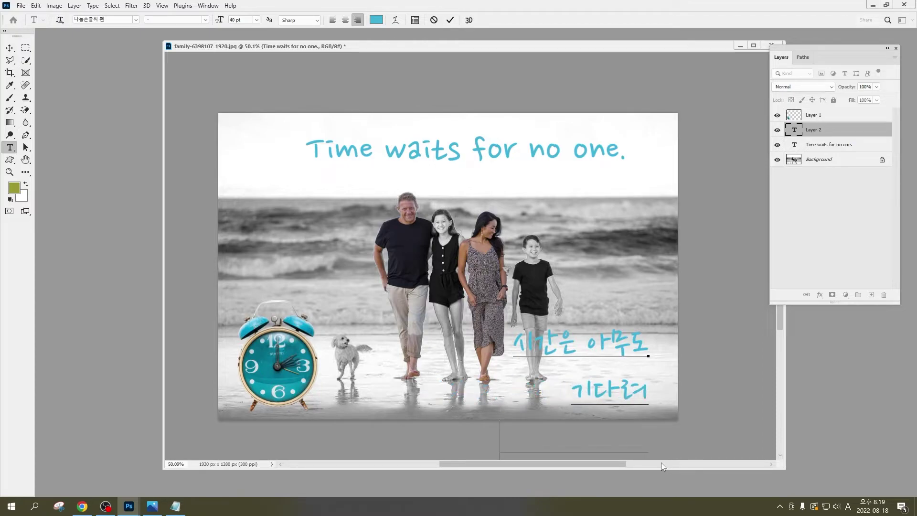
key(ctrl+a)
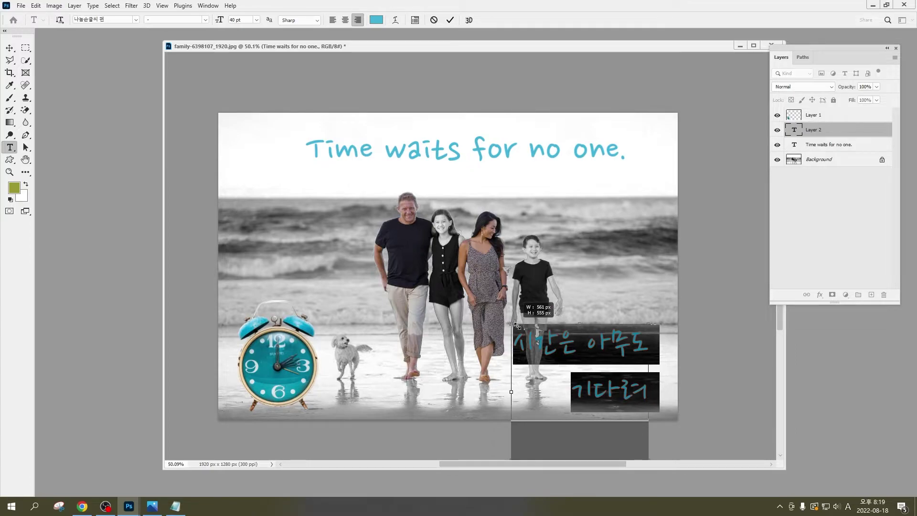
drag(513, 324, 572, 383)
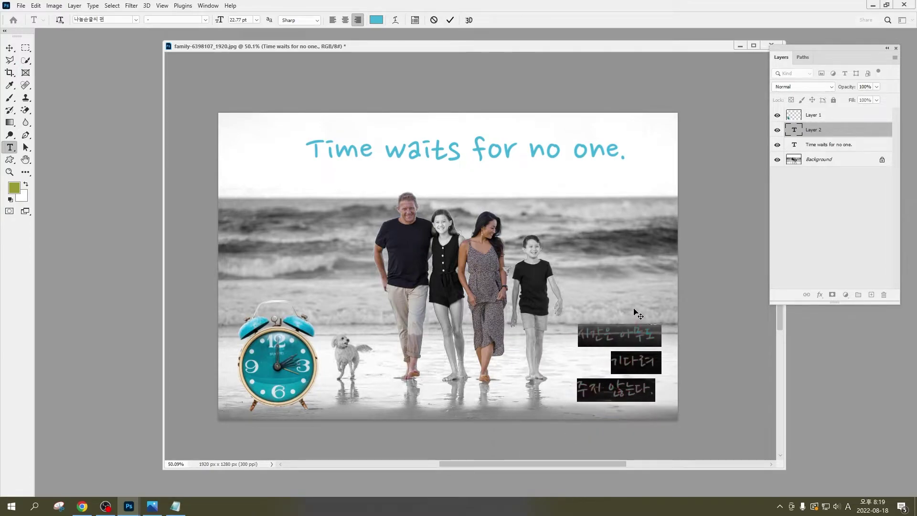
click(612, 390)
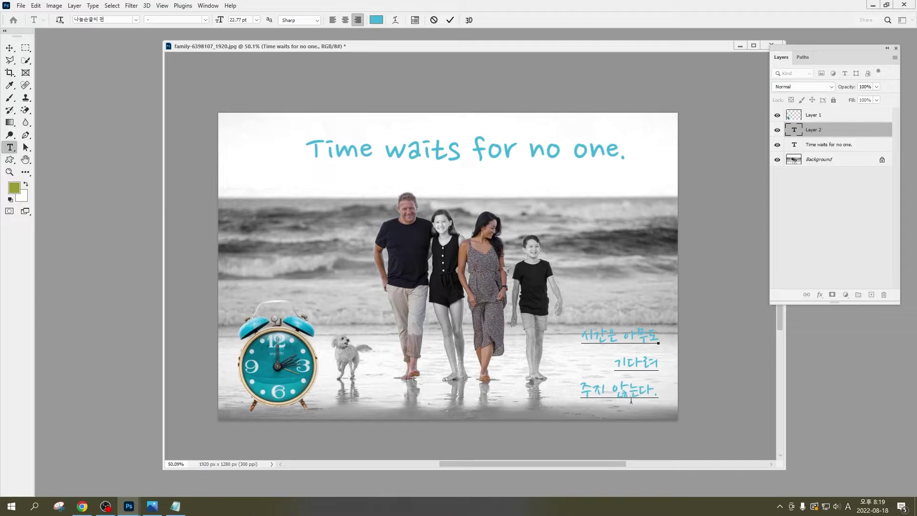
drag(657, 365, 613, 365)
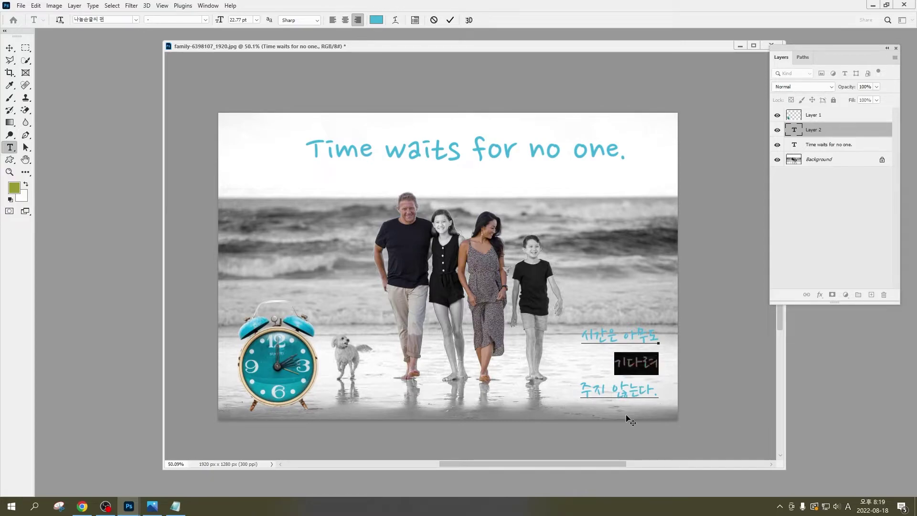
key(ctrl+shift+period)
key(ctrl+shift+period)
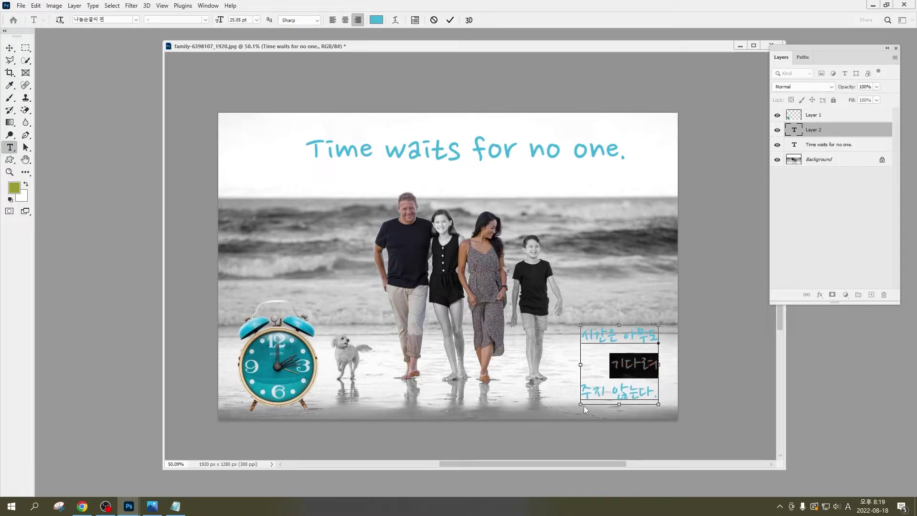
key(ctrl+shift+period)
key(ctrl+shift+period)
key(ctrl+shift+period)
key(ctrl+shift+period)
key(ctrl+shift+period)
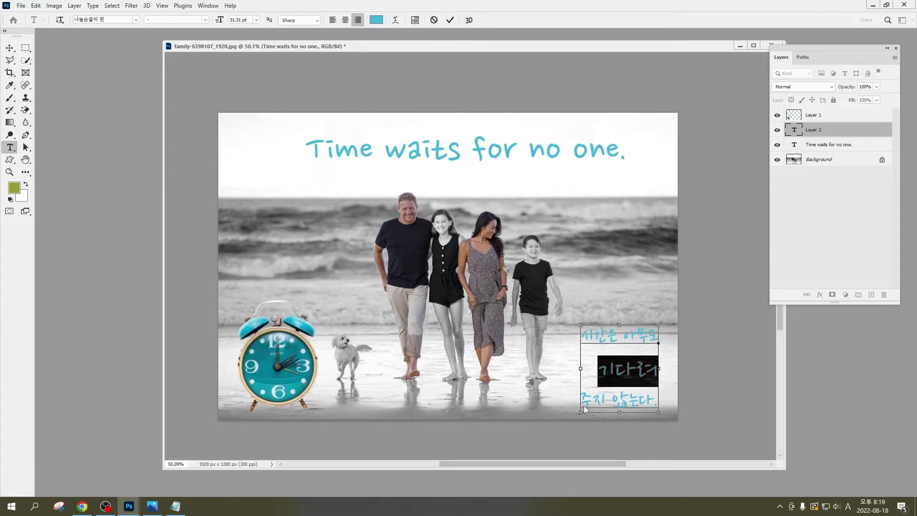
key(ctrl+shift+period)
- Adjust the caption's overall line spacing, keeping its current font
key(ctrl+a)
key(alt+Up)
key(alt+Up)
key(alt+Up)
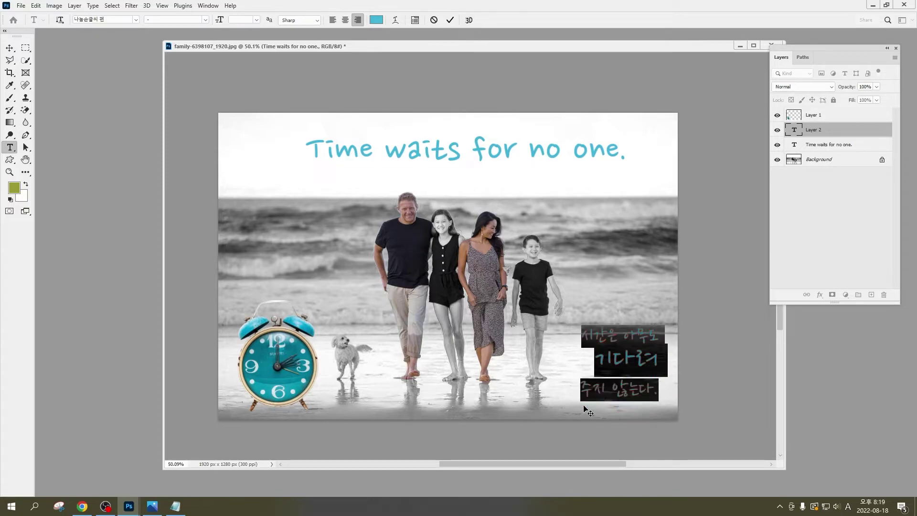
key(alt+Down)
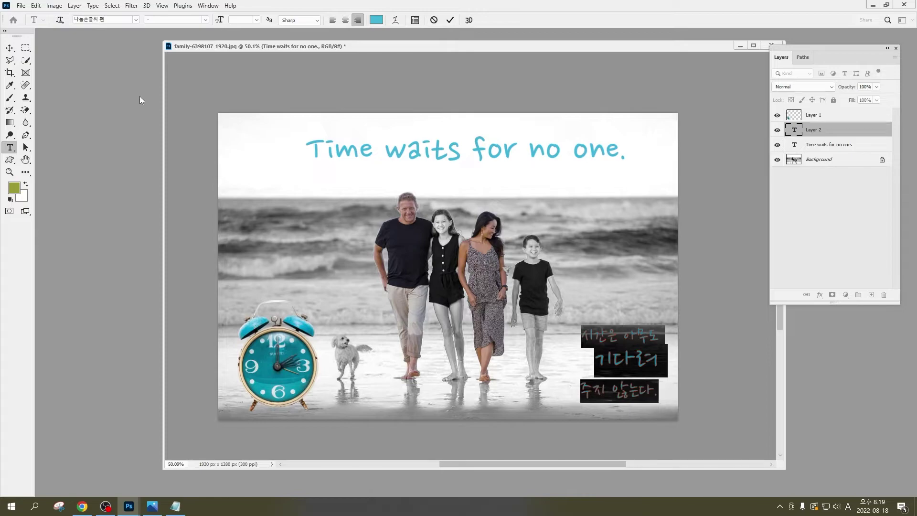
click(136, 20)
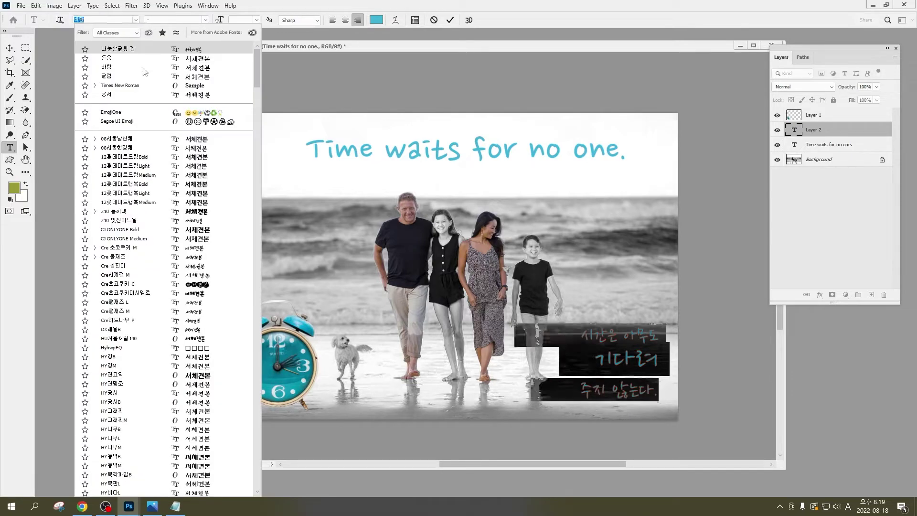
scroll(160, 342, down, 1)
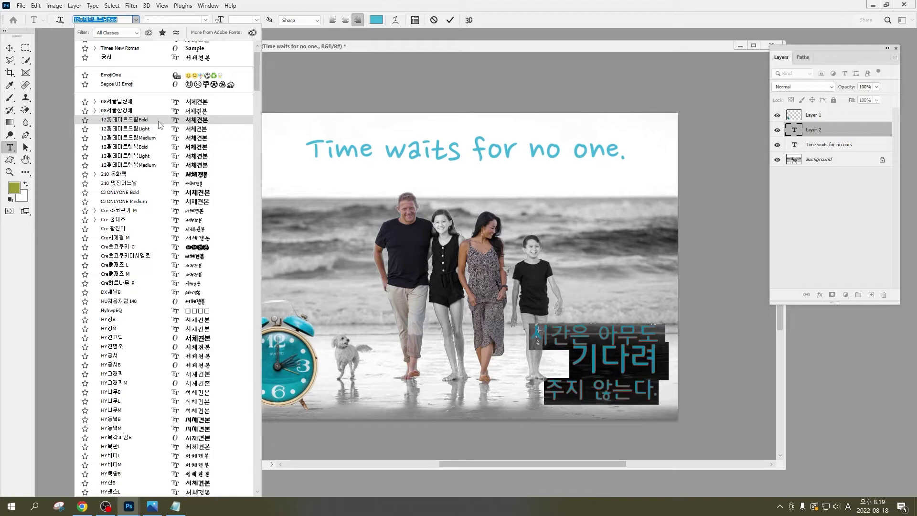
click(144, 165)
click(561, 377)
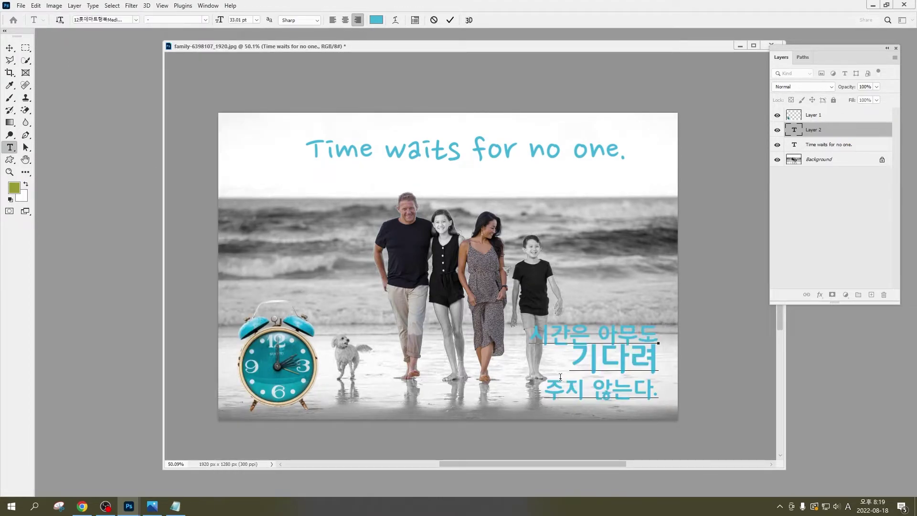
key(ctrl+a)
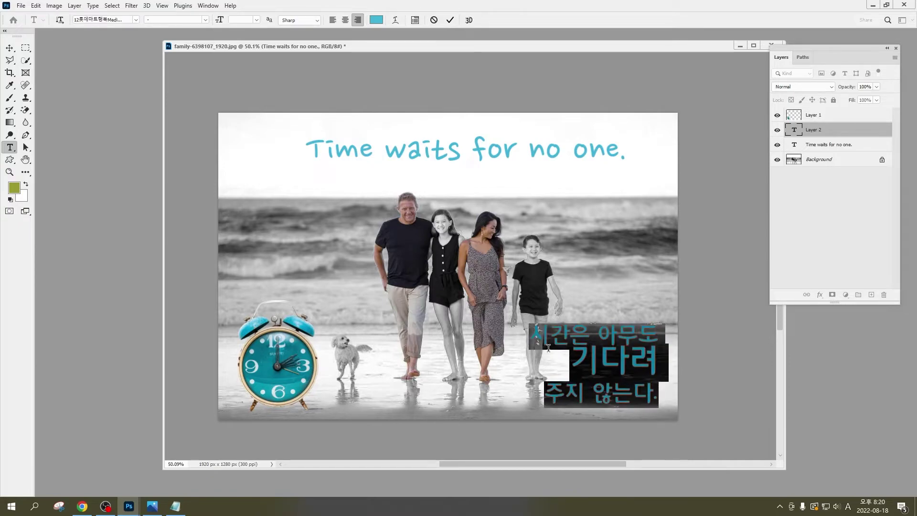
- Add extra leading around the 기다려 line, then move the caption right and shrink it slightly
click(600, 364)
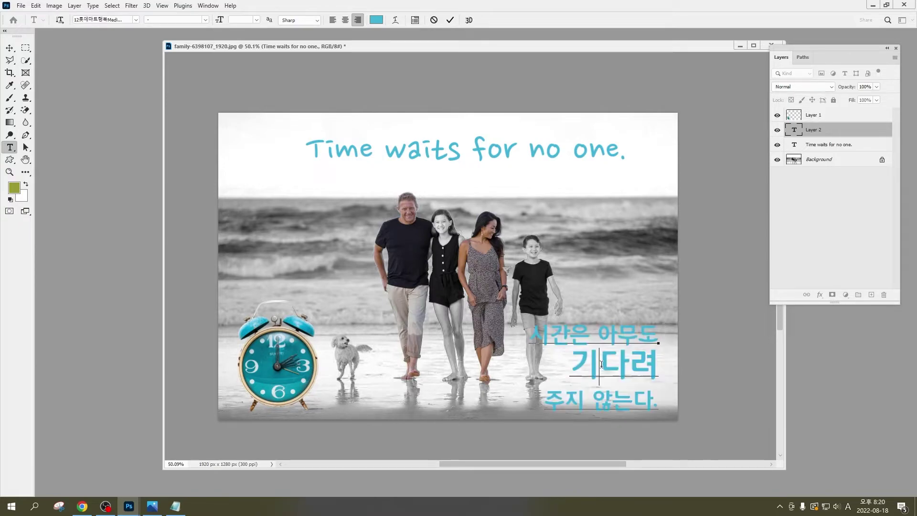
drag(574, 358, 722, 362)
key(alt+Down)
key(alt+Down)
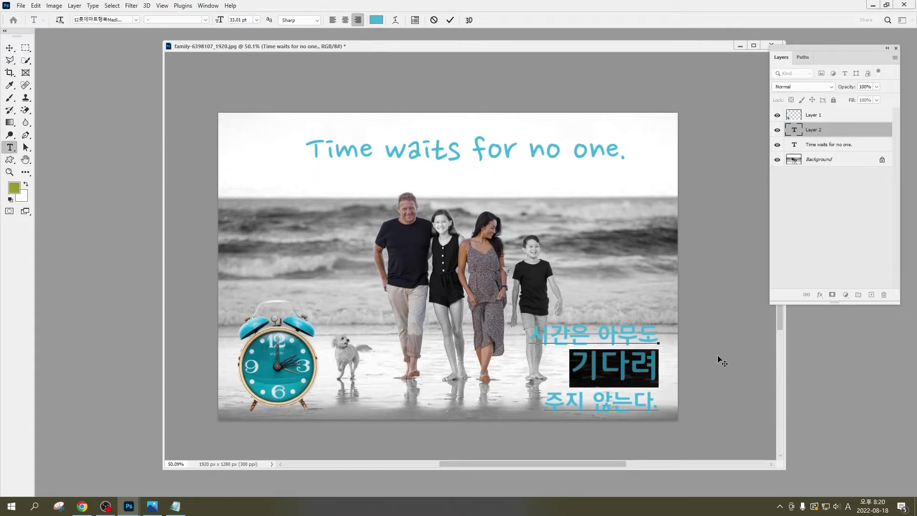
key(alt+Down)
key(alt+Down)
key(alt+Down)
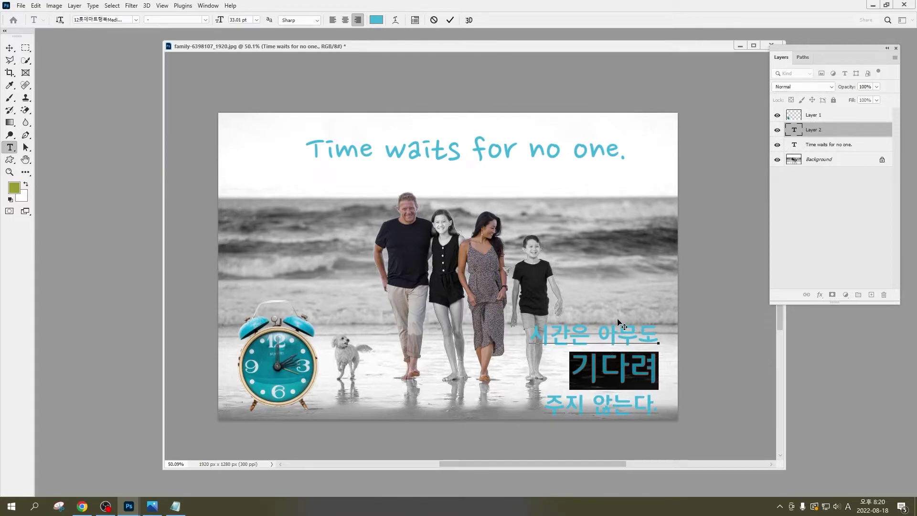
drag(619, 323, 626, 317)
drag(533, 325, 555, 329)
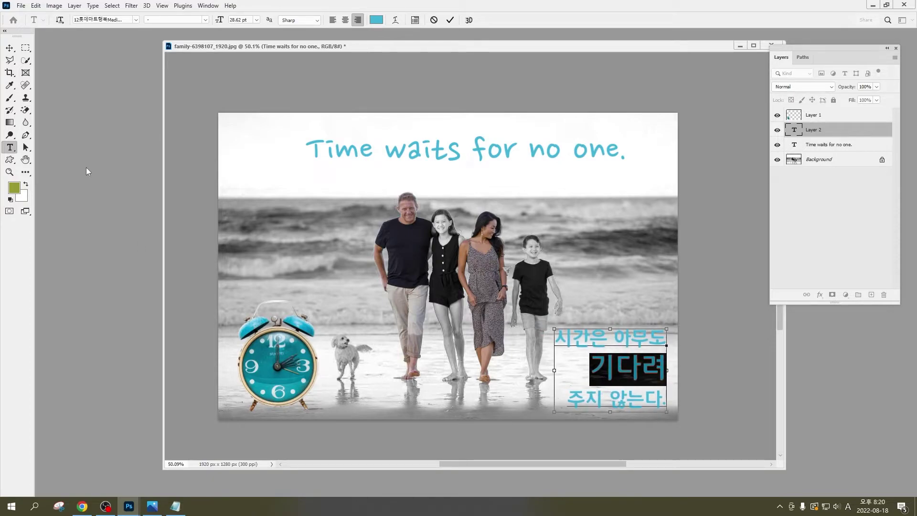
key(ctrl+a)
- Try black, then set the Korean caption to white #ffffff and commit it
click(382, 23)
drag(419, 128, 310, 249)
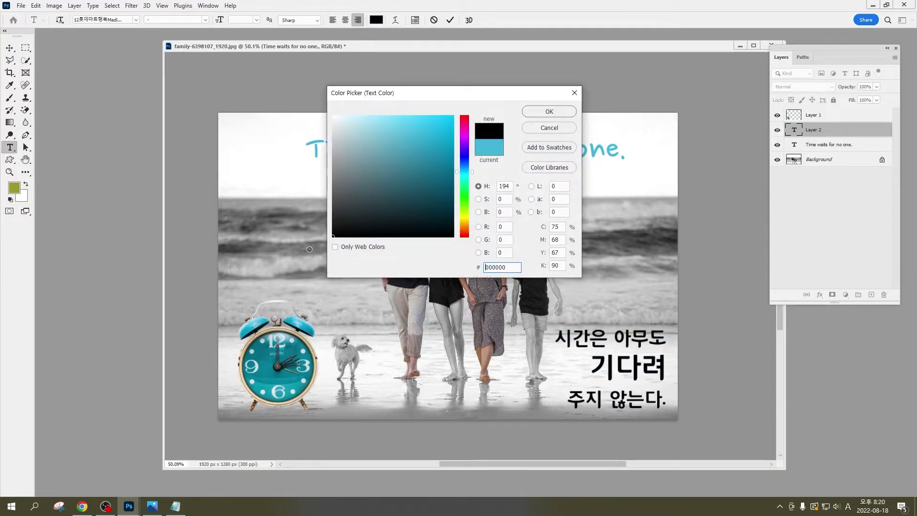
click(549, 112)
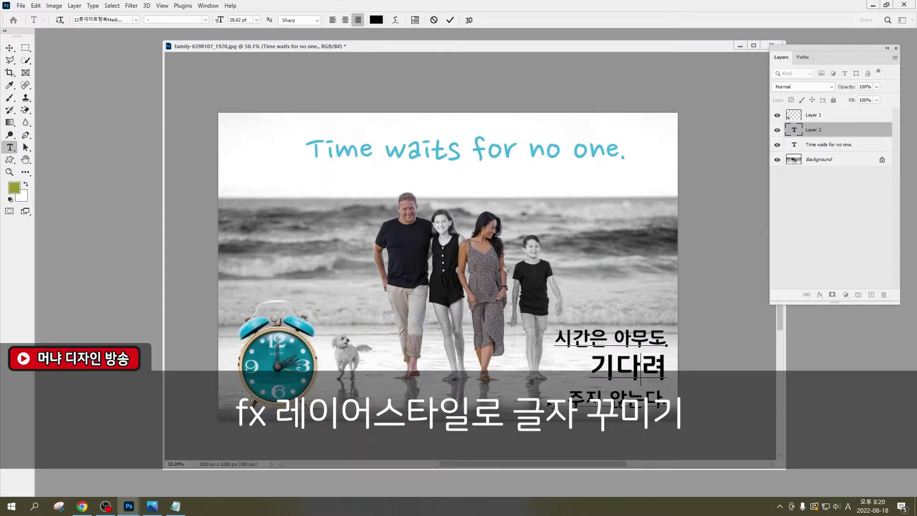
key(ctrl+a)
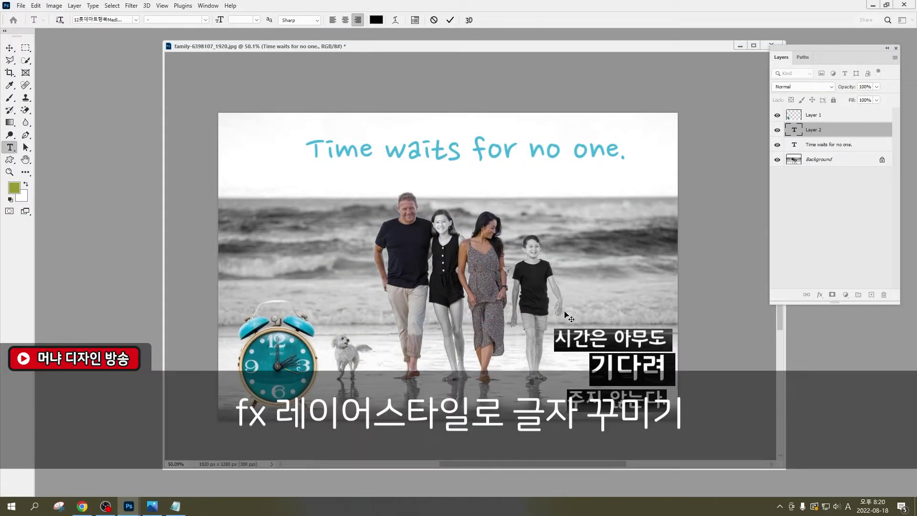
click(377, 19)
drag(386, 184, 333, 116)
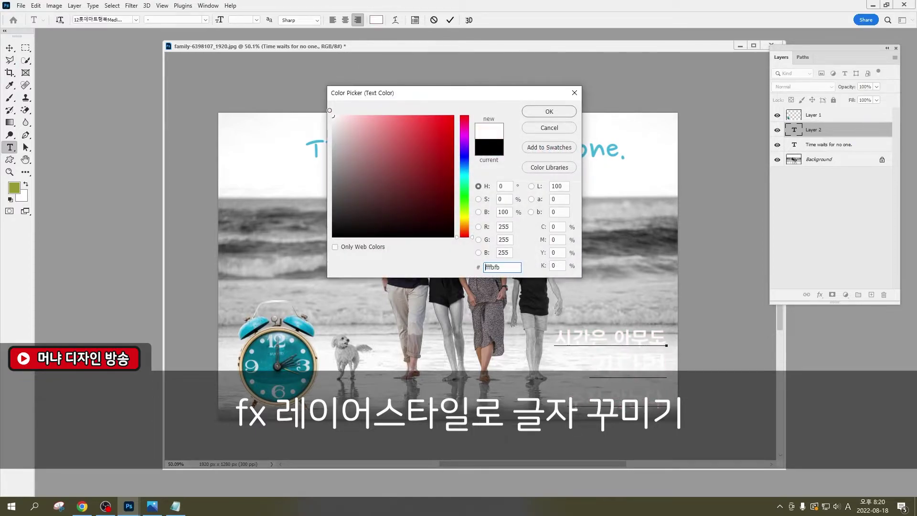
click(566, 119)
click(645, 382)
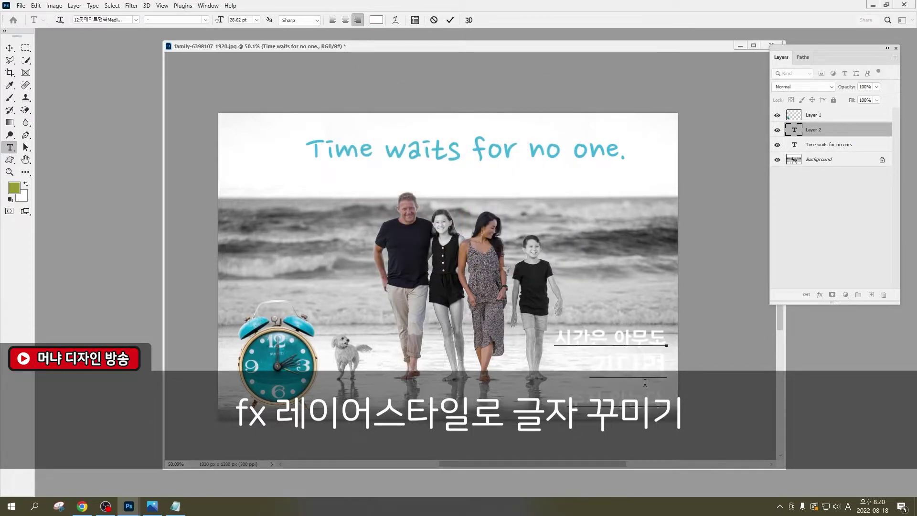
click(9, 48)
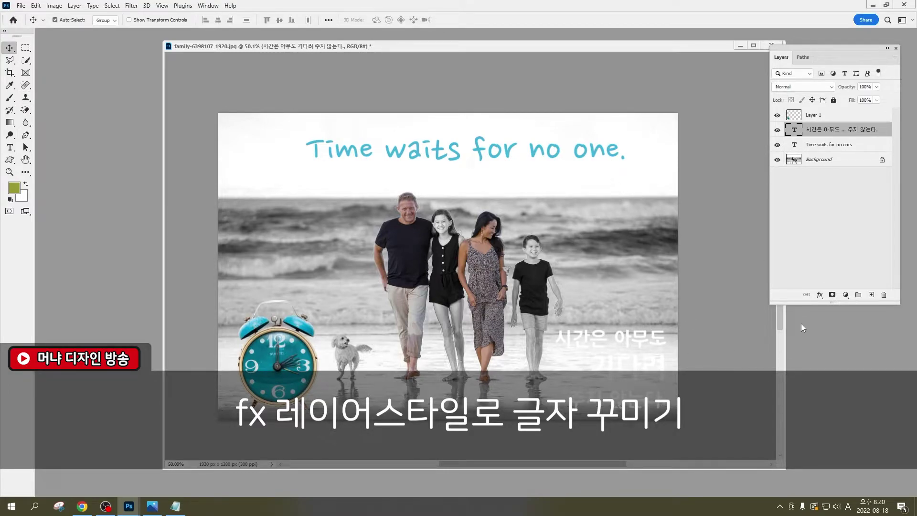
click(821, 295)
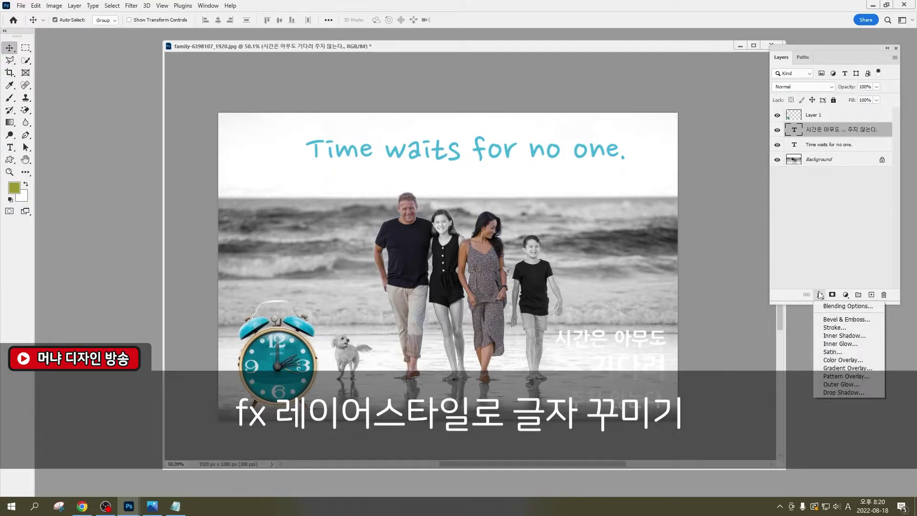
- Add an Inner Shadow to the caption at 63% opacity, 113° angle and about 5 px size
click(838, 336)
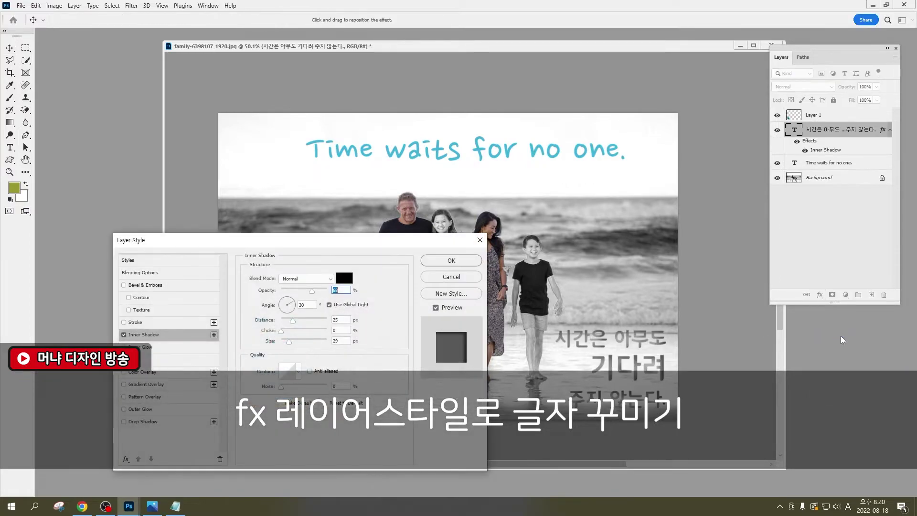
mouse_move(301, 292)
mouse_down()
mouse_move(319, 292)
mouse_move(308, 304)
mouse_move(285, 301)
mouse_up()
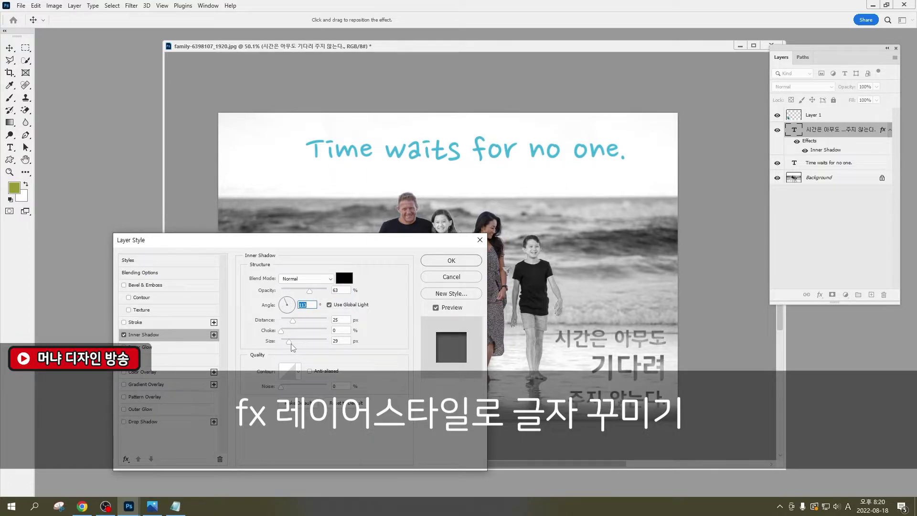
drag(289, 342, 285, 322)
click(285, 321)
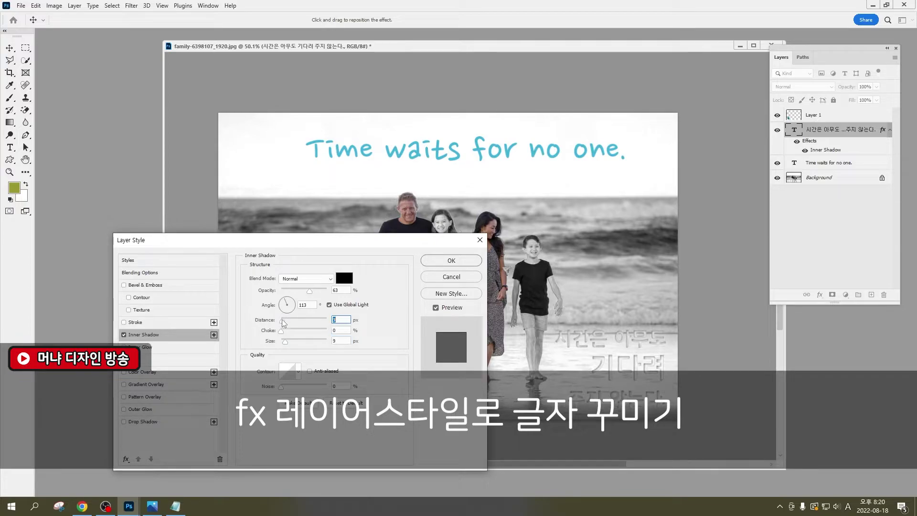
- Add Bevel & Emboss to the caption and try several Gloss Contour presets
click(149, 285)
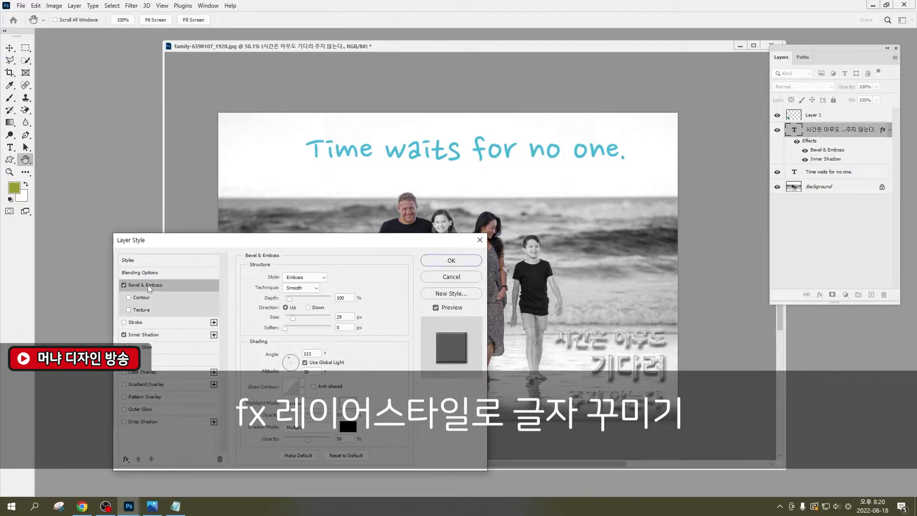
click(308, 307)
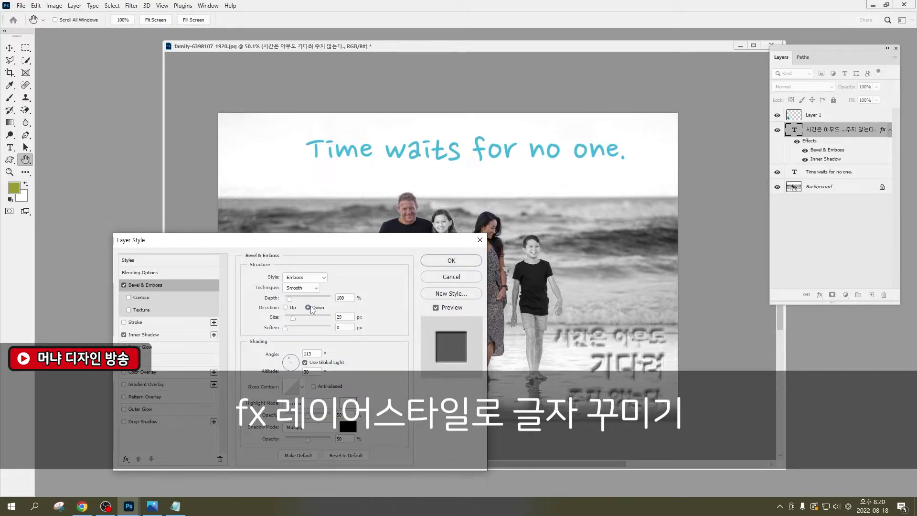
click(312, 279)
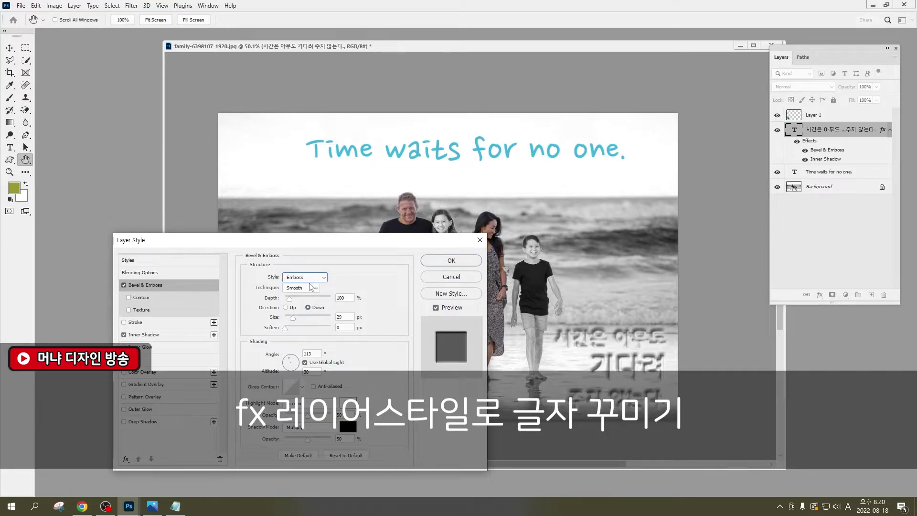
click(301, 387)
click(268, 411)
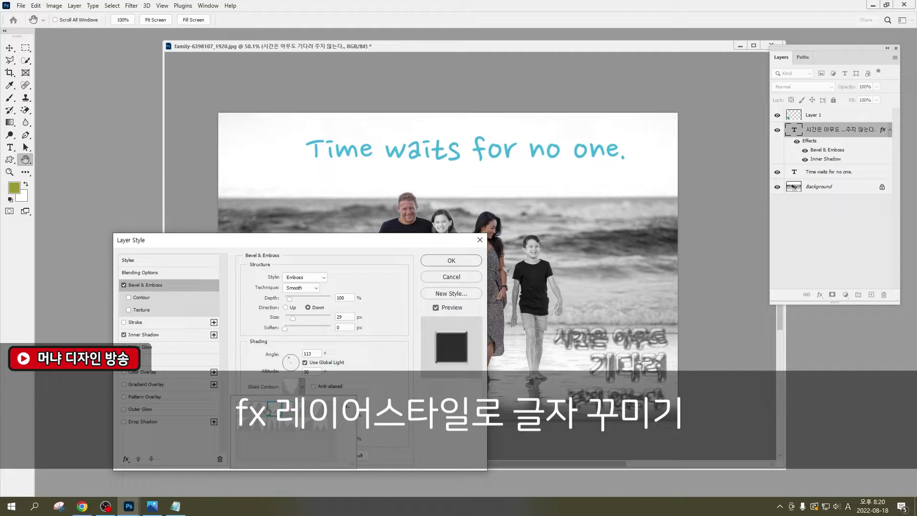
click(267, 430)
click(260, 429)
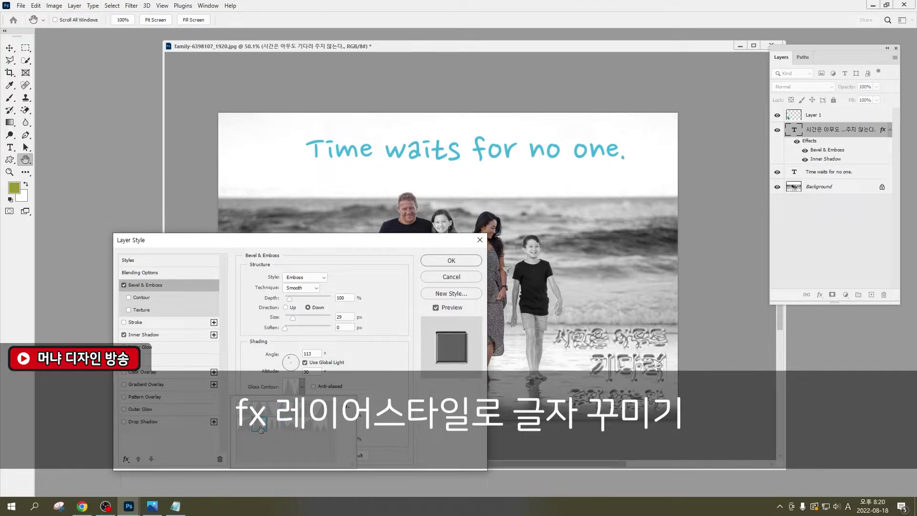
click(290, 426)
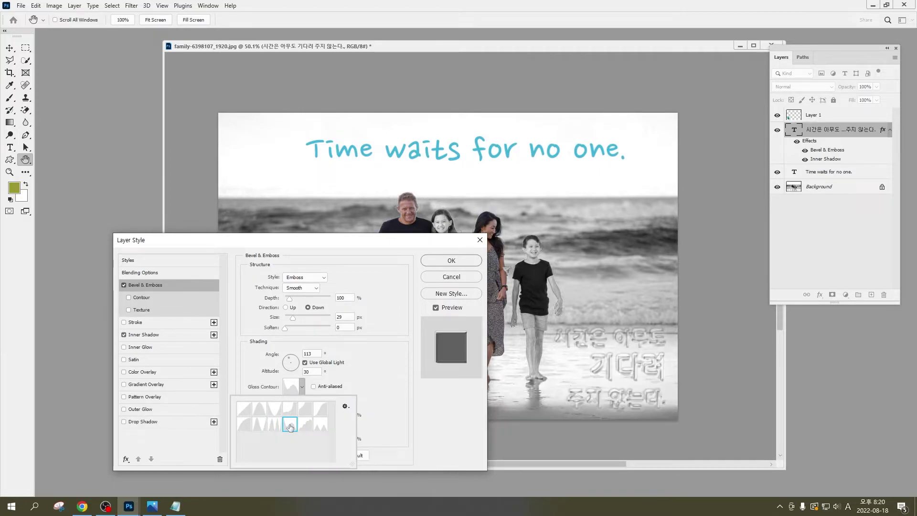
click(321, 425)
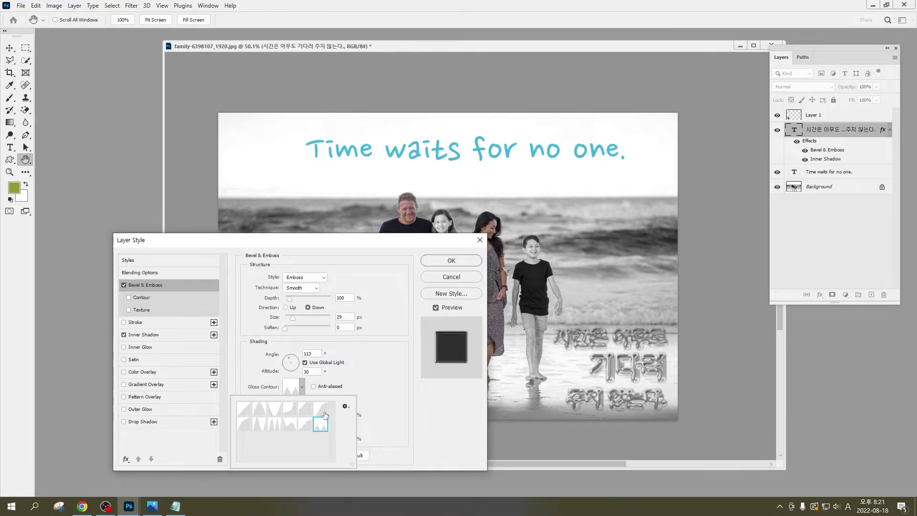
click(319, 410)
click(290, 409)
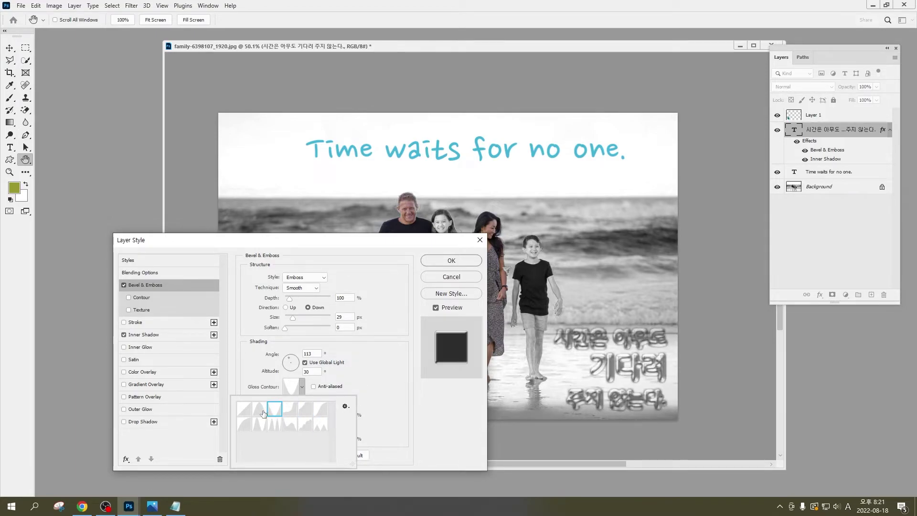
click(260, 409)
- Keep direction Up, choose a gloss contour, shrink the emboss to about 3 px and add a Drop Shadow
click(285, 307)
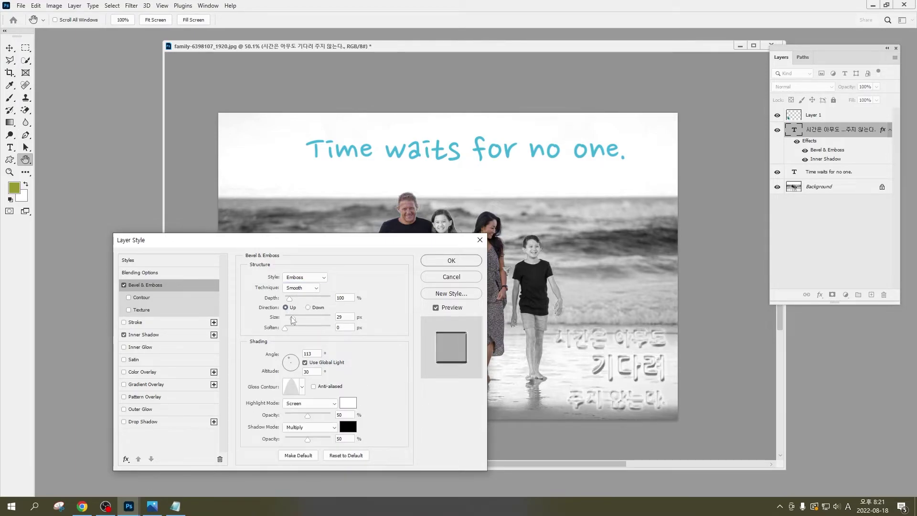
click(302, 387)
click(287, 409)
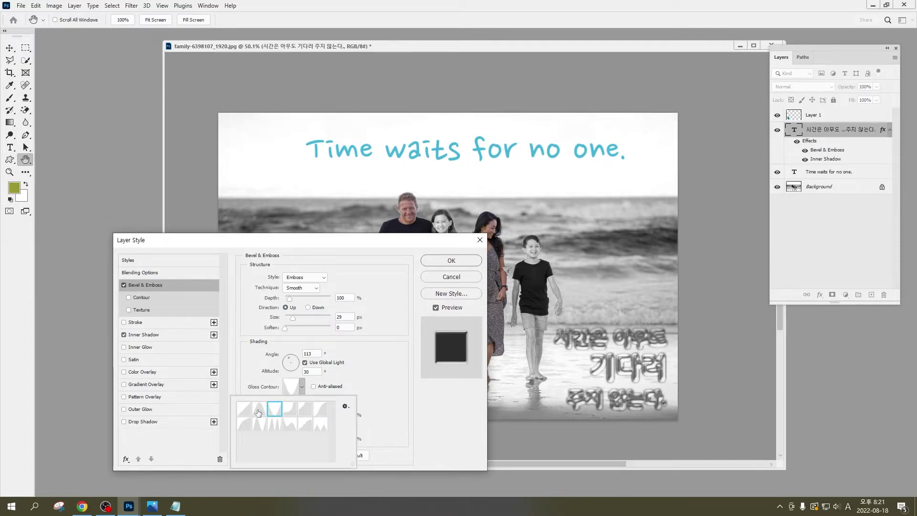
click(259, 409)
click(275, 425)
click(290, 424)
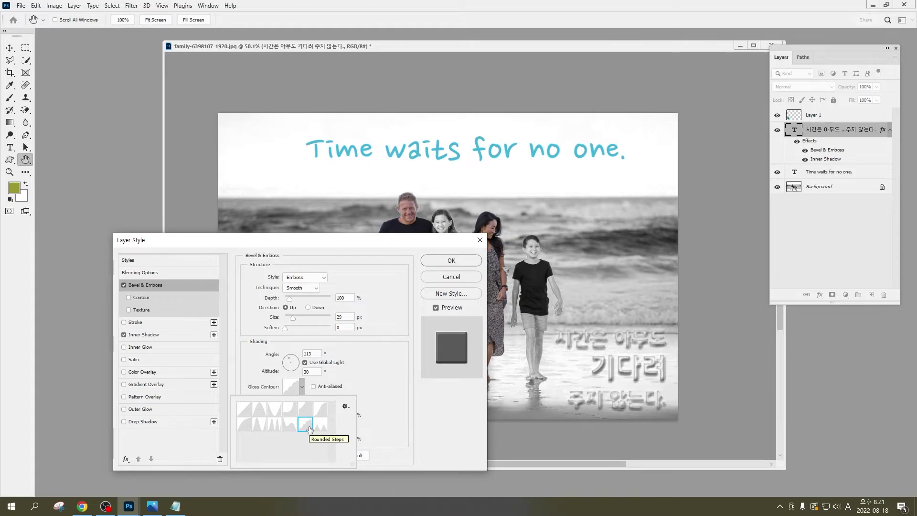
click(313, 318)
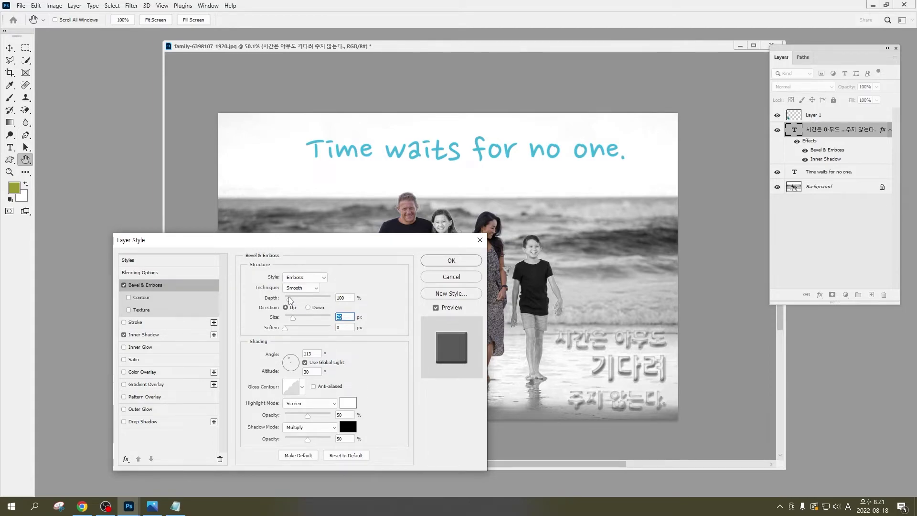
drag(293, 323, 291, 321)
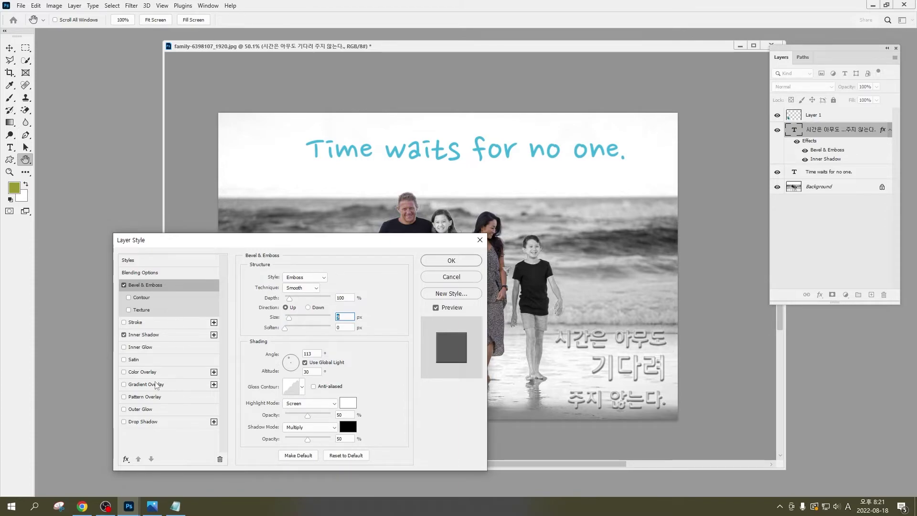
click(124, 422)
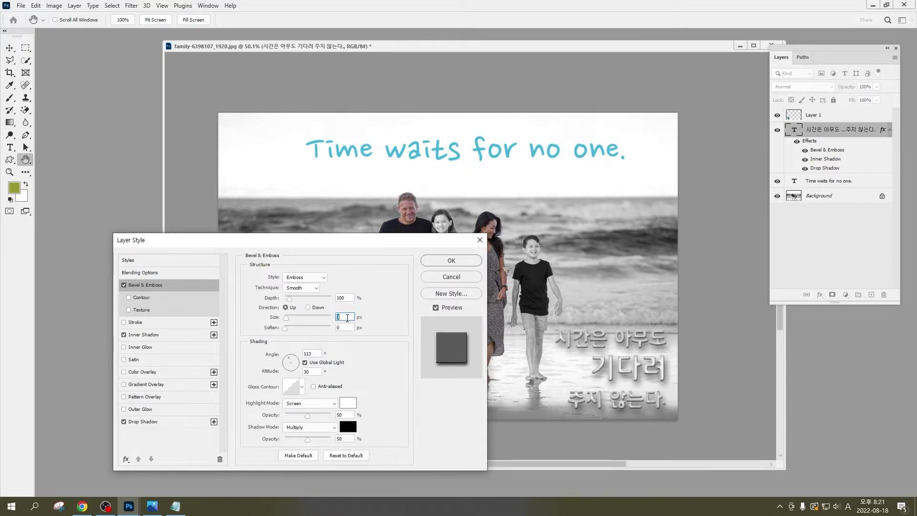
- Keep the caption's emboss size at 5 and settle on the third Gloss Contour preset
key(Down)
key(Down)
key(Down)
key(Up)
key(Up)
key(Up)
click(302, 387)
click(259, 409)
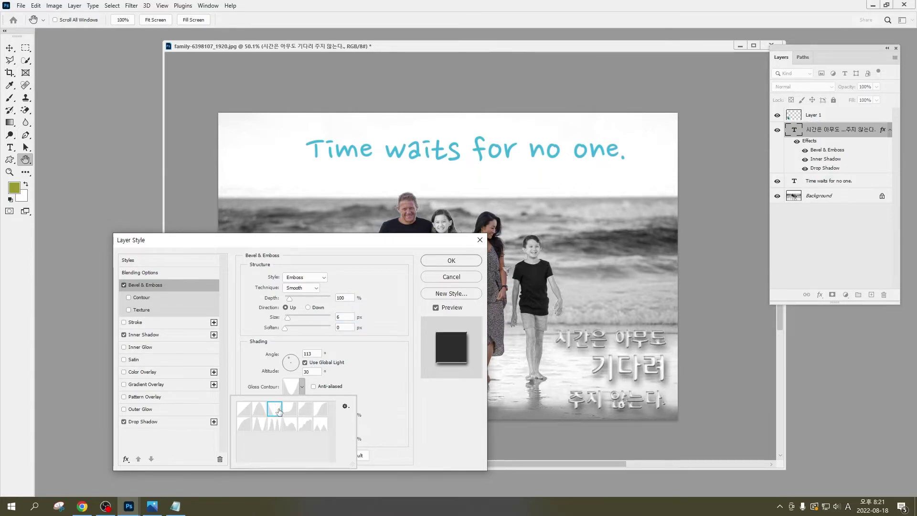
click(293, 409)
click(266, 410)
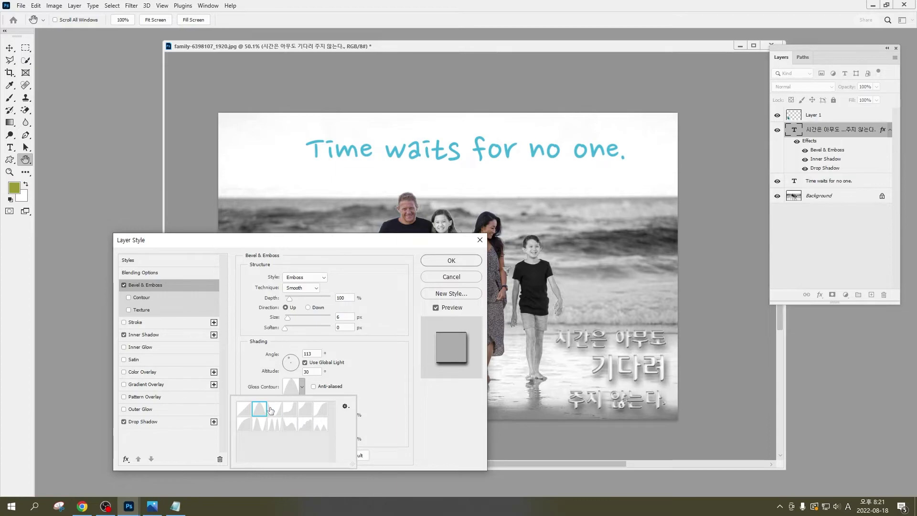
click(275, 410)
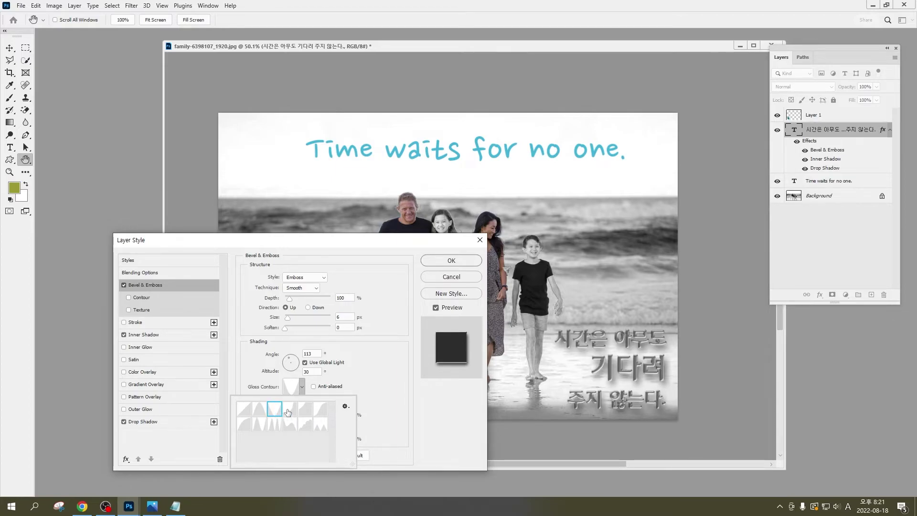
click(290, 410)
click(306, 410)
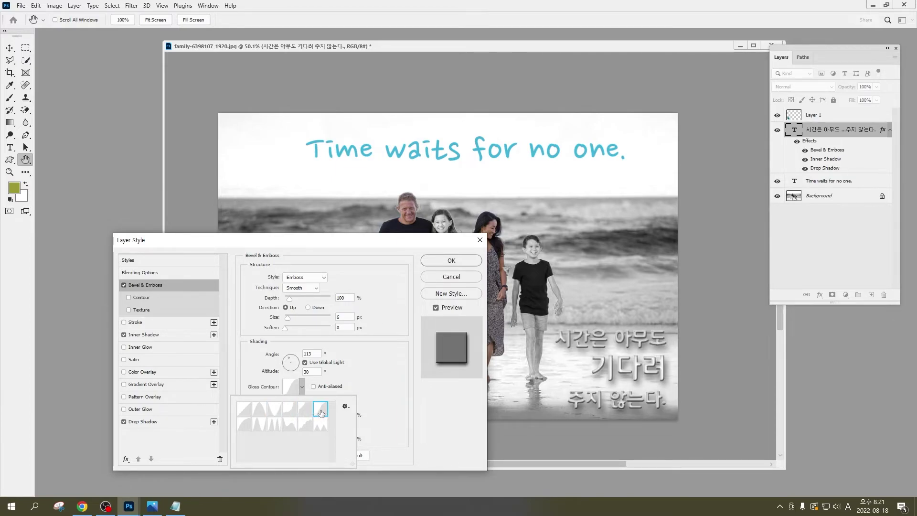
click(316, 425)
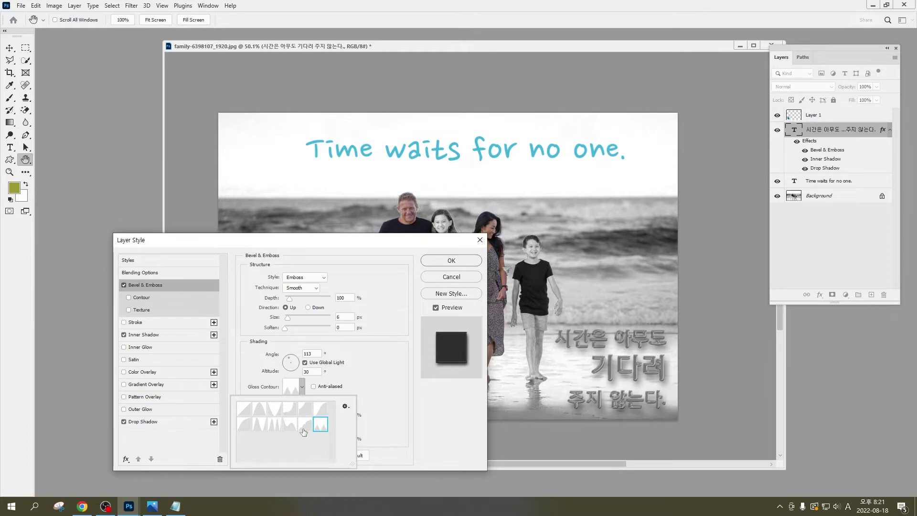
click(305, 425)
click(275, 426)
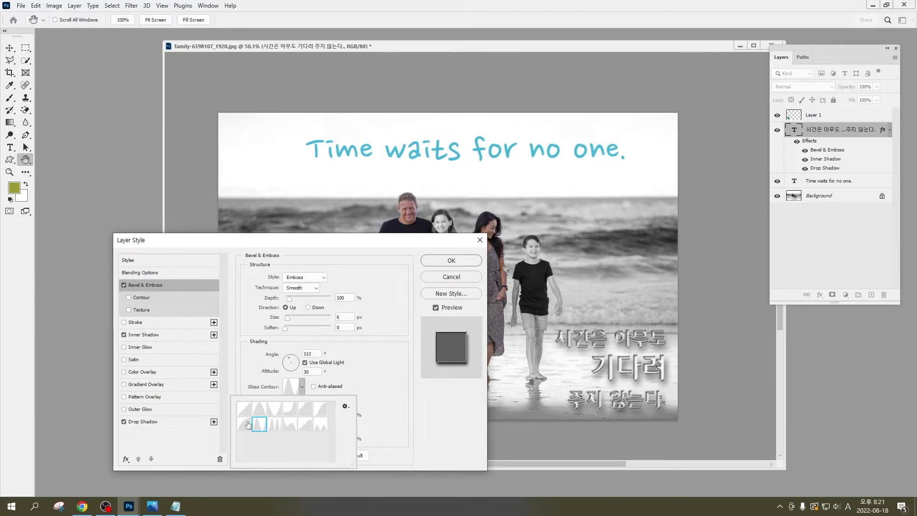
click(246, 424)
click(289, 410)
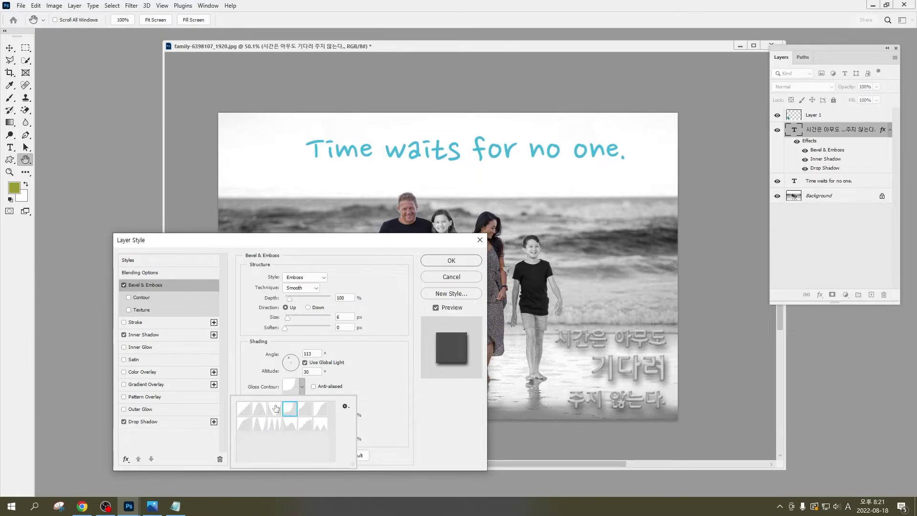
click(274, 409)
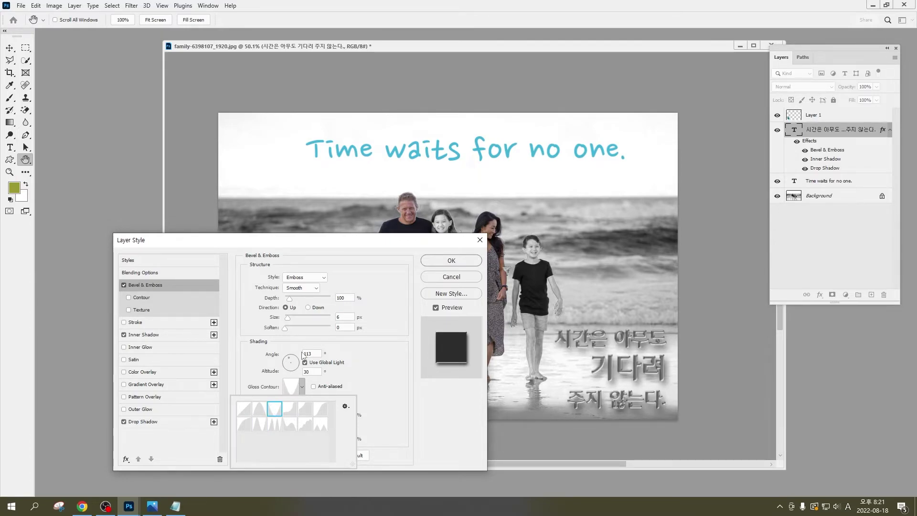
- Set the emboss light angle to 104° and altitude to 21, then apply the effects
click(292, 361)
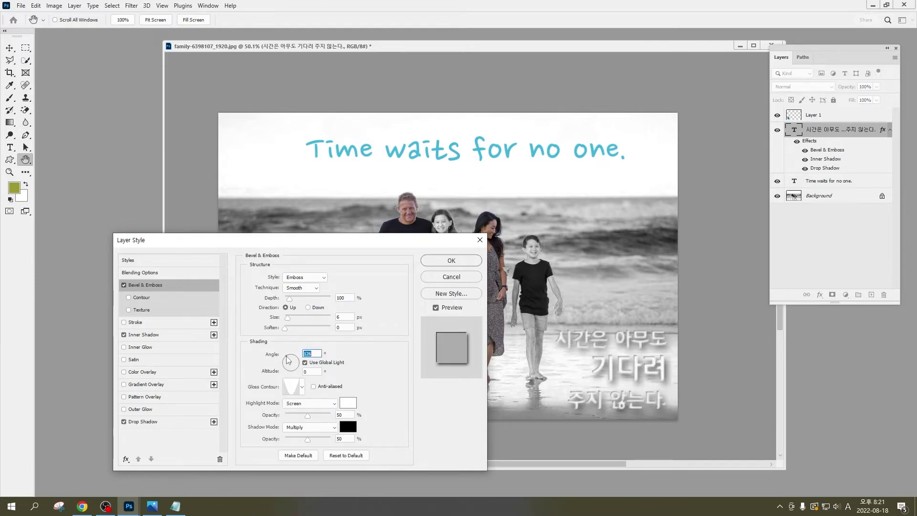
click(288, 360)
click(292, 361)
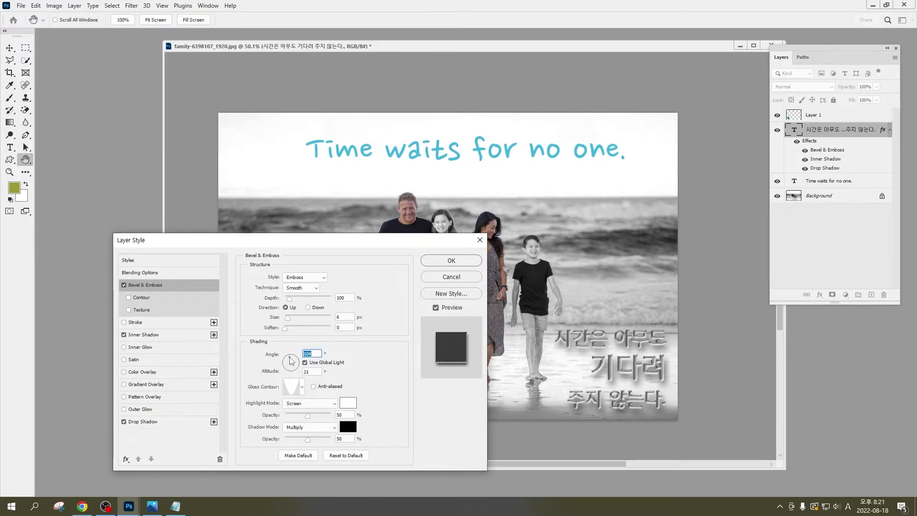
click(448, 262)
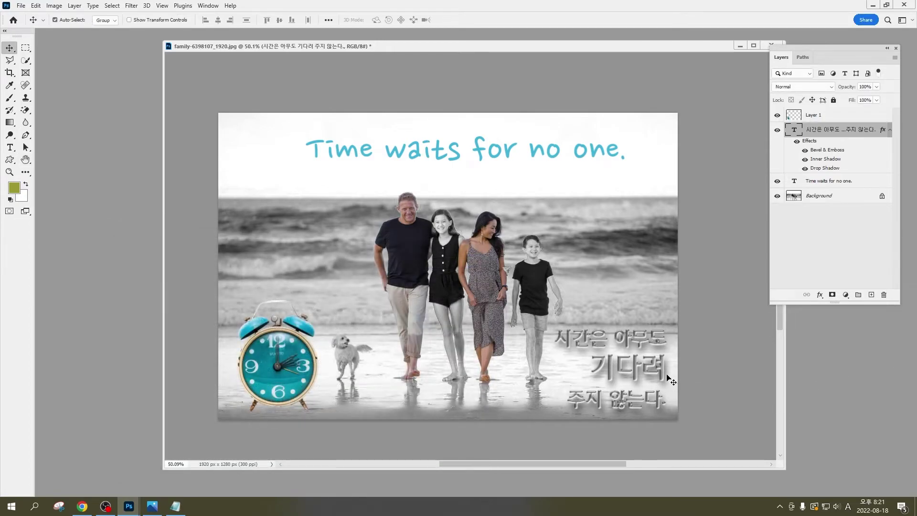
- Nudge the Korean caption up-right, then darken the beach behind it with a size-300 Burn brush, Protect Tones off
drag(665, 373, 667, 368)
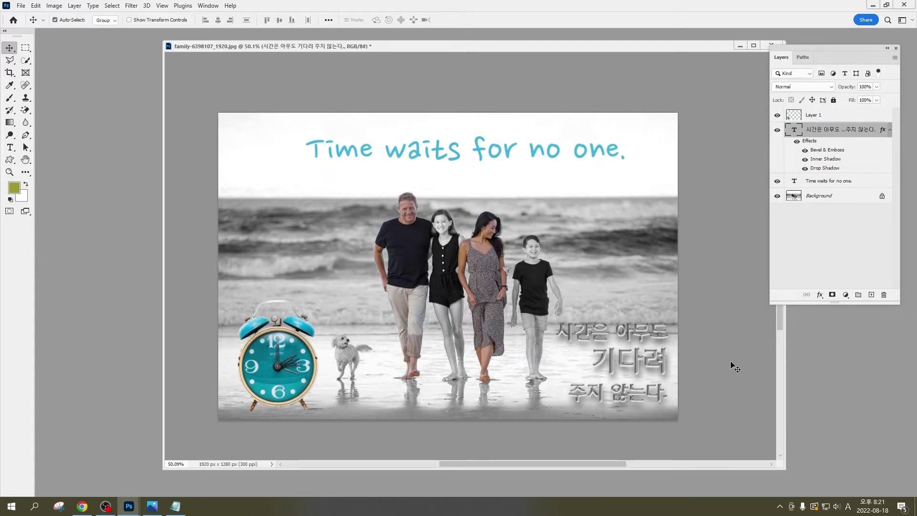
click(814, 197)
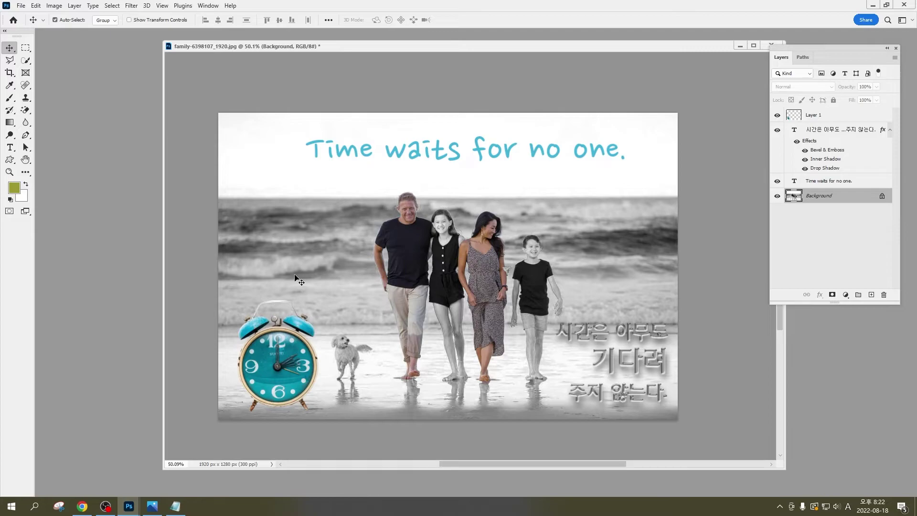
click(10, 135)
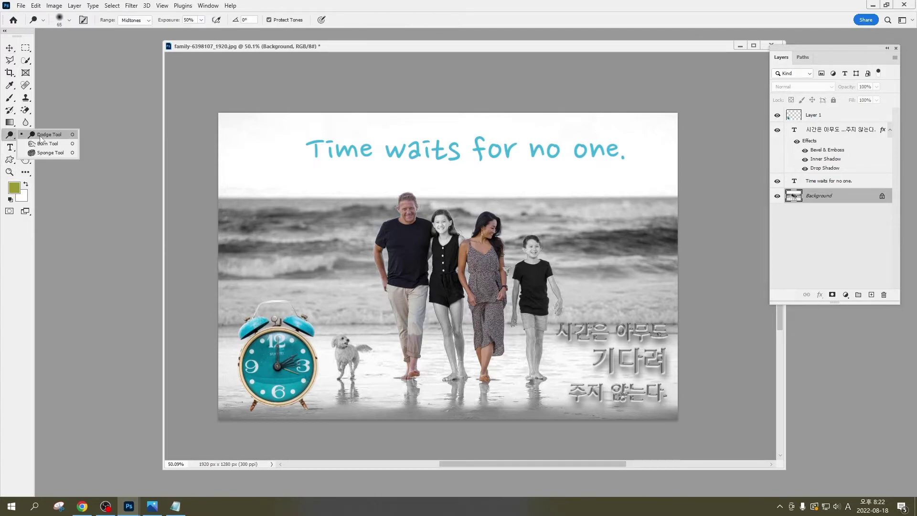
click(46, 143)
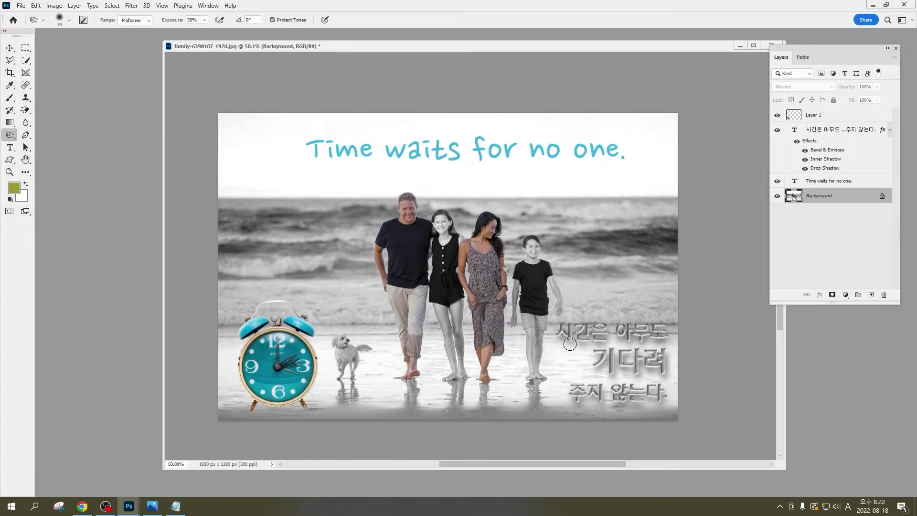
key(bracketright)
key(bracketright)
key(bracketright)
click(272, 20)
mouse_move(567, 339)
mouse_down()
mouse_move(657, 359)
mouse_move(582, 394)
mouse_move(668, 413)
mouse_move(587, 419)
mouse_up()
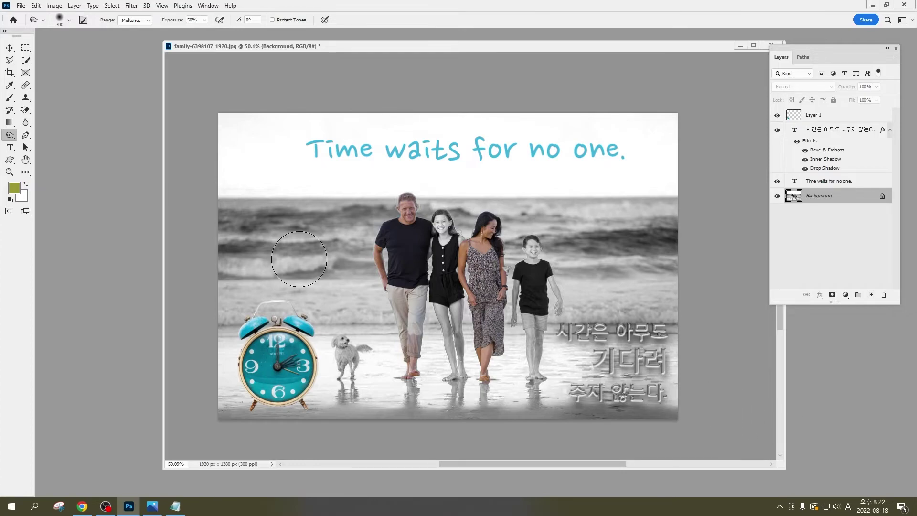
click(9, 48)
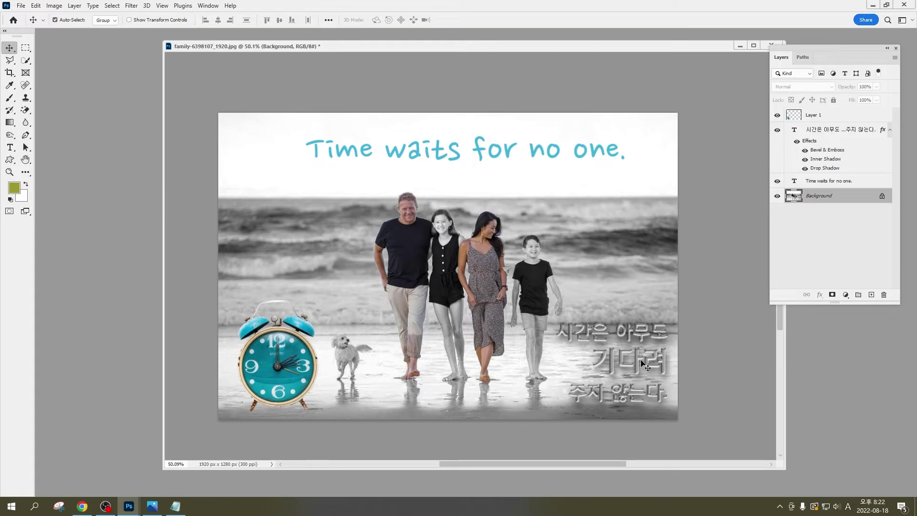
- Tighten the tracking of the 'Time waits for no one.' title and shift it slightly up and left
click(508, 156)
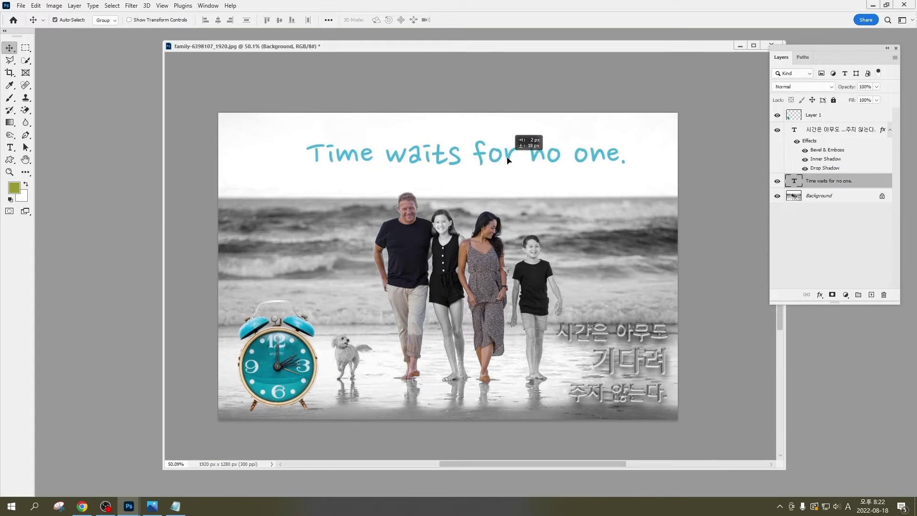
click(154, 506)
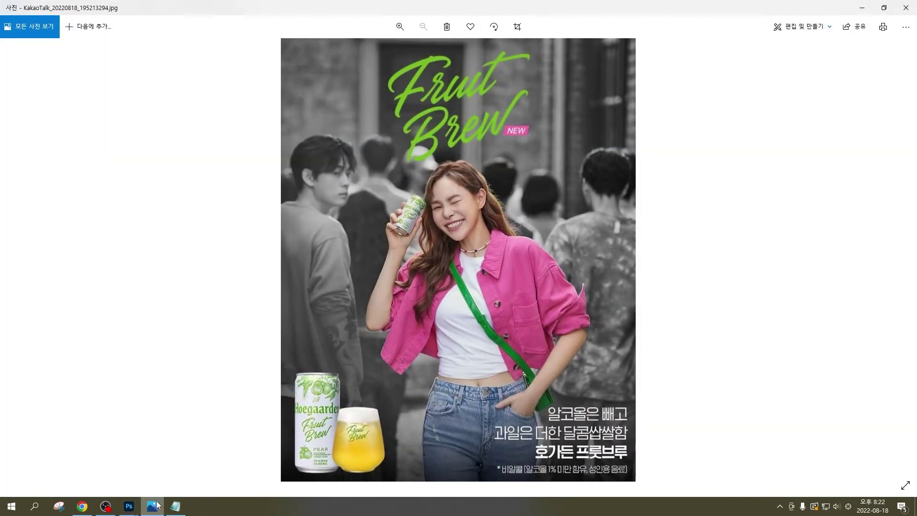
click(155, 506)
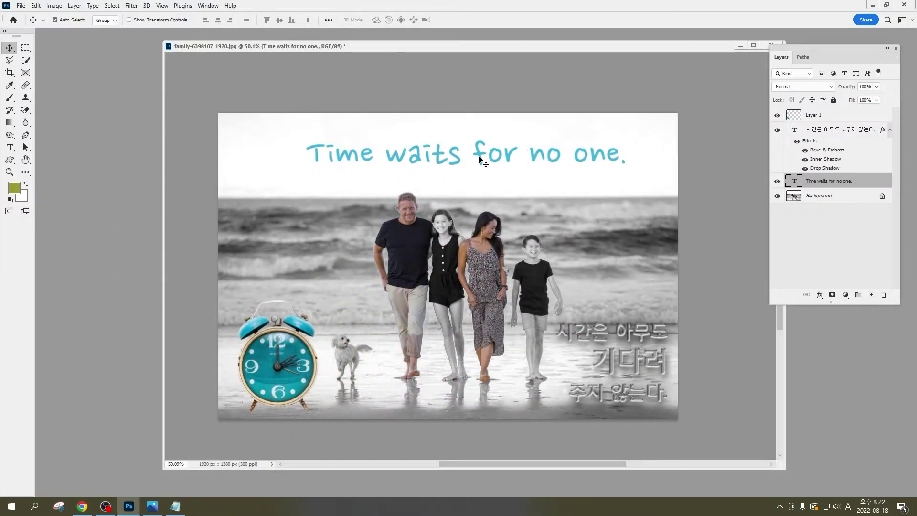
double_click(321, 158)
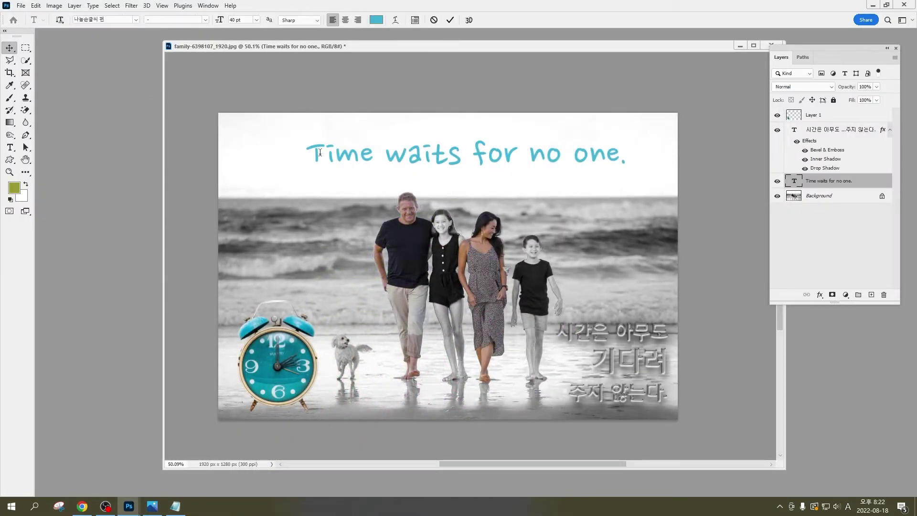
key(alt+Left)
key(alt+Left)
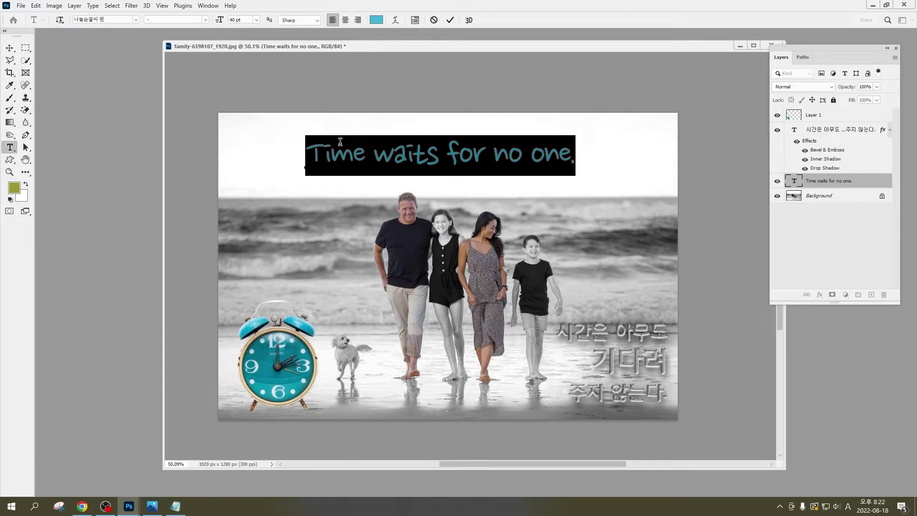
key(alt+Left)
key(alt+Right)
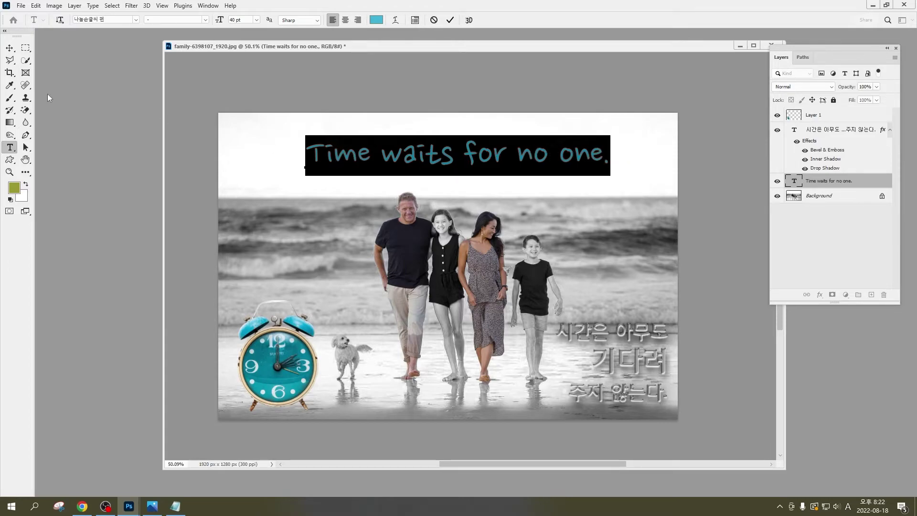
click(10, 47)
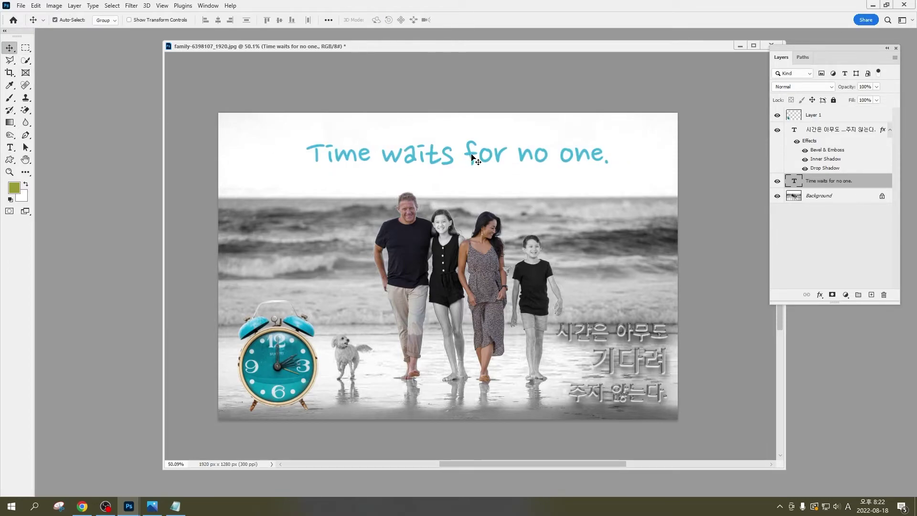
drag(472, 155, 470, 153)
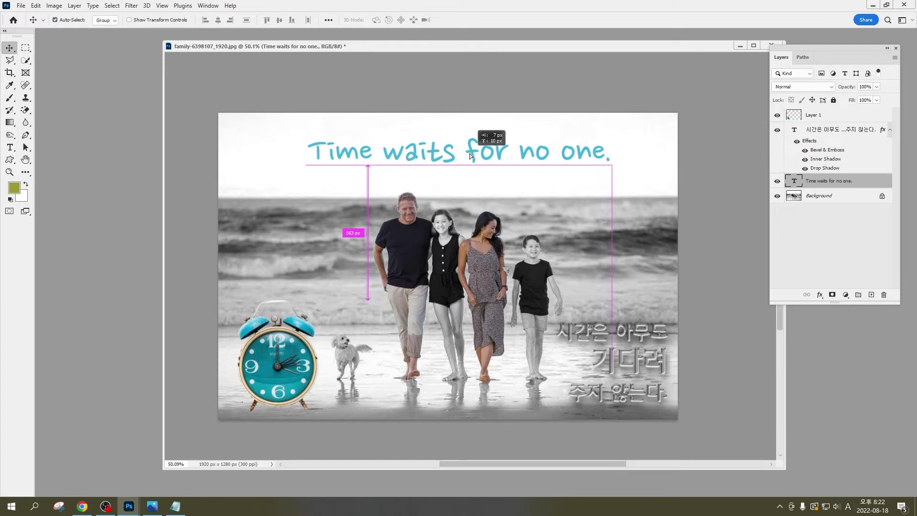
- Add Bevel & Emboss to the English title using the sixth Gloss Contour preset
click(820, 296)
click(823, 319)
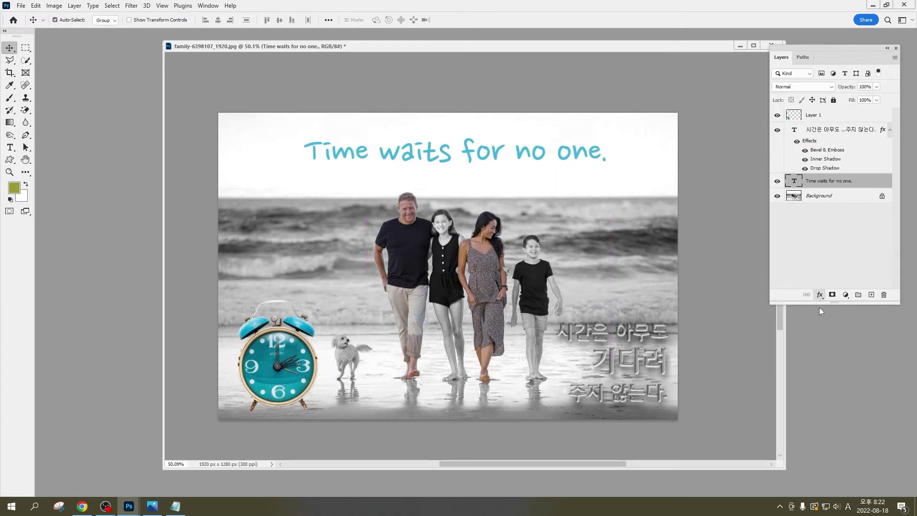
drag(307, 238, 730, 210)
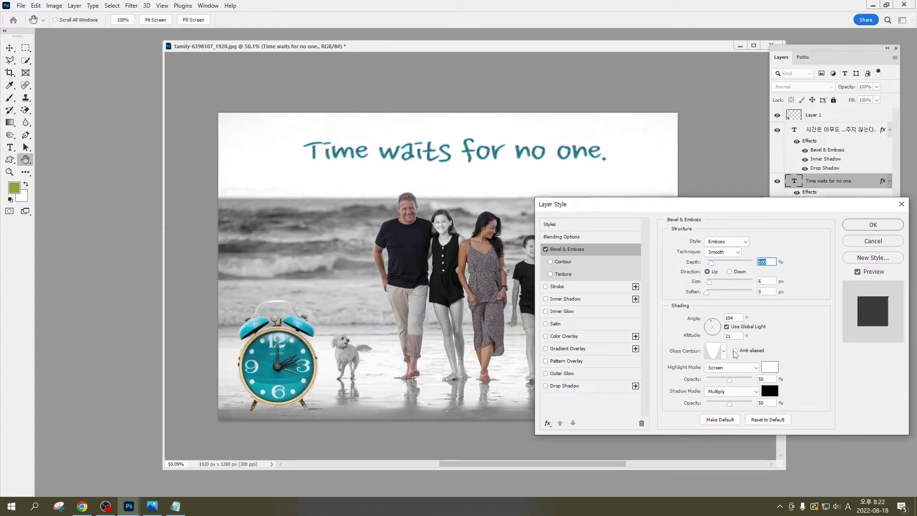
click(724, 351)
click(681, 373)
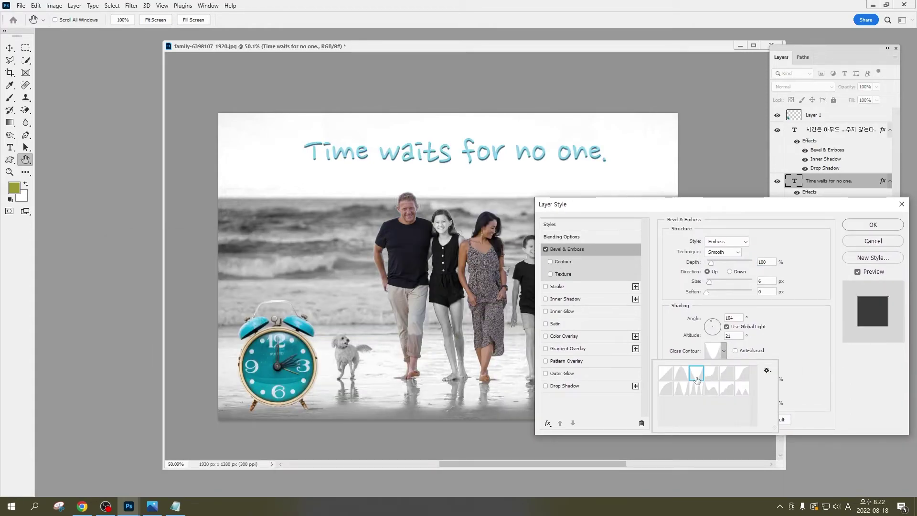
click(716, 377)
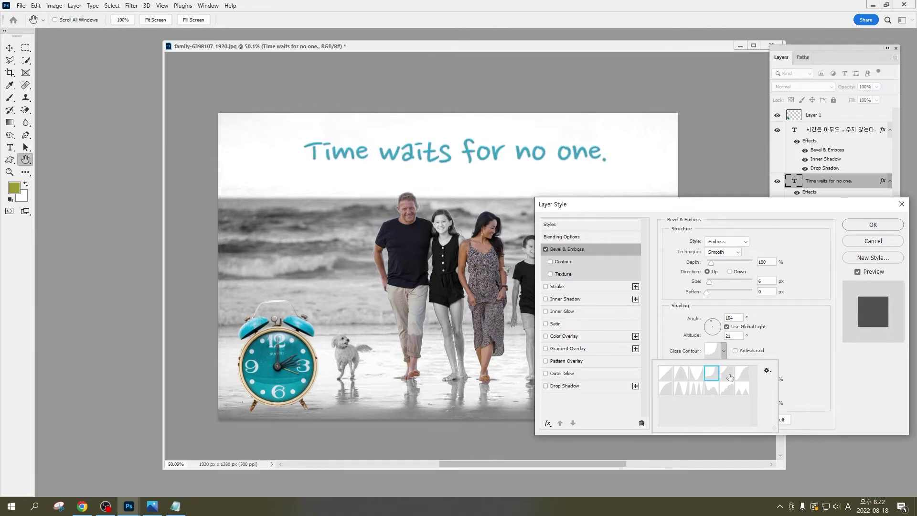
click(730, 377)
click(713, 375)
click(743, 378)
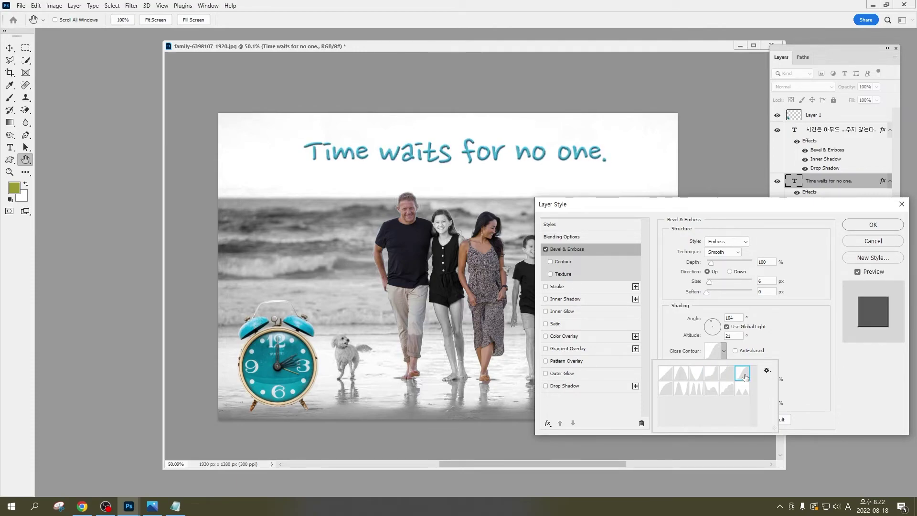
click(873, 225)
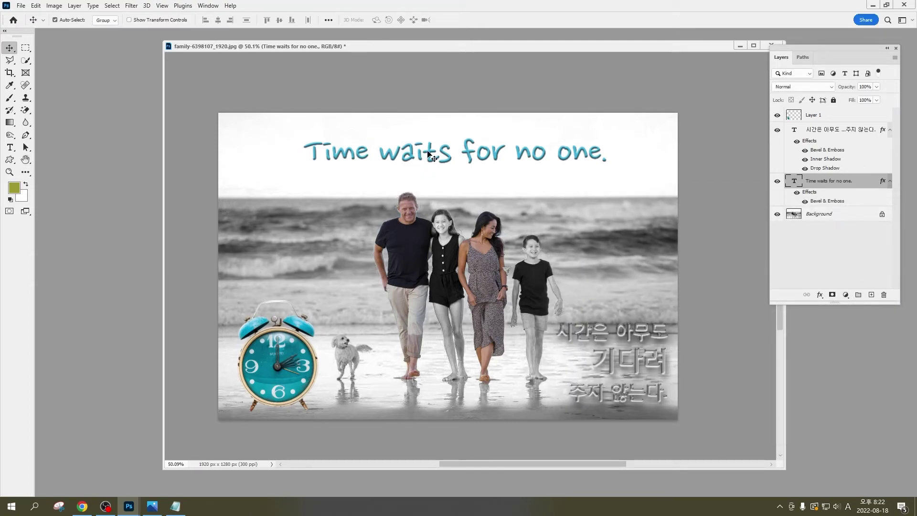
- Nudge the English title about 15 px left and give it a dark blue #061d65 drop shadow
drag(429, 154, 422, 152)
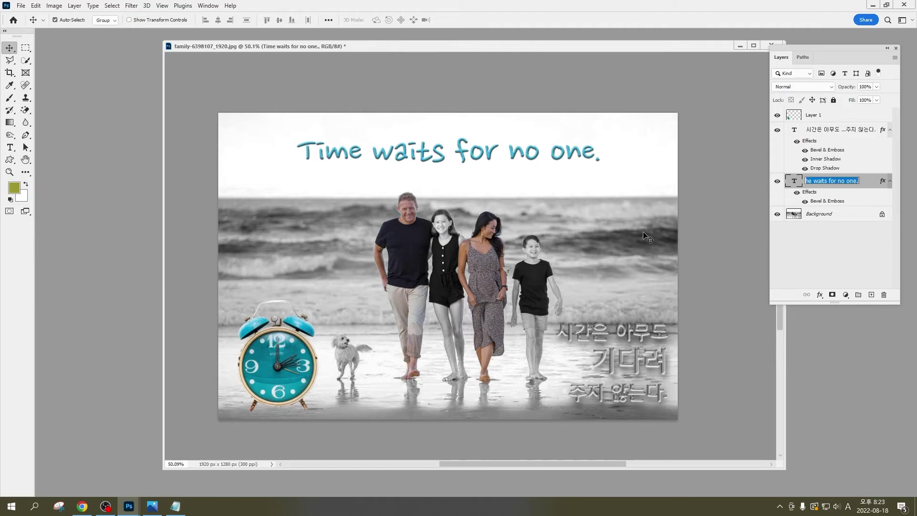
key(Return)
double_click(827, 201)
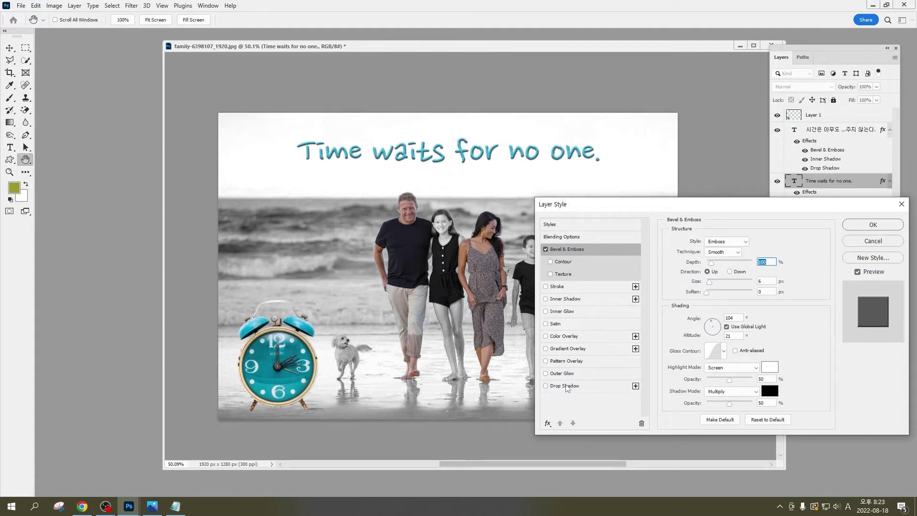
click(567, 386)
click(765, 244)
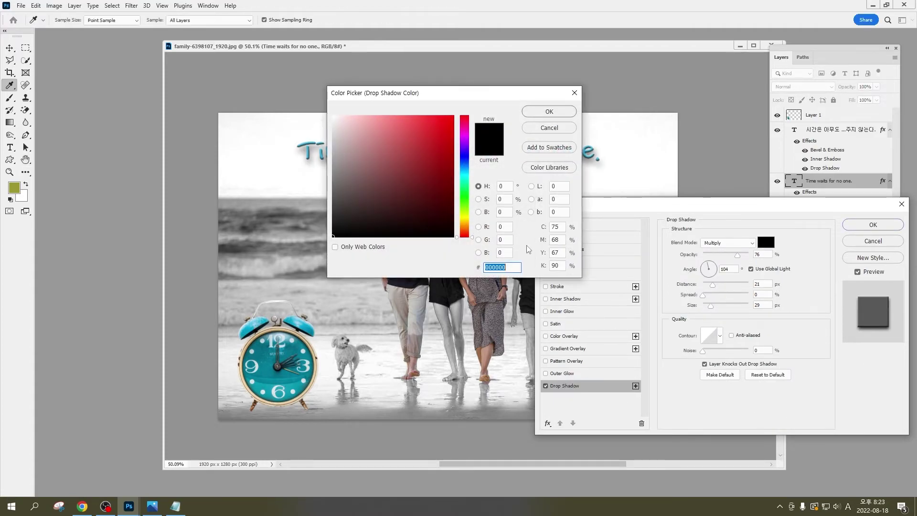
click(464, 160)
click(447, 190)
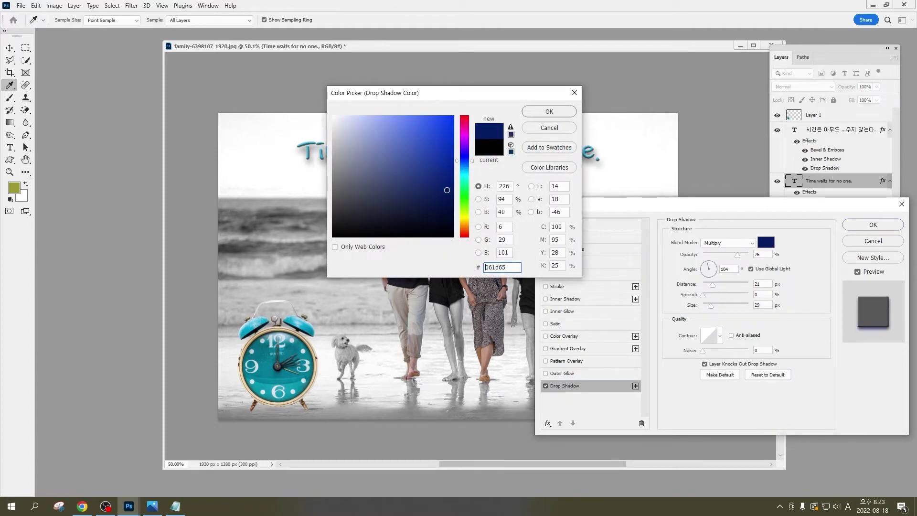
click(550, 112)
- Set the drop shadow size to 3 and pick a contour shape for it
drag(711, 305, 691, 307)
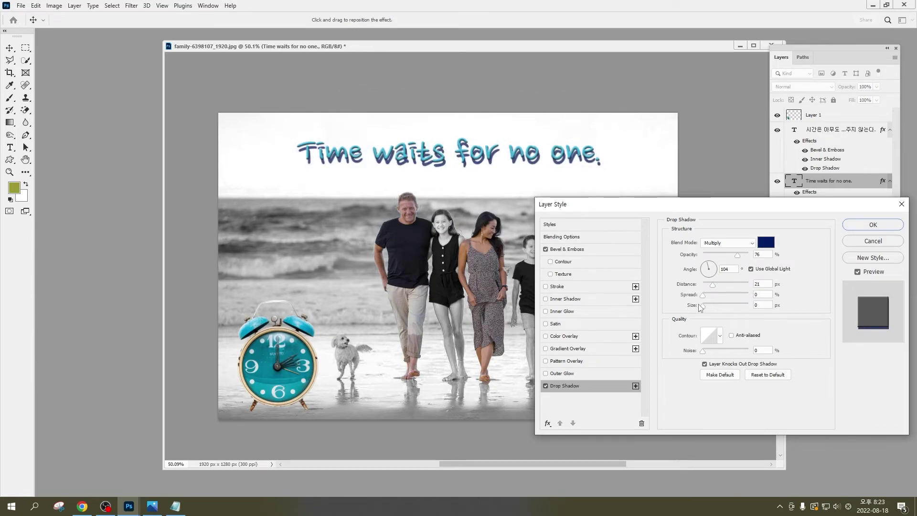
click(720, 337)
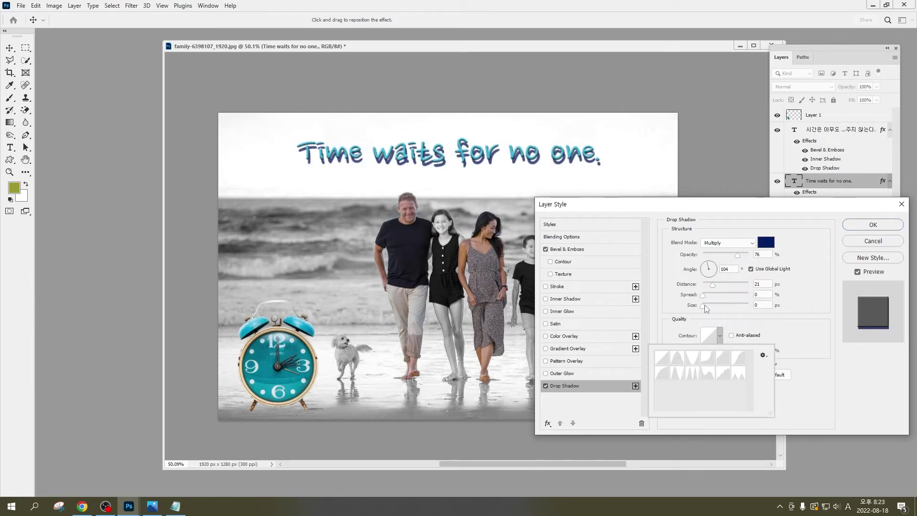
click(706, 309)
text(3)
click(721, 334)
click(674, 371)
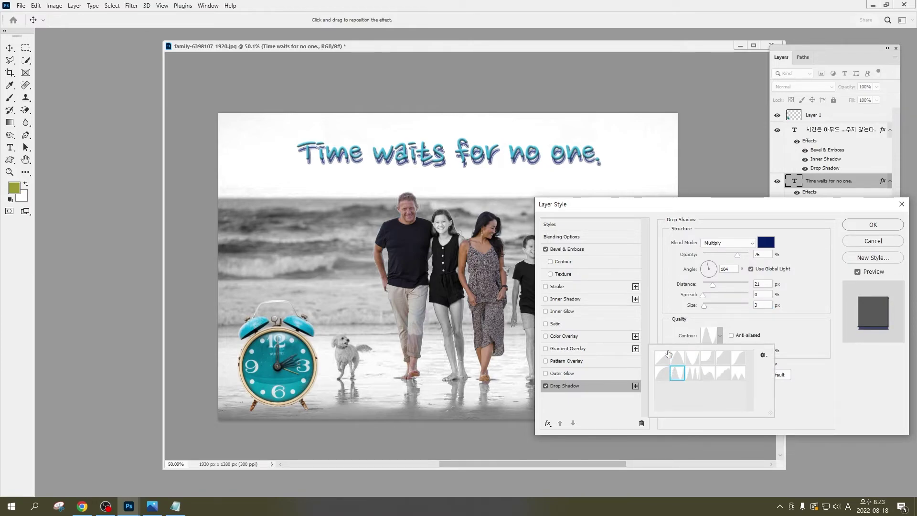
click(668, 355)
click(679, 359)
click(692, 373)
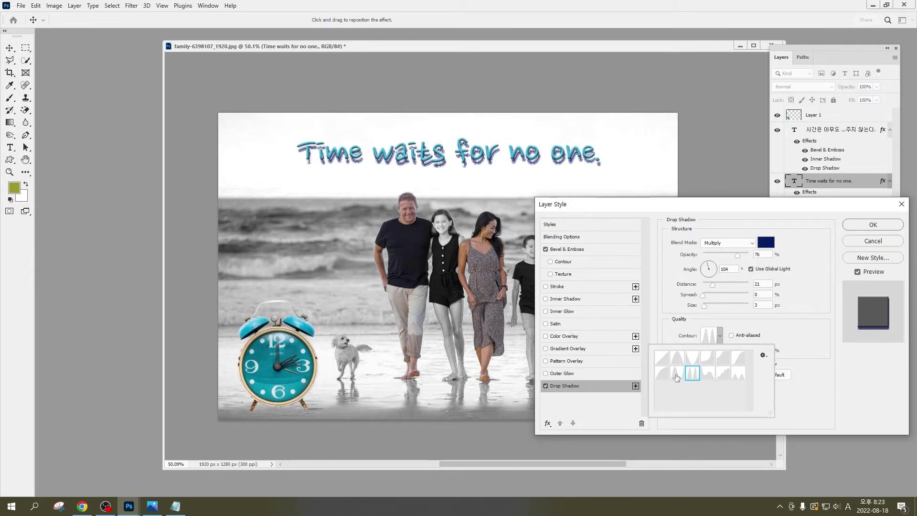
click(677, 375)
- Set the shadow angle 131°, distance 45 and opacity 19, then apply it
click(704, 270)
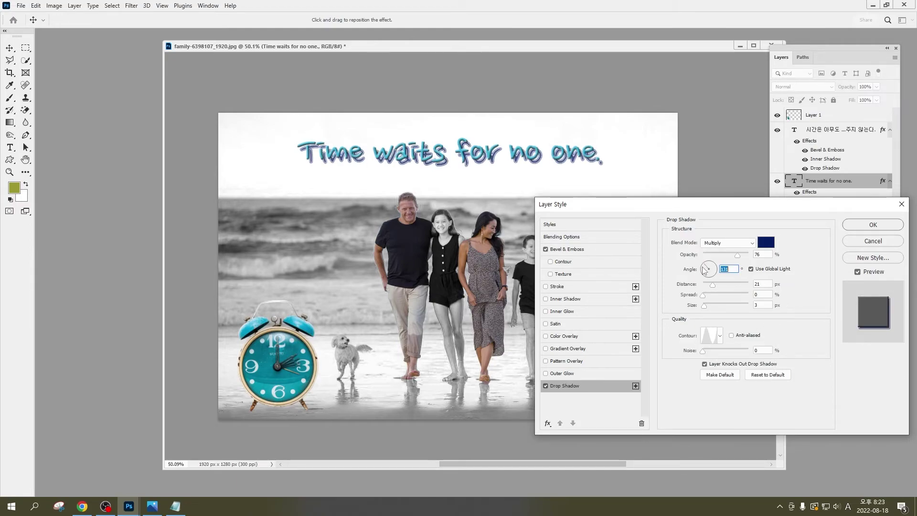
click(725, 285)
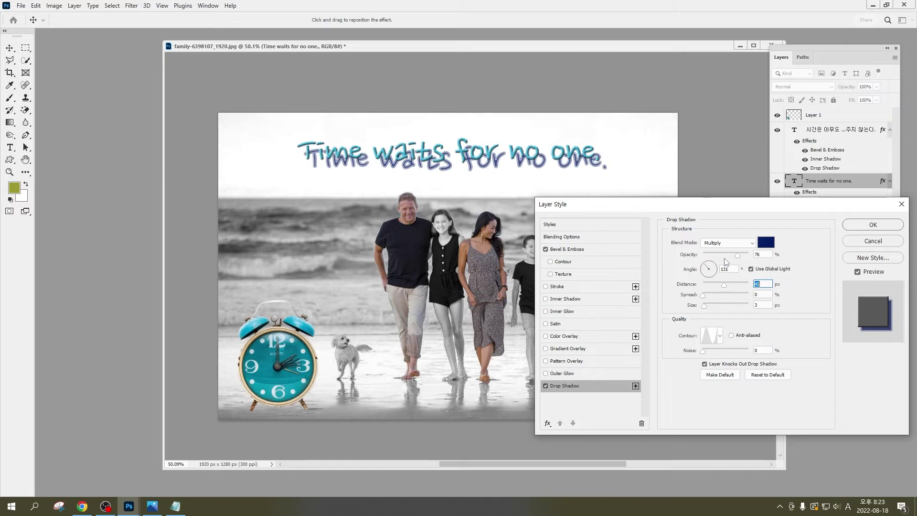
drag(723, 255, 712, 254)
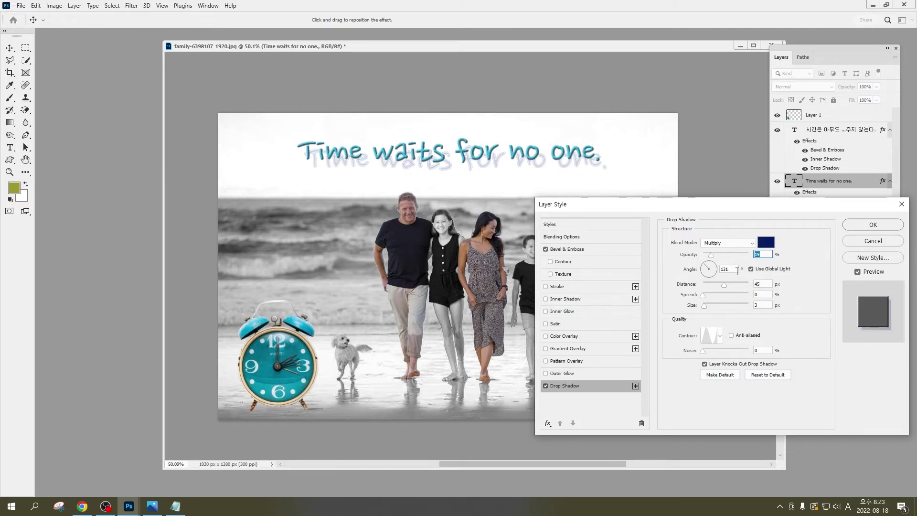
click(865, 225)
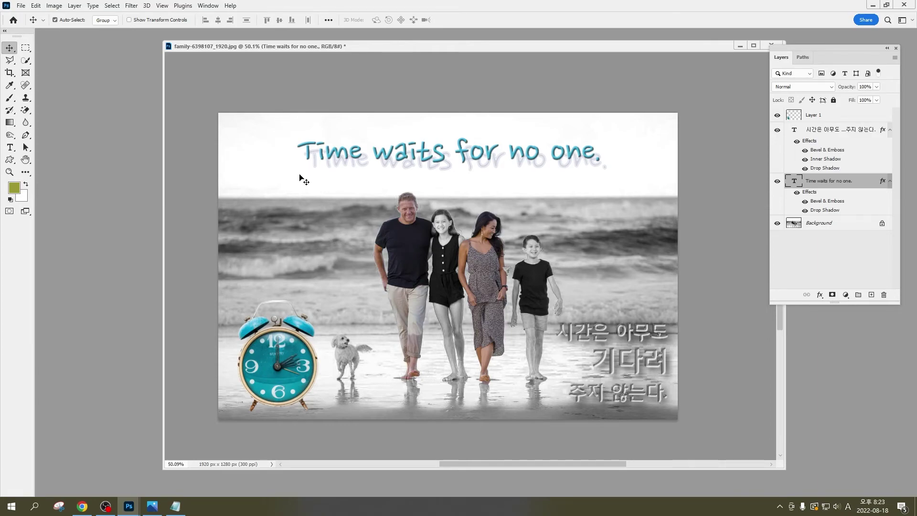
- Apply a Lens Correction vignette with Amount -100 and Midpoint +16 to the Background photo
click(819, 226)
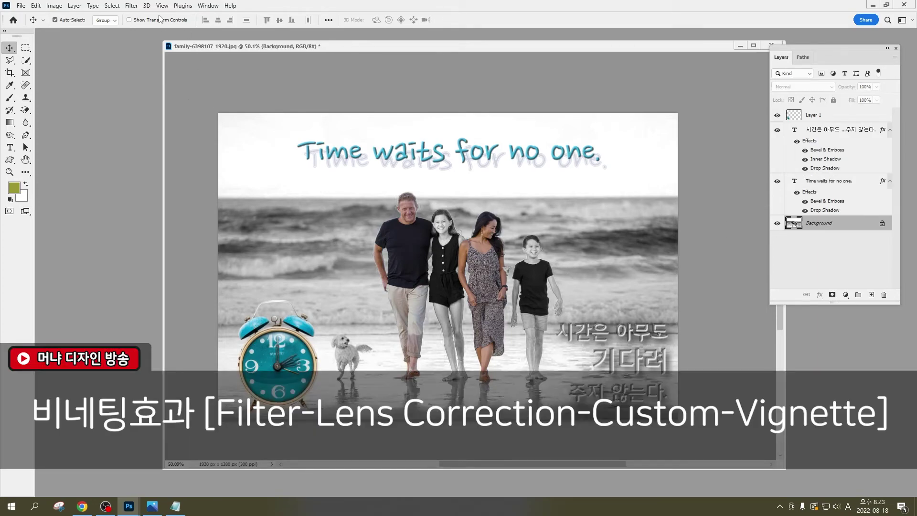
click(130, 6)
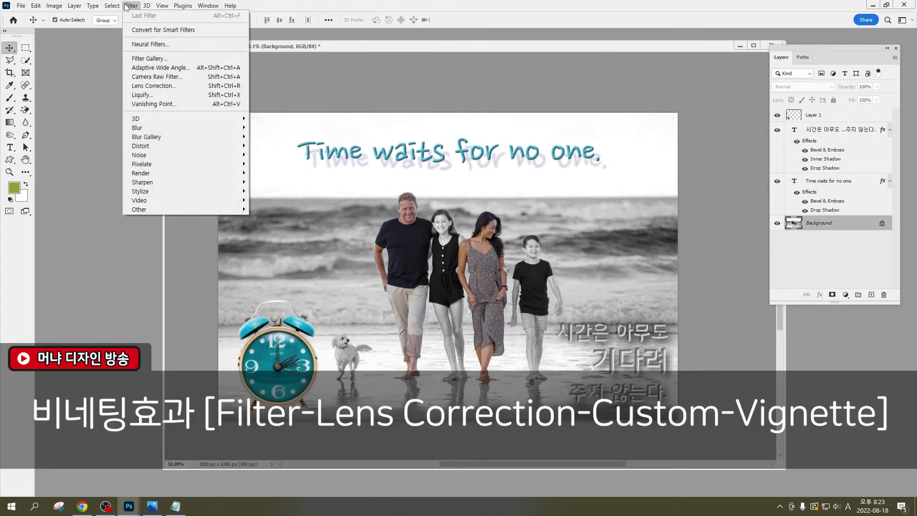
click(189, 89)
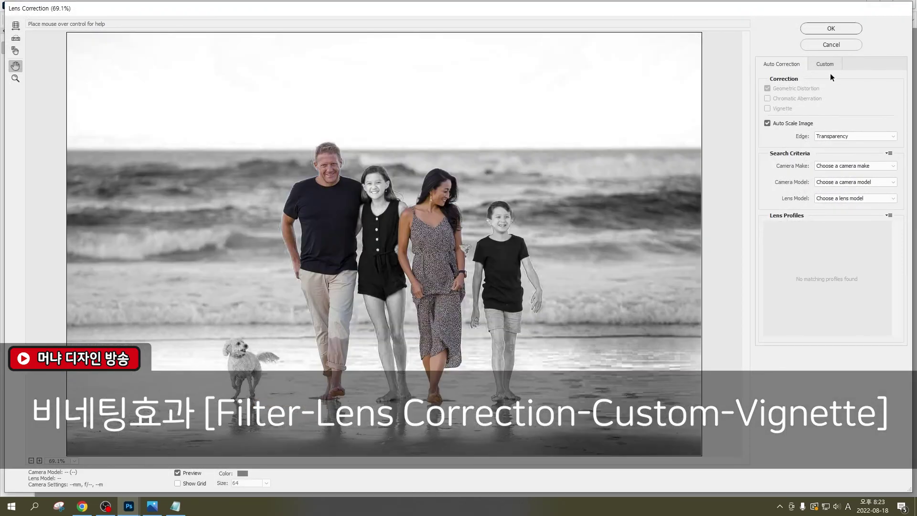
click(825, 65)
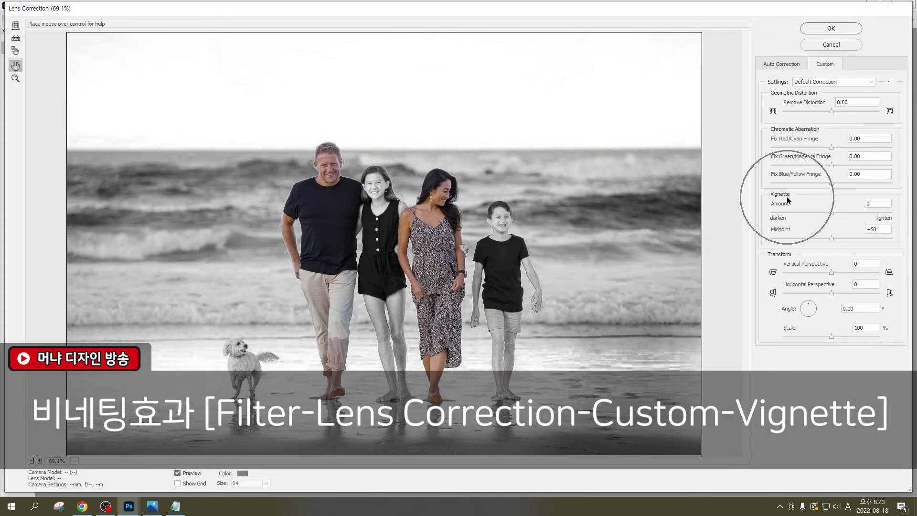
drag(832, 213, 758, 215)
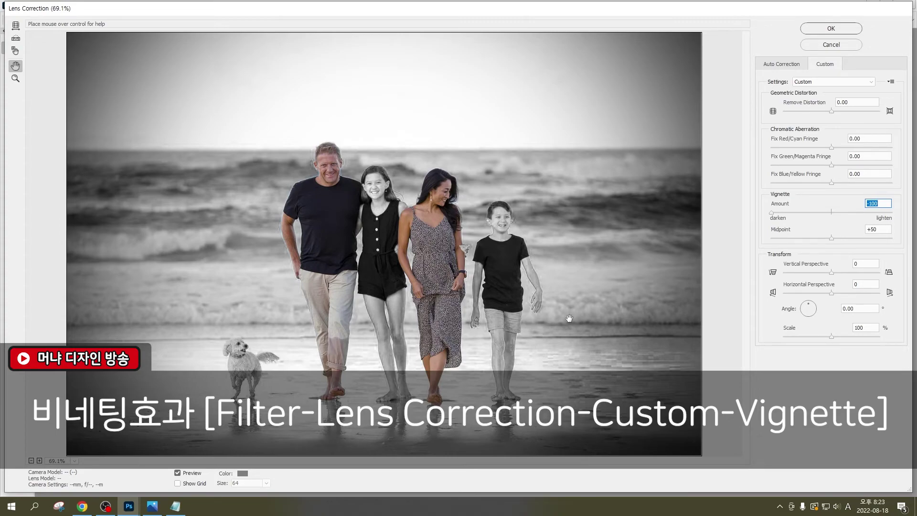
drag(831, 237, 772, 239)
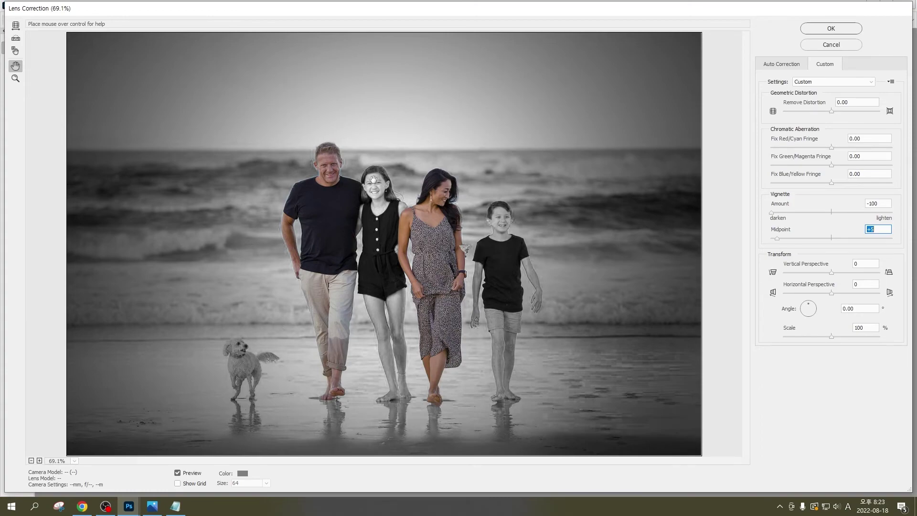
drag(778, 237, 780, 237)
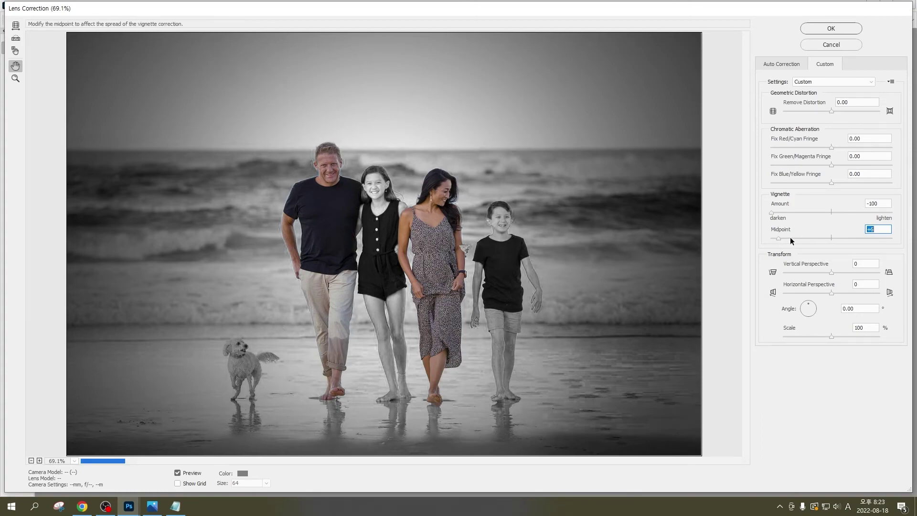
click(790, 237)
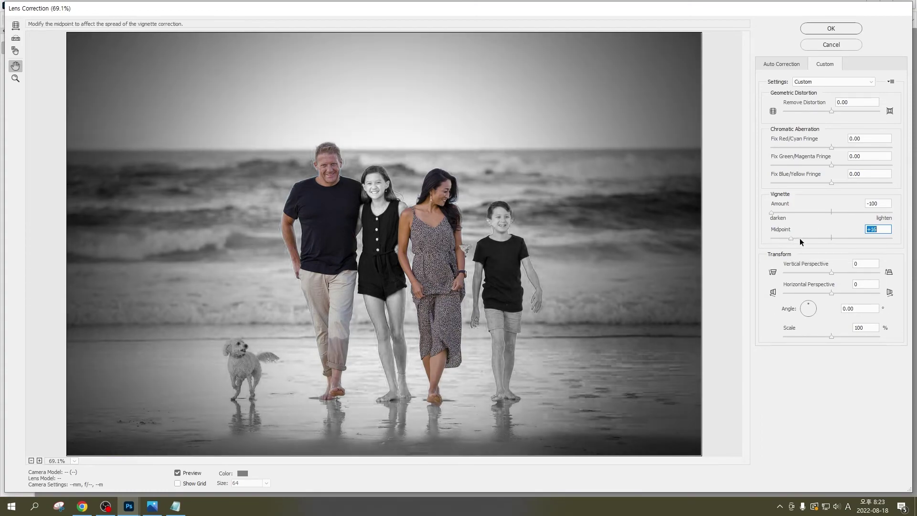
click(832, 28)
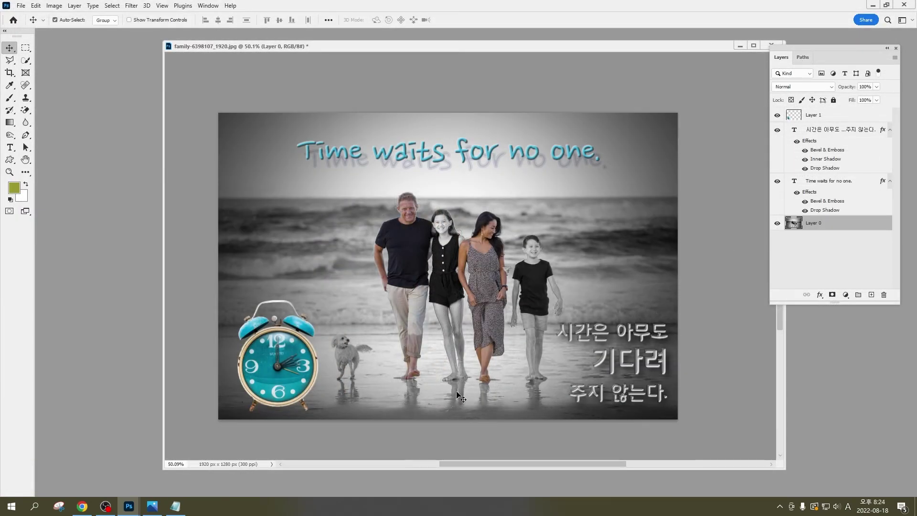
click(151, 508)
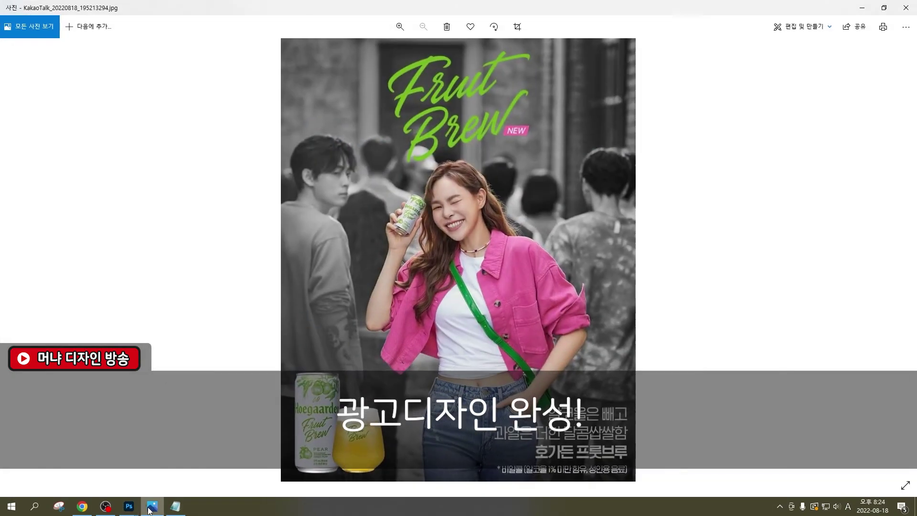
click(151, 507)
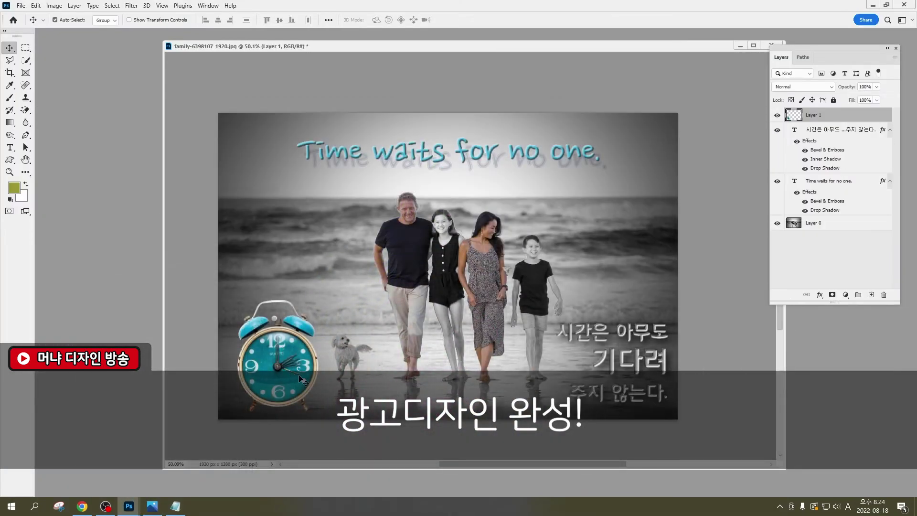
- Give the clock layer a black, Normal-blend Outer Glow and move the clock slightly higher
click(820, 295)
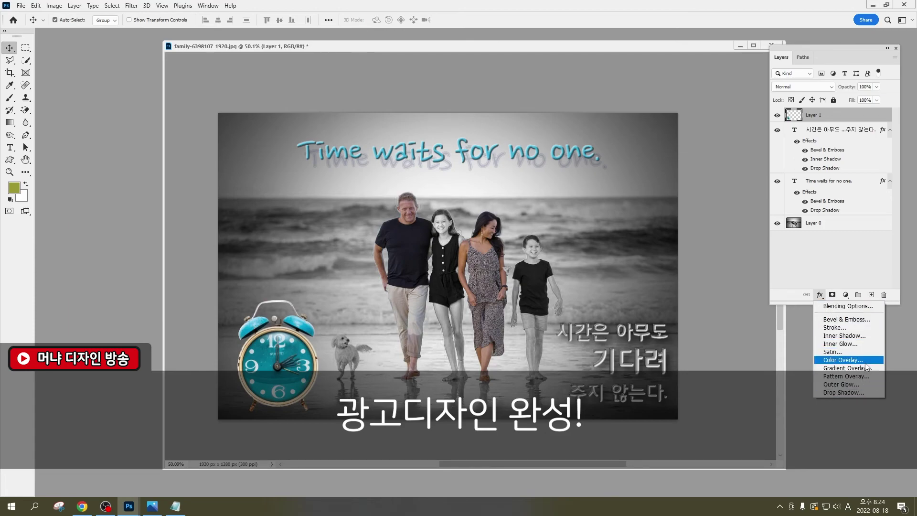
click(863, 385)
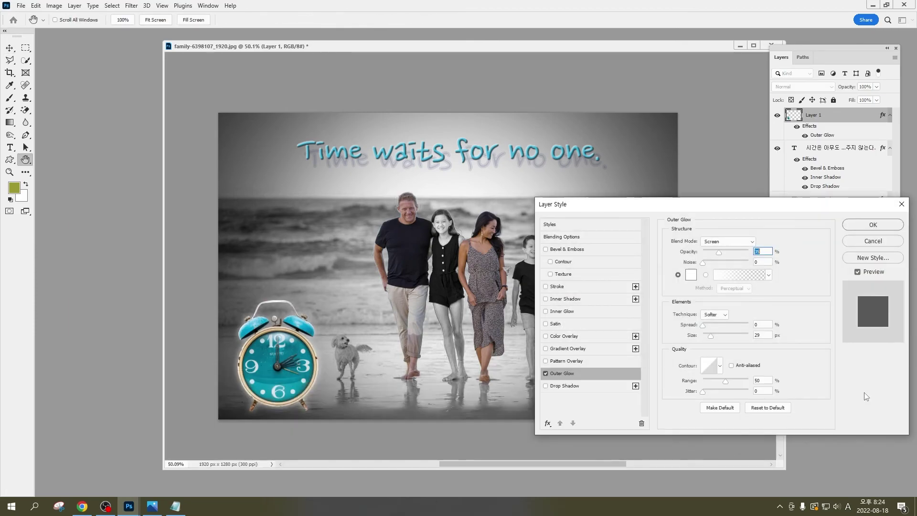
click(694, 276)
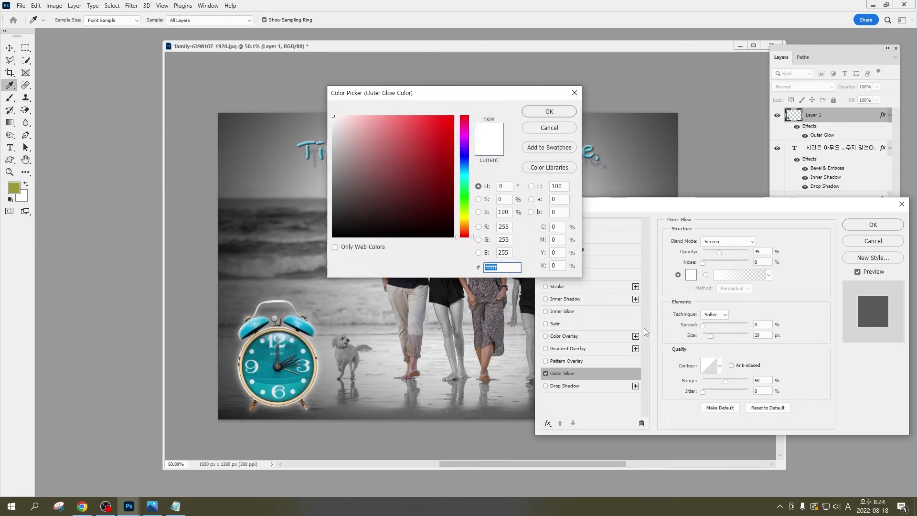
click(333, 235)
click(549, 113)
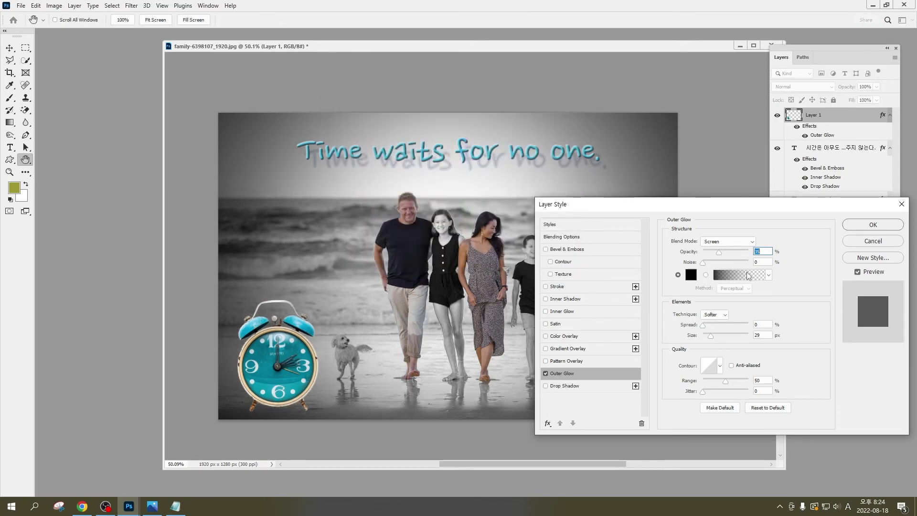
click(740, 246)
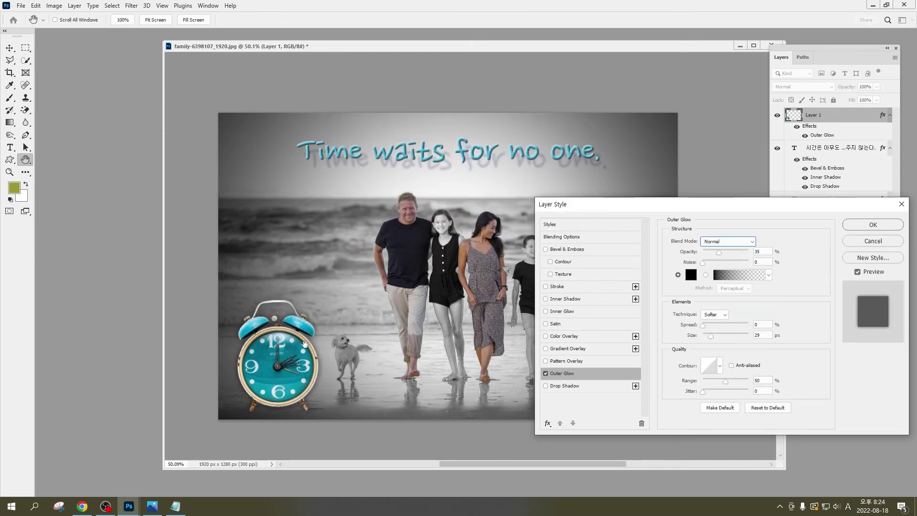
click(884, 225)
drag(282, 356, 282, 349)
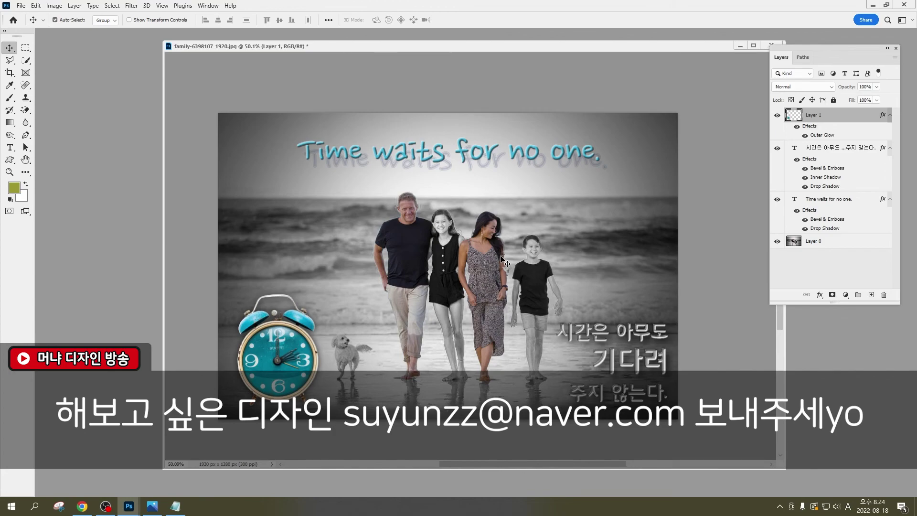
- Minimize Photoshop and the Notepad window to reveal the desktop
click(873, 5)
click(493, 215)
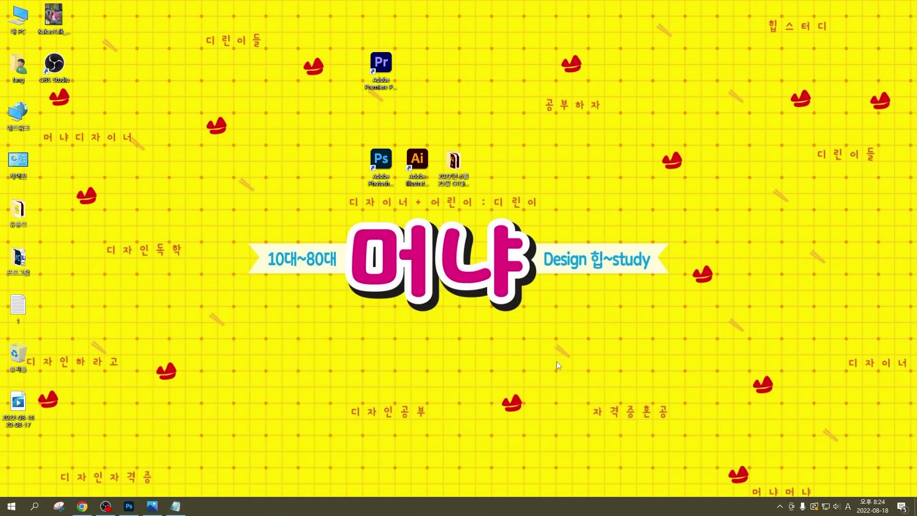